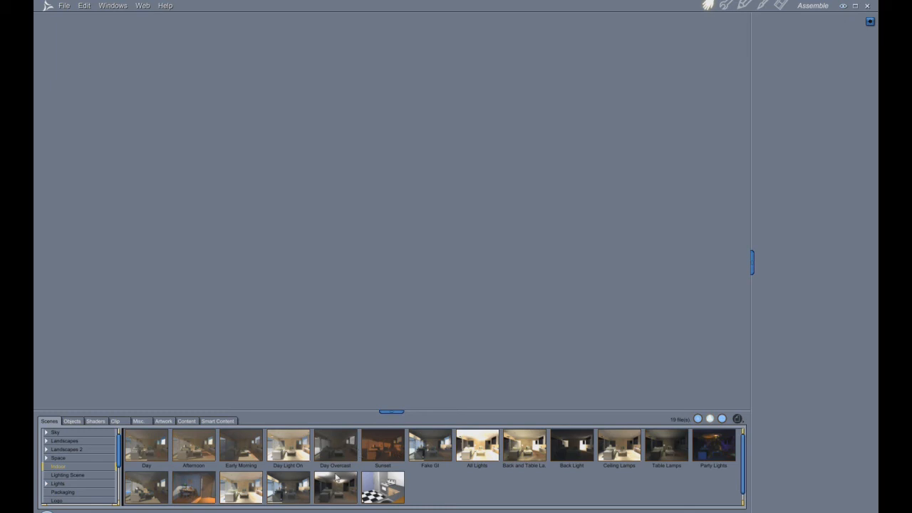
- Browse the scene preset categories, including Lighting Scene, Packaging, Logo and Global Illumination, and open the object presets
scroll(335, 478, "down", 1)
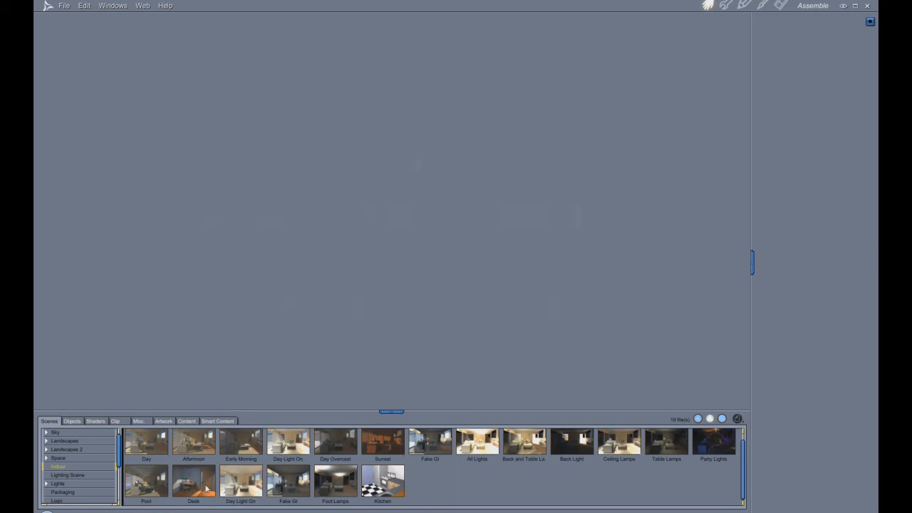
left_click(66, 476)
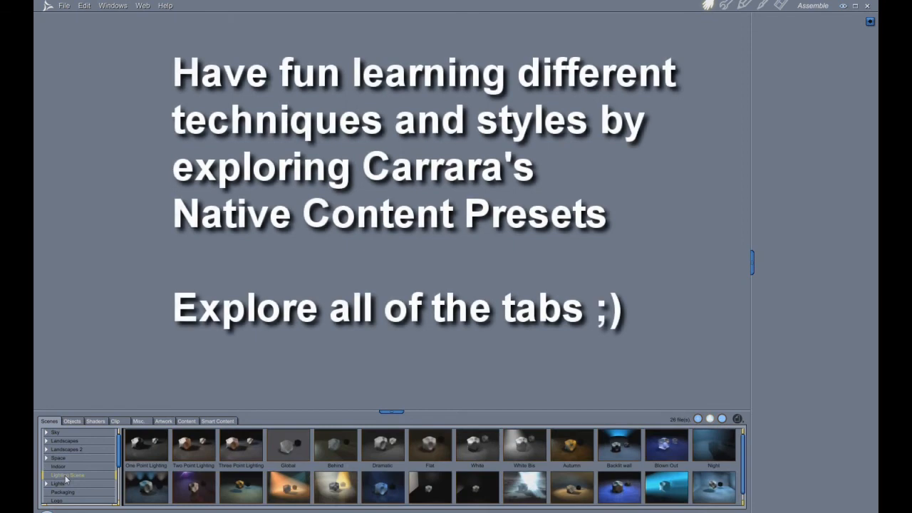
scroll(417, 469, "down", 1)
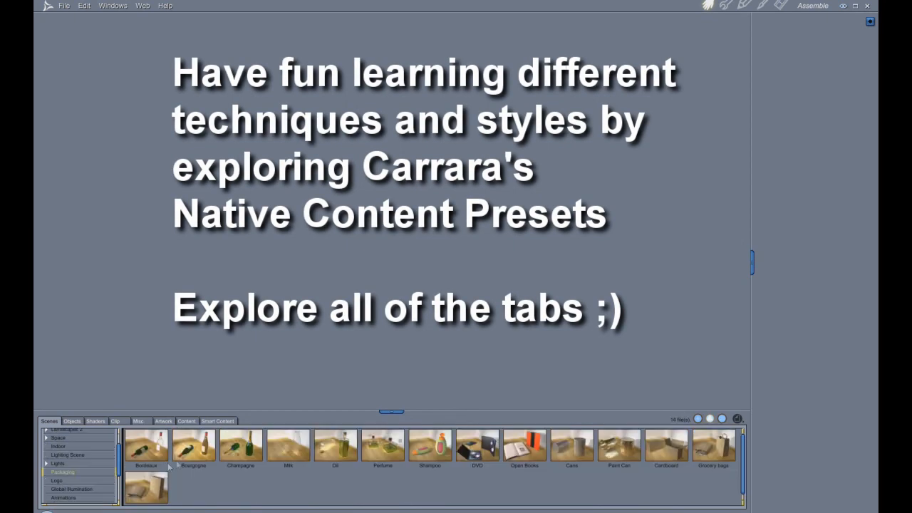
left_click(58, 481)
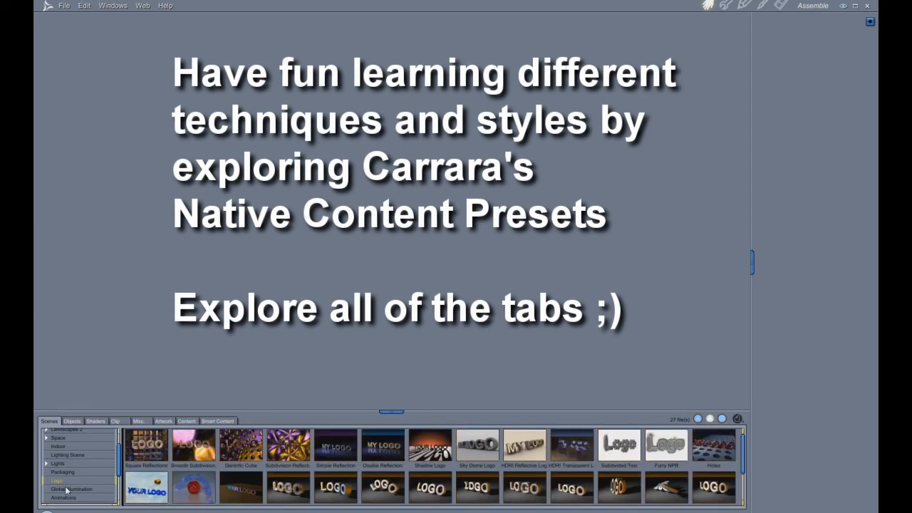
scroll(79, 469, "down", 1)
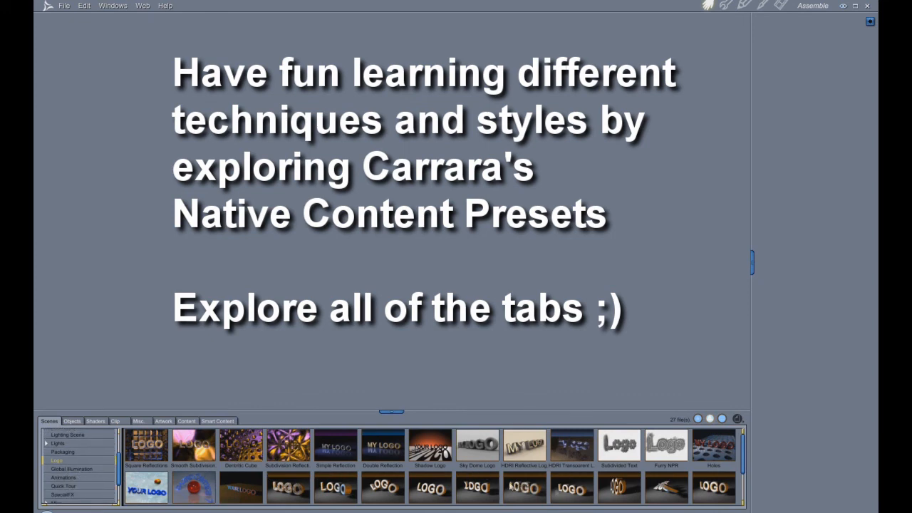
left_click(62, 470)
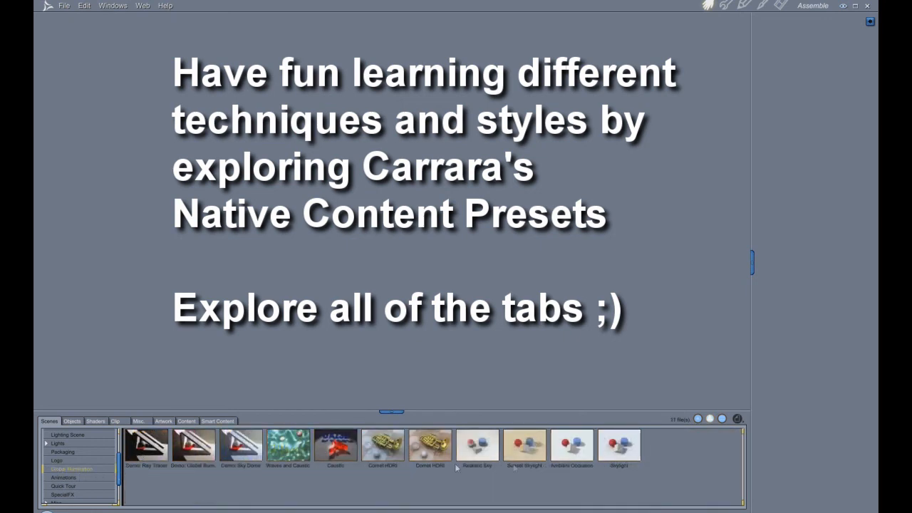
left_click(63, 479)
left_click(60, 461)
scroll(76, 475, "up", 2)
scroll(78, 478, "up", 1)
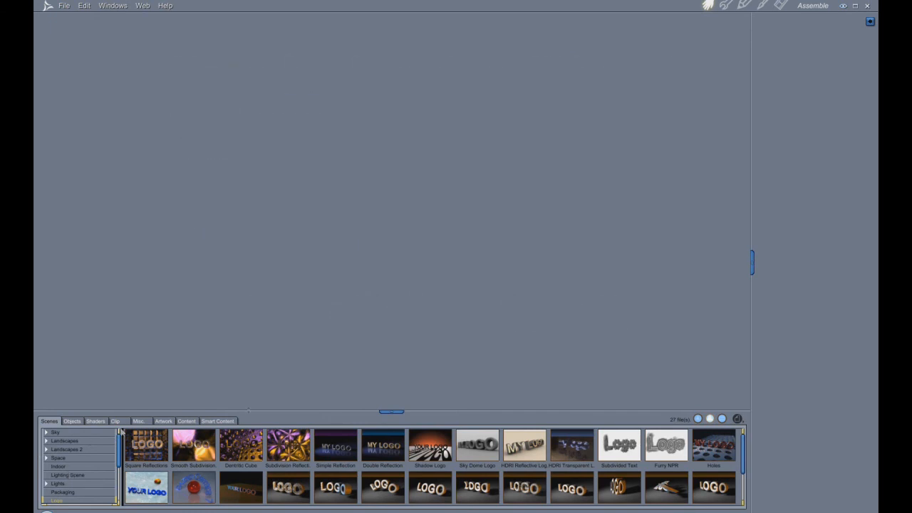
left_click(72, 421)
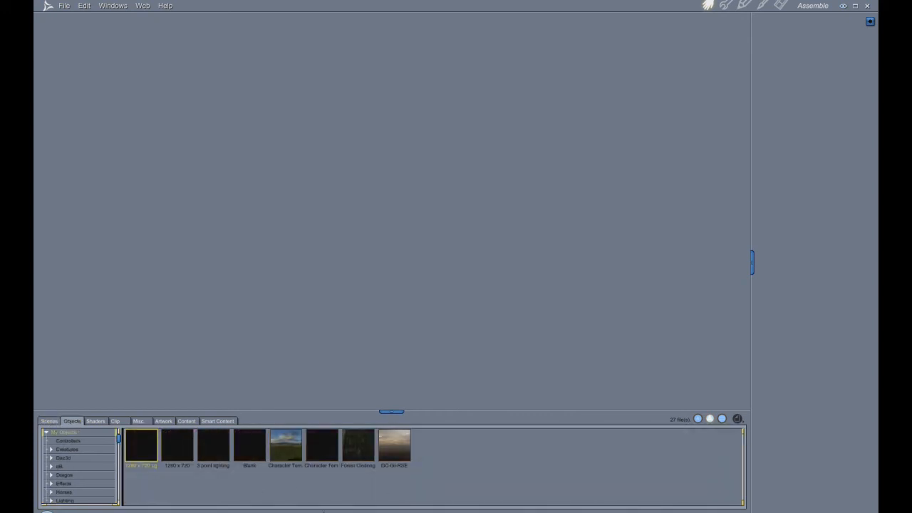
- Create a new medium-sized empty scene and view it through the Director's Camera
left_click(64, 6)
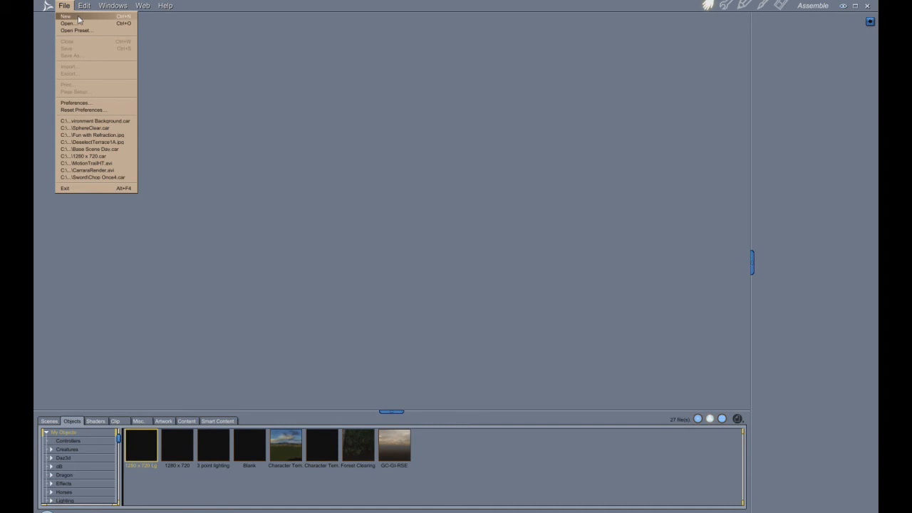
left_click(81, 17)
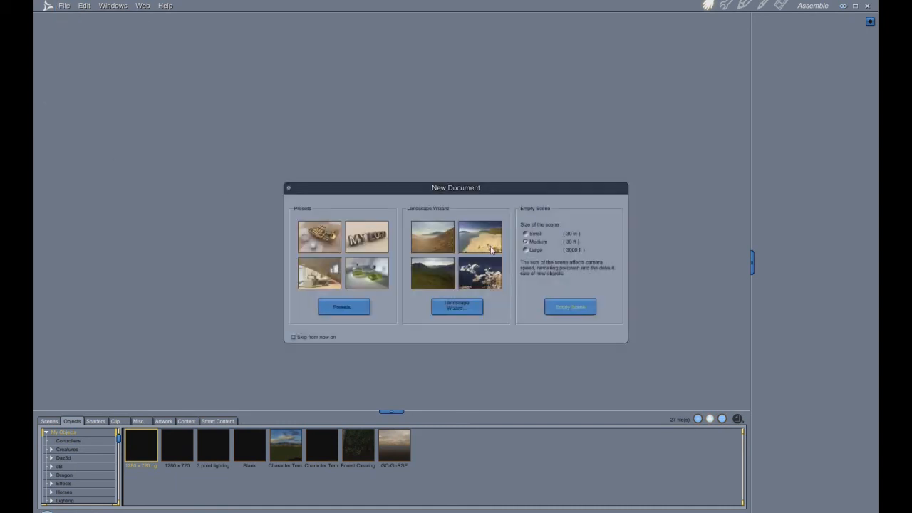
left_click(570, 307)
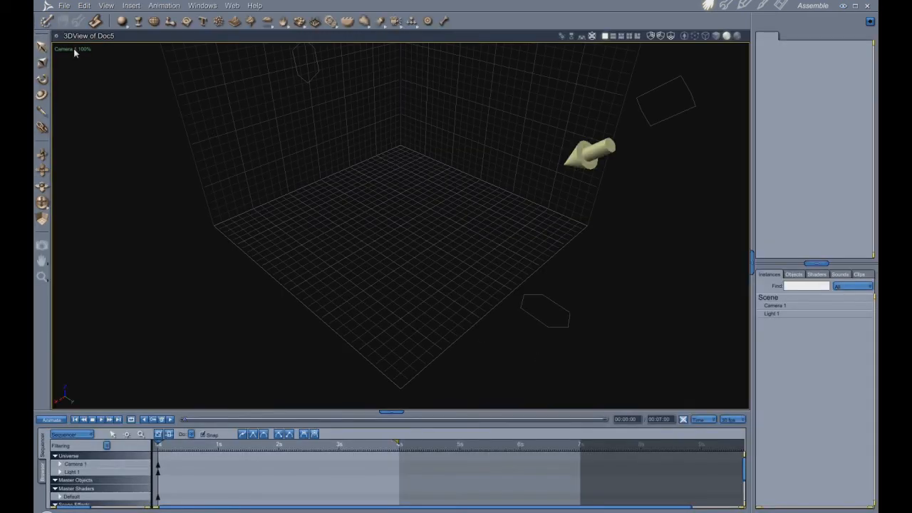
left_click(65, 50)
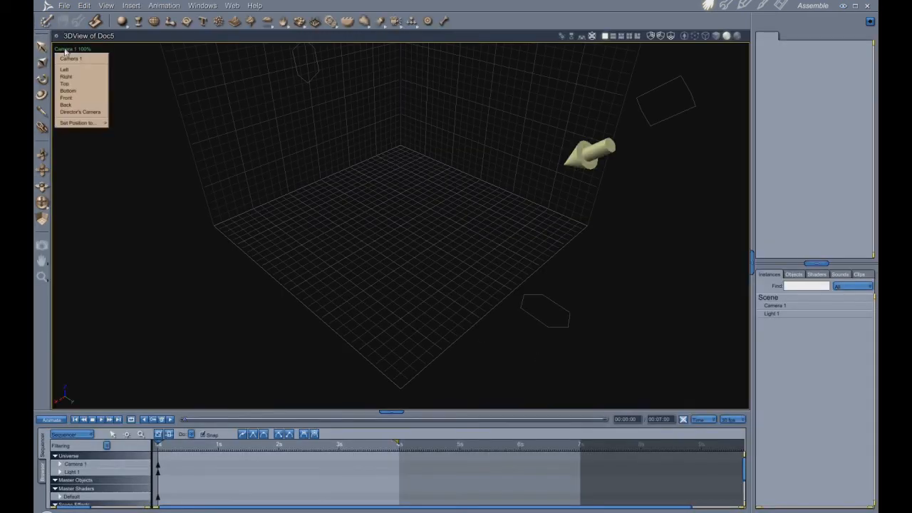
left_click(84, 113)
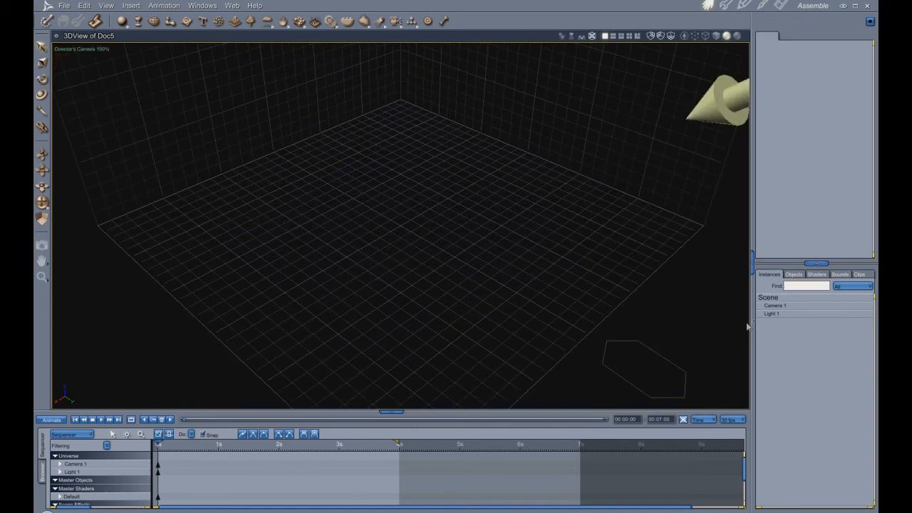
- Hide Camera 1 in the 3D view and turn on the production frame
left_click(776, 306)
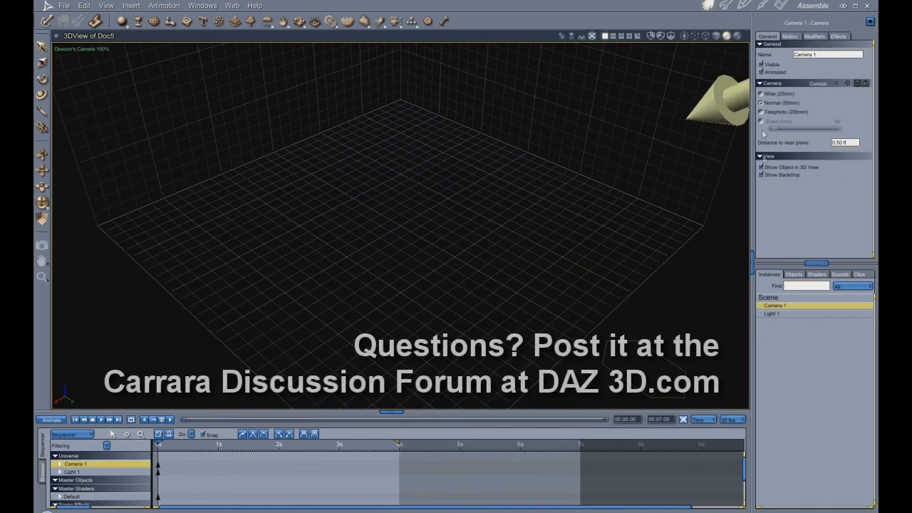
left_click(761, 167)
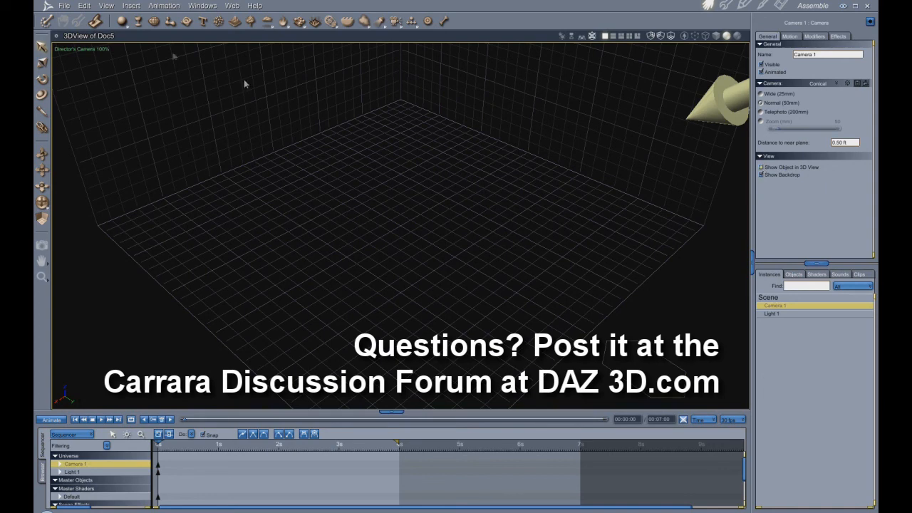
left_click(106, 6)
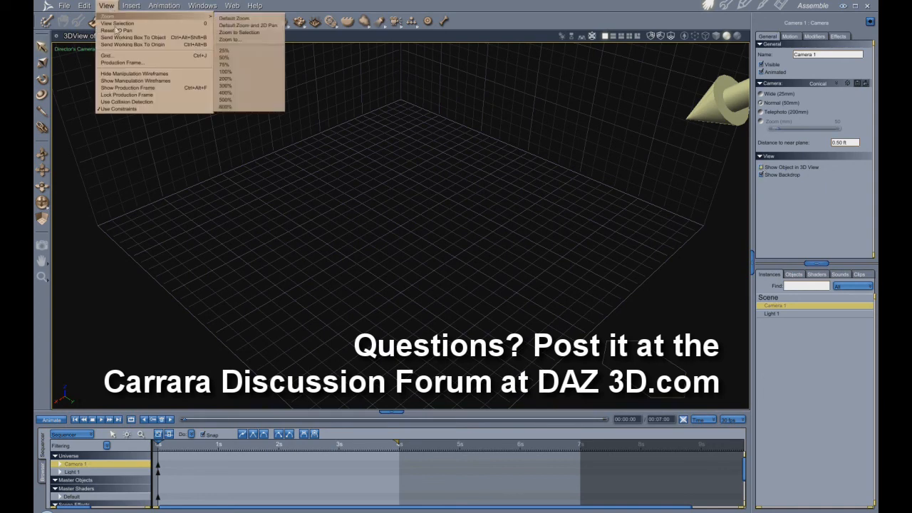
left_click(135, 89)
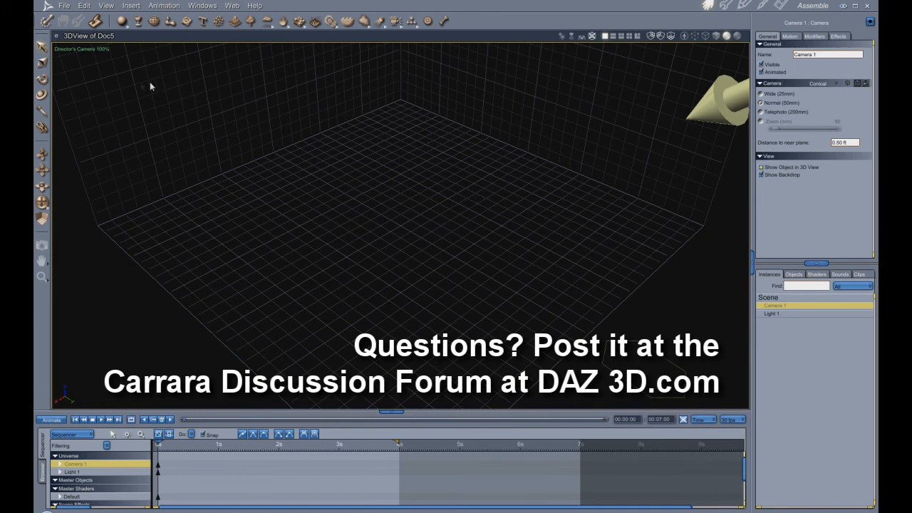
- Insert a Target Helper Object into the scene
left_click(131, 5)
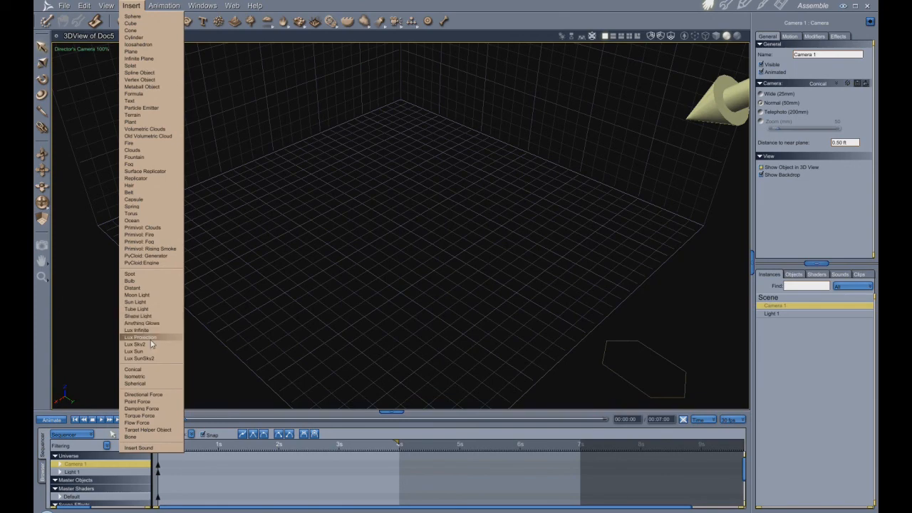
left_click(148, 430)
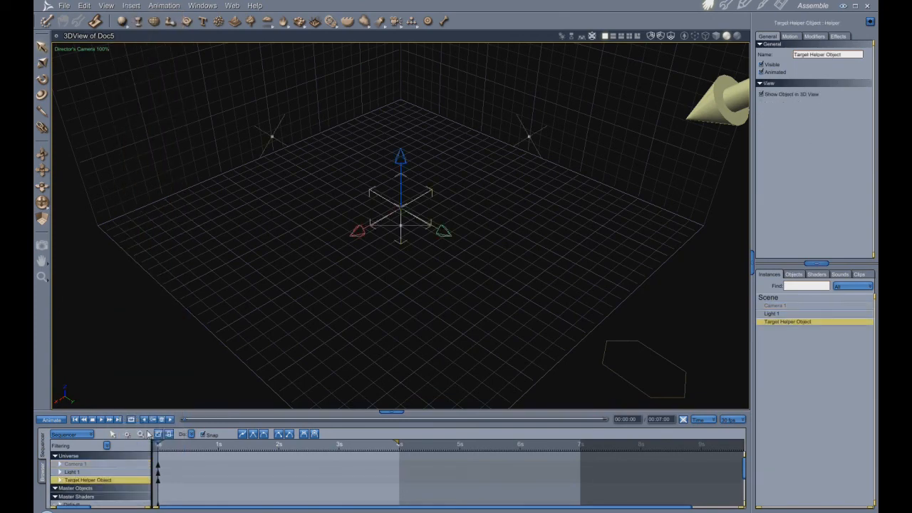
left_click_drag(43, 204, 25, 169)
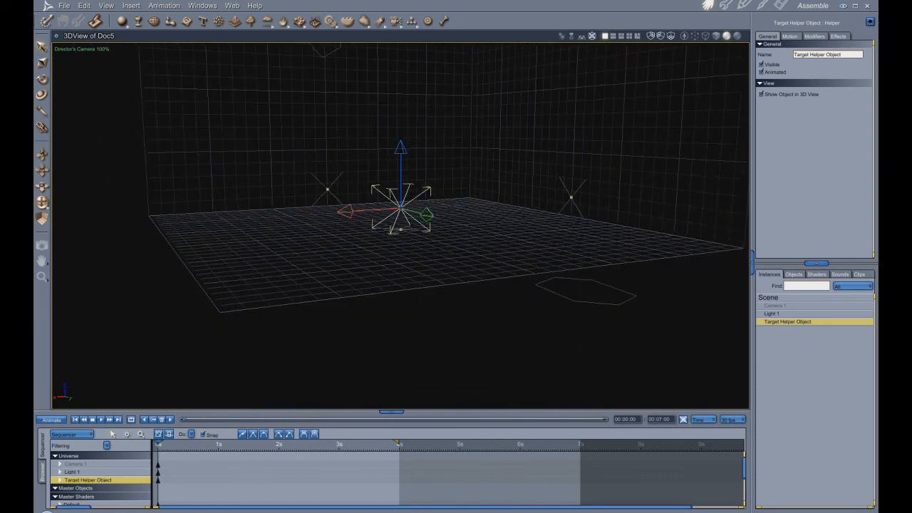
scroll(466, 292, "up", 4)
left_click_drag(42, 171, 40, 219)
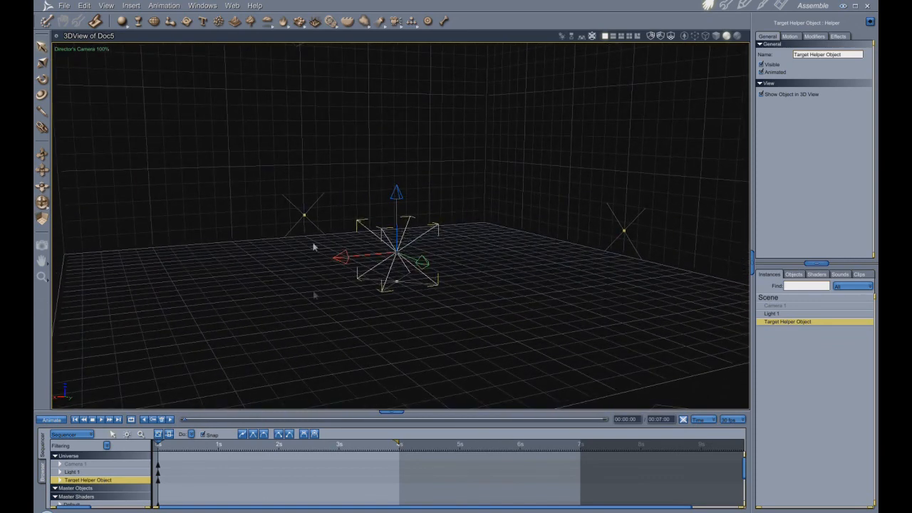
- Load the Genesis figure from the People content folder into the scene, then return to the sequencer
left_click(42, 474)
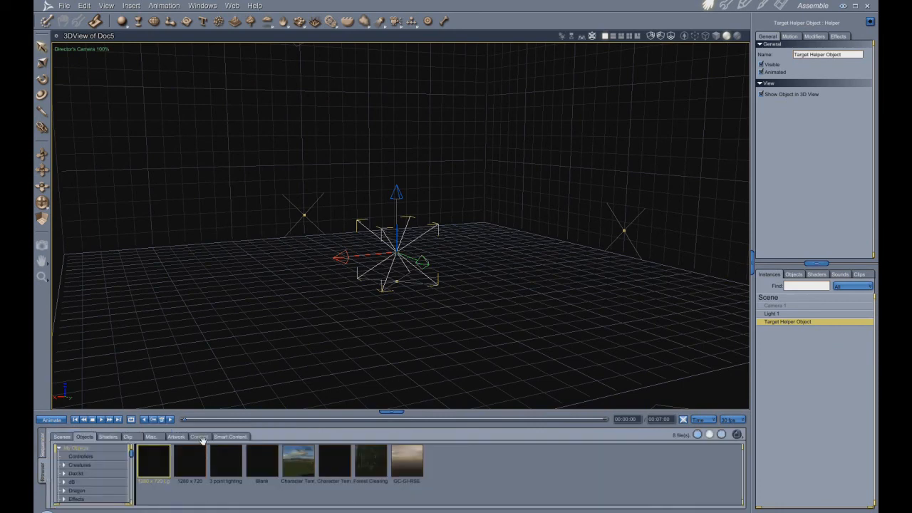
left_click(199, 438)
left_click(59, 457)
scroll(91, 497, "down", 2)
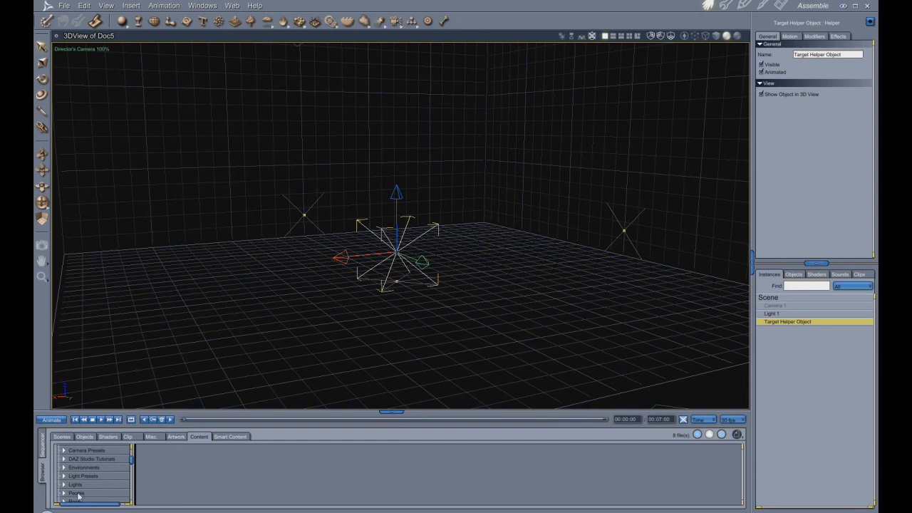
left_click(64, 494)
scroll(84, 491, "down", 2)
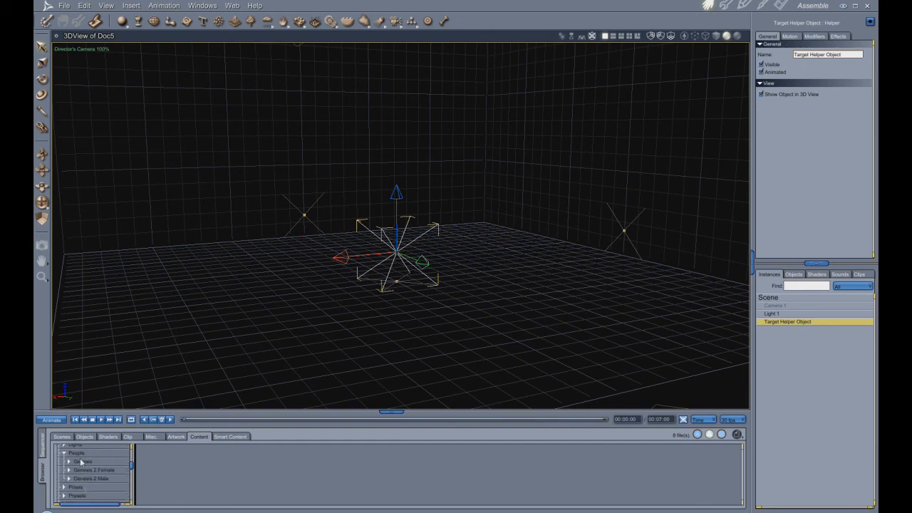
left_click(82, 461)
left_click_drag(172, 467, 826, 404)
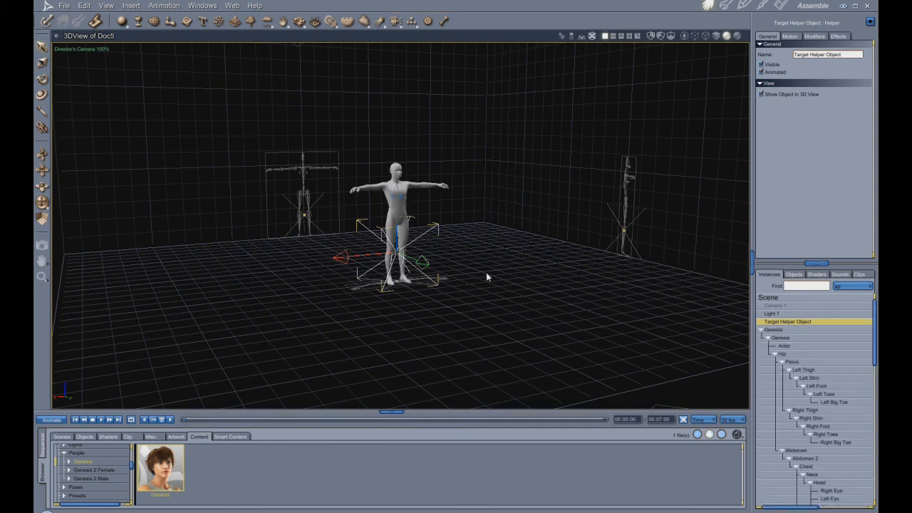
left_click(41, 445)
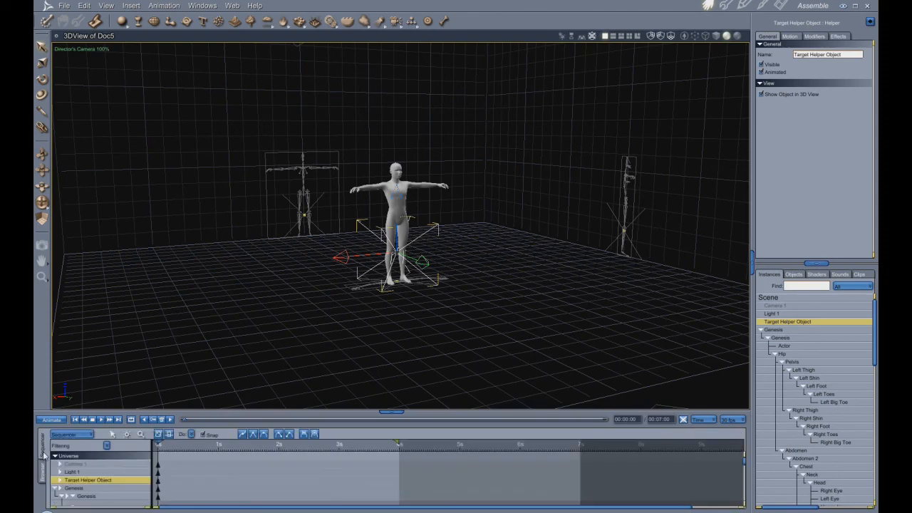
- Switch the view to Camera 1 and frame the whole Genesis figure inside the production frame, centring the camera on the target helper
scroll(491, 335, "up", 3)
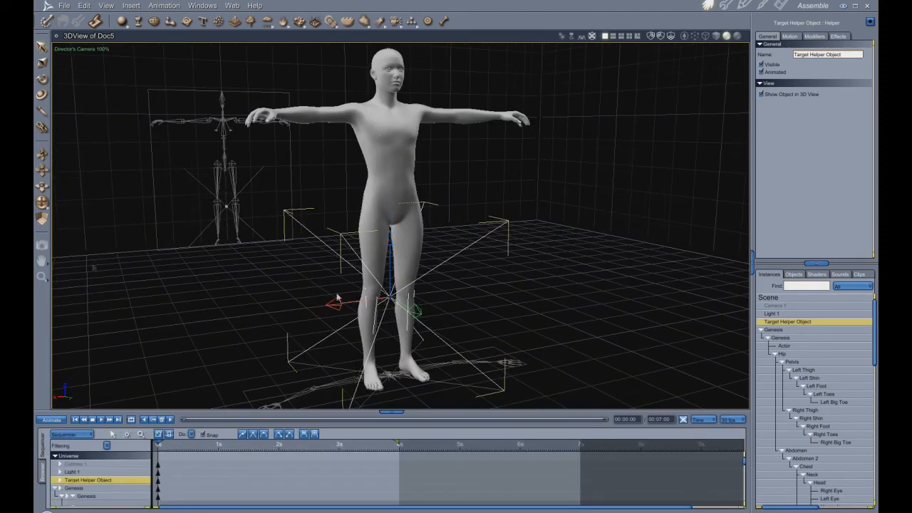
left_click_drag(43, 172, 55, 193)
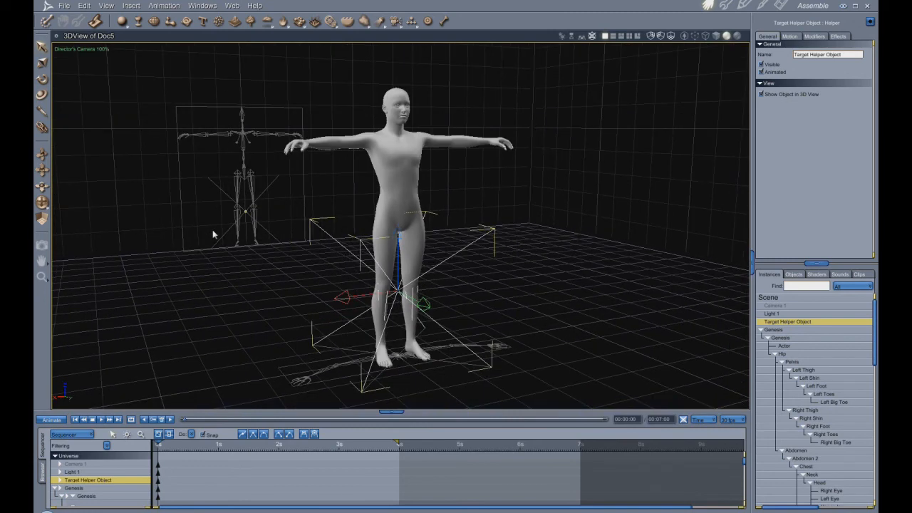
left_click(71, 50)
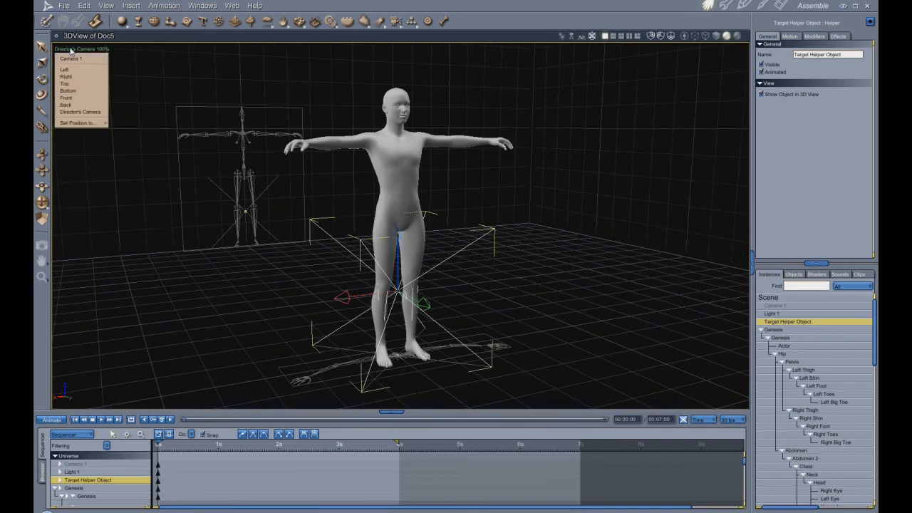
left_click(71, 59)
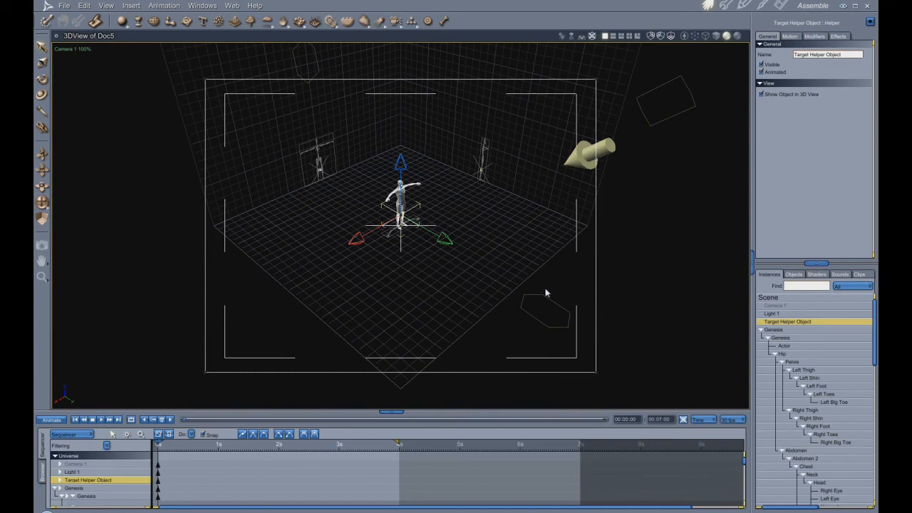
key("0")
scroll(436, 238, "down", 2)
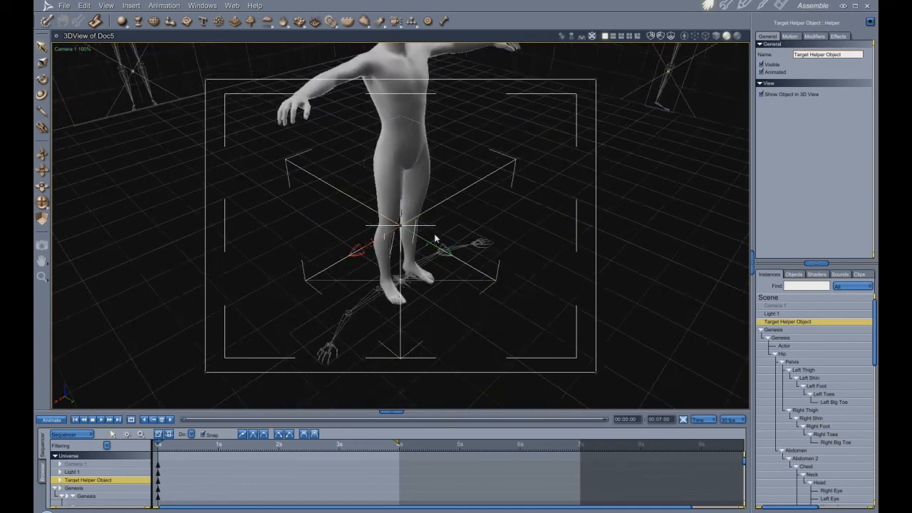
scroll(436, 238, "down", 1)
left_click_drag(42, 204, 62, 167)
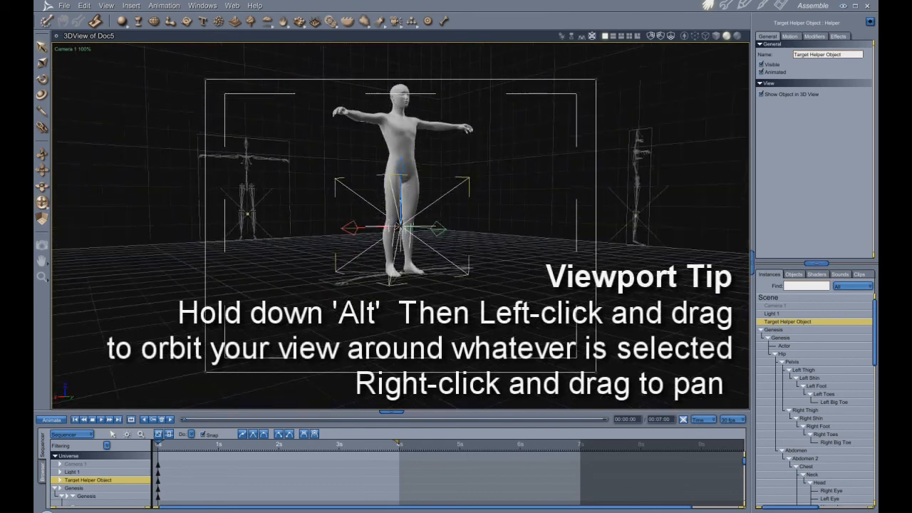
scroll(395, 240, "up", 2)
scroll(394, 240, "down", 1)
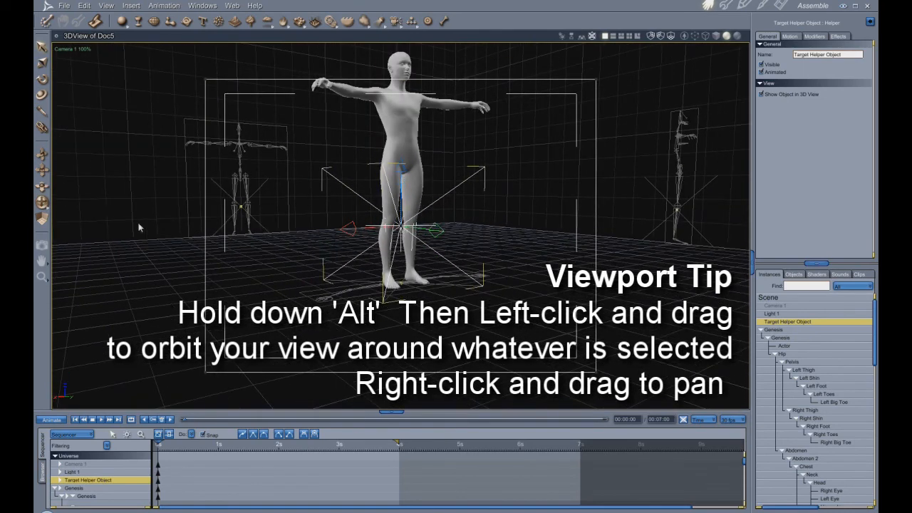
mouse_move(43, 171)
left_mouse_down()
mouse_move(42, 218)
mouse_move(47, 174)
left_mouse_up()
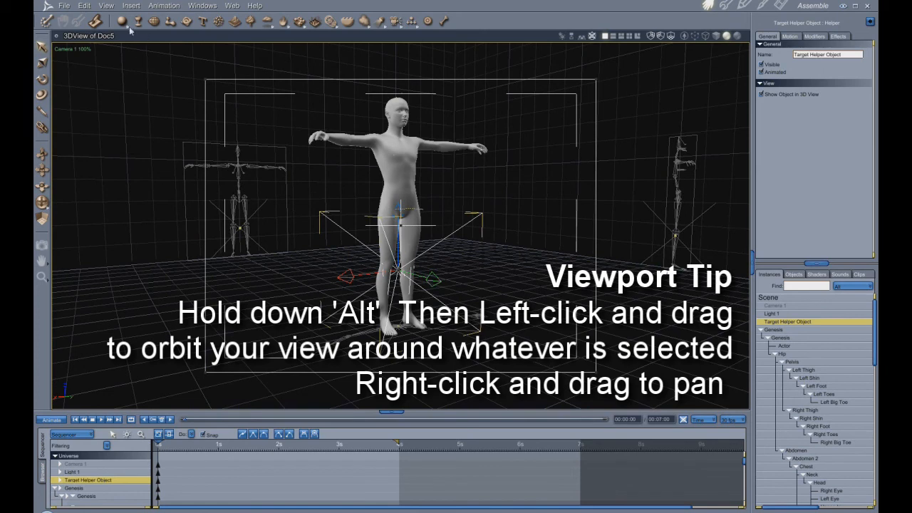
- Add a Plane primitive to the scene as a floor and collapse the figure's Hip hierarchy in the instances list
mouse_move(128, 27)
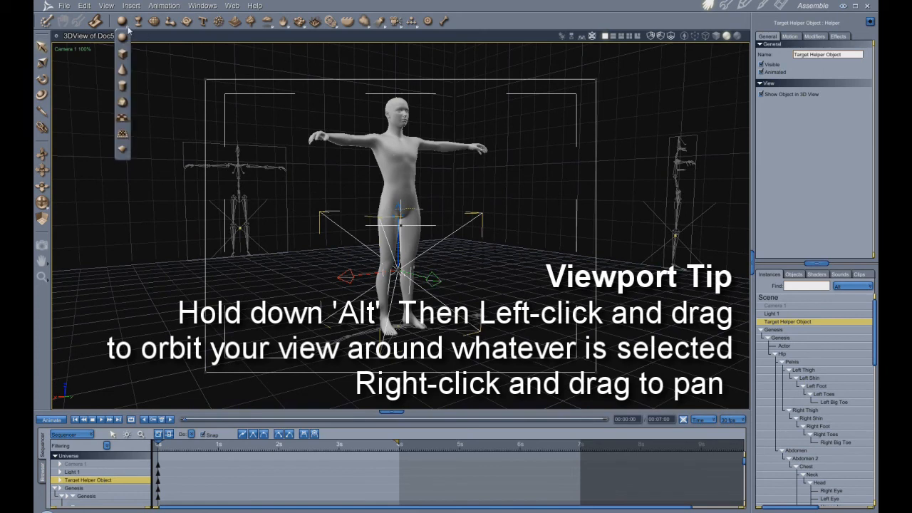
left_click(124, 118)
left_click_drag(124, 22, 800, 303)
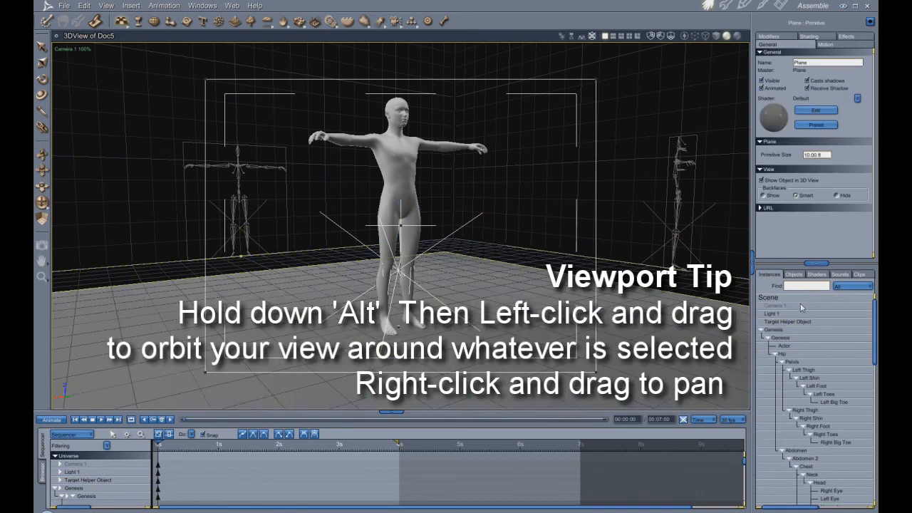
left_click(775, 354)
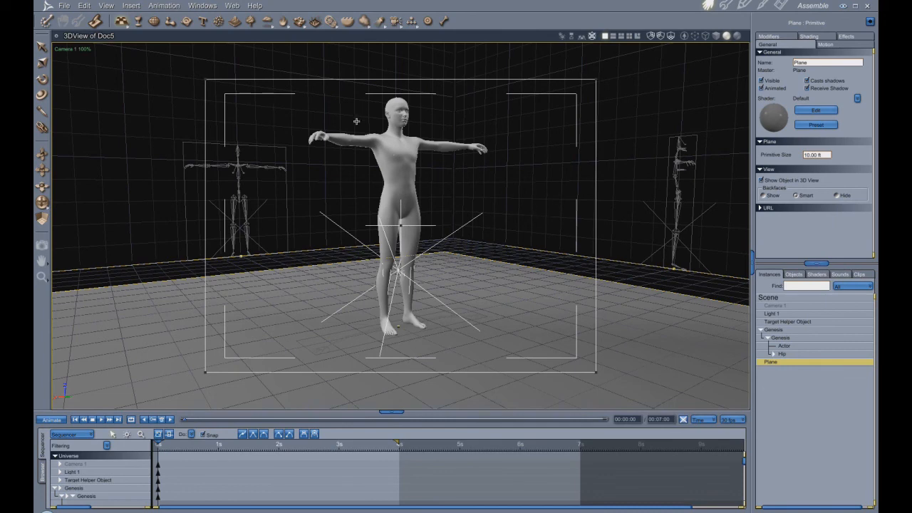
- Switch the view to the Director's Camera, show the figure standing on the floor, and duplicate the floor plane
left_click(78, 49)
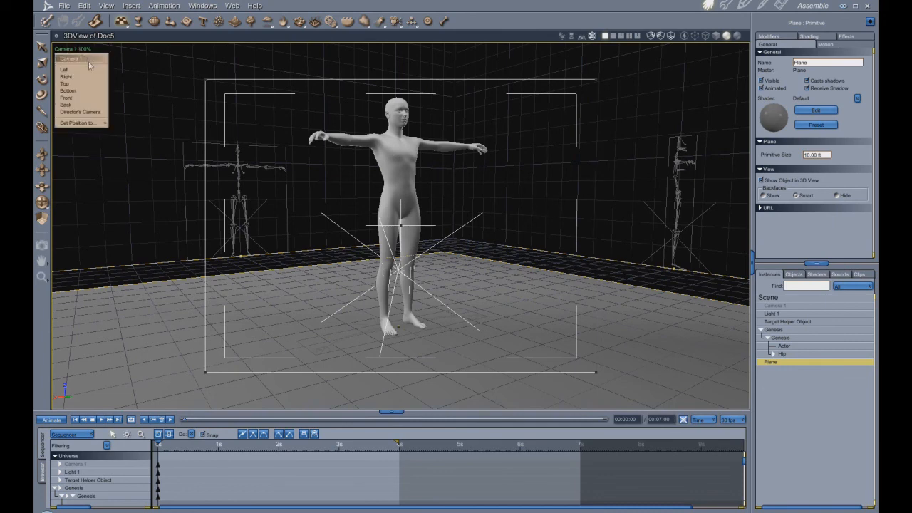
left_click(80, 114)
scroll(563, 155, "up", 2)
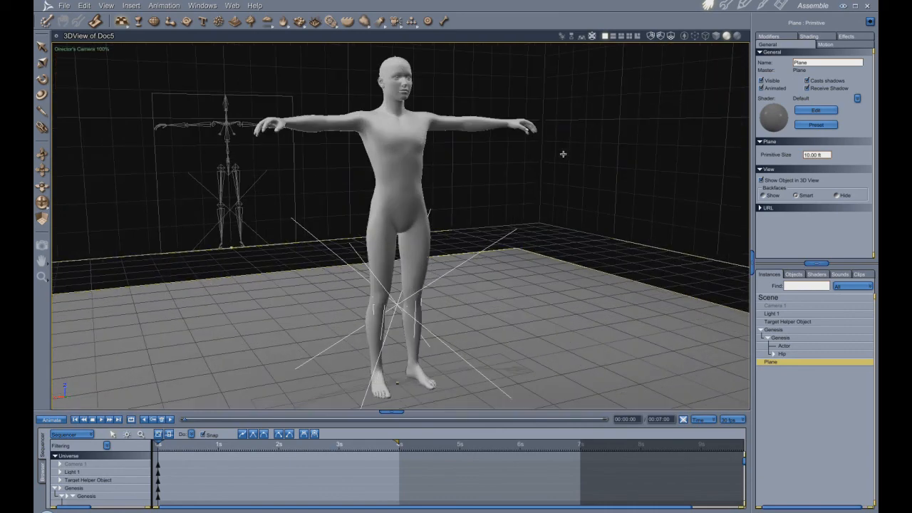
mouse_move(42, 205)
left_mouse_down()
mouse_move(59, 187)
mouse_move(53, 165)
mouse_move(41, 171)
mouse_move(43, 203)
left_mouse_up()
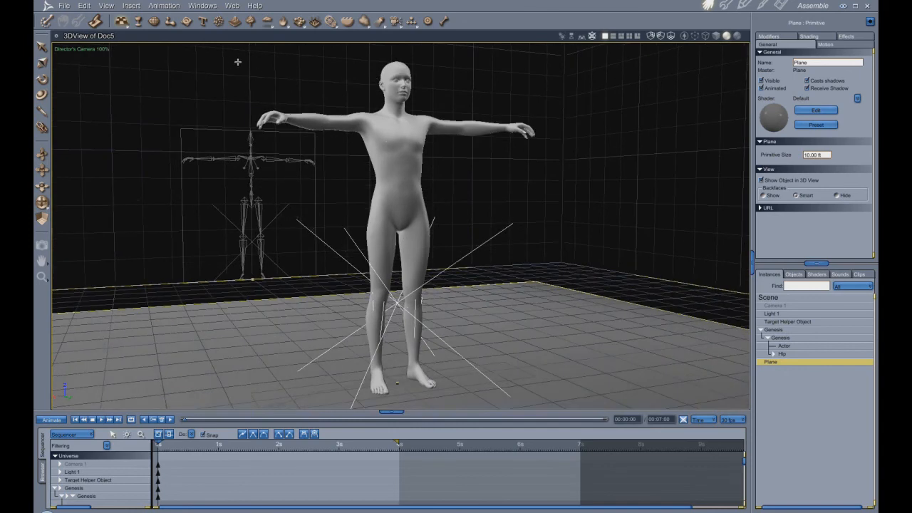
key("ctrl+d")
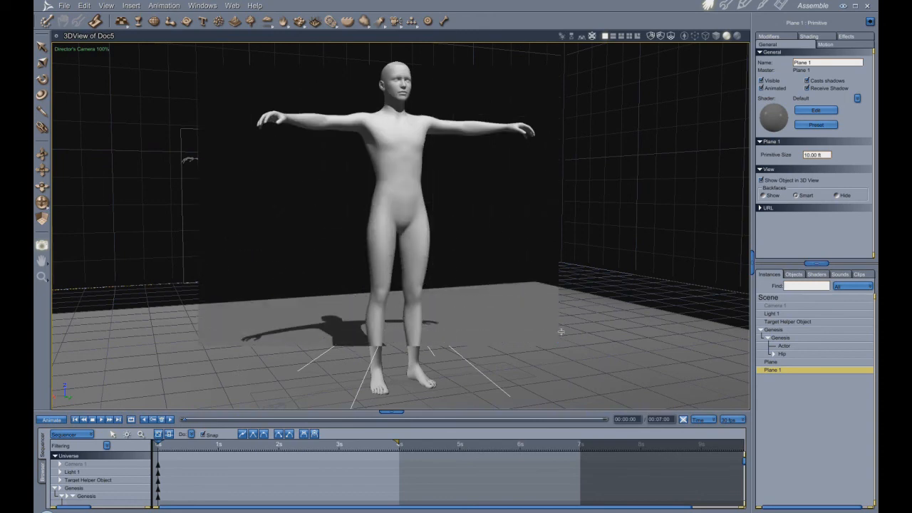
- Test-render a region of the view across the figure's chest and shoulders
scroll(528, 295, "up", 5)
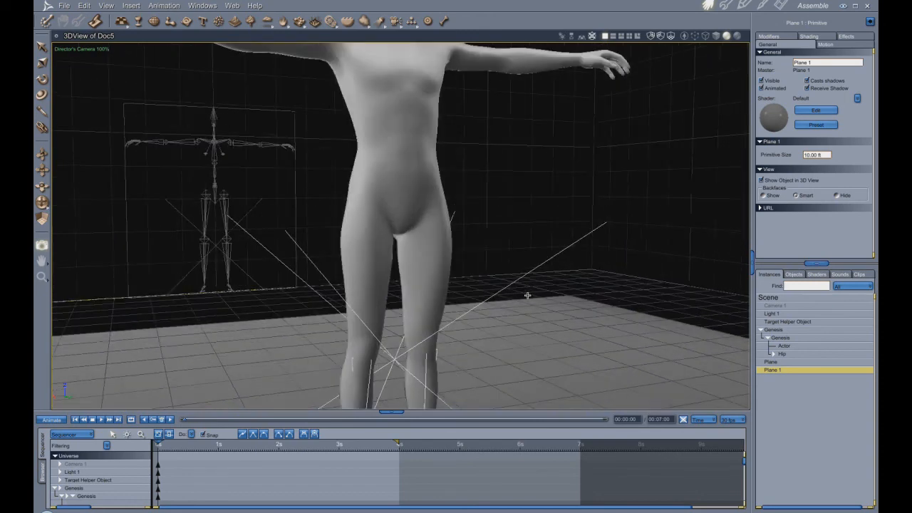
left_click_drag(43, 169, 47, 71)
left_click(300, 21)
left_click_drag(274, 121, 551, 292)
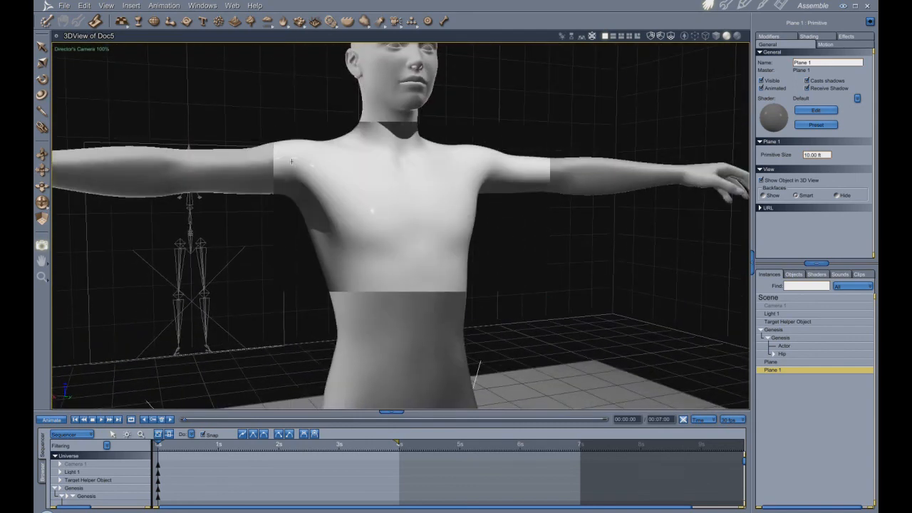
- Review the scene's list of shaders and consolidate the duplicate ones
left_click(772, 314)
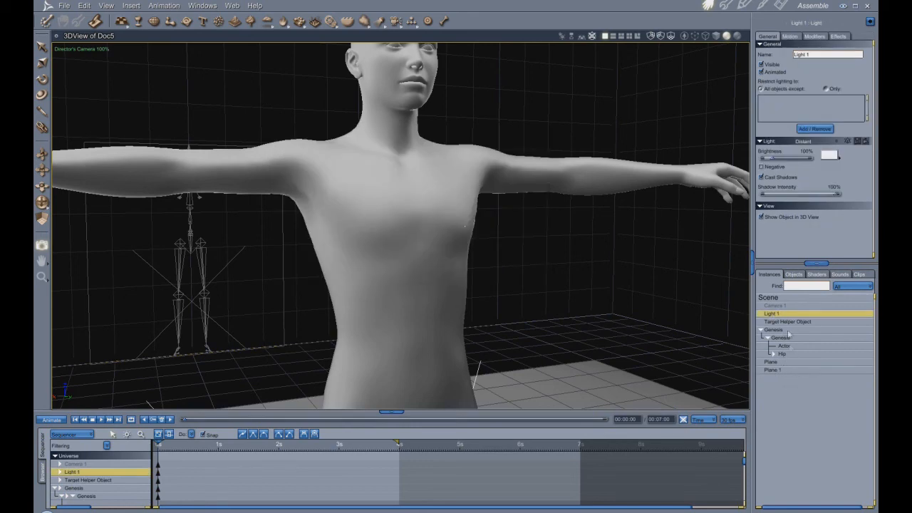
left_click(819, 275)
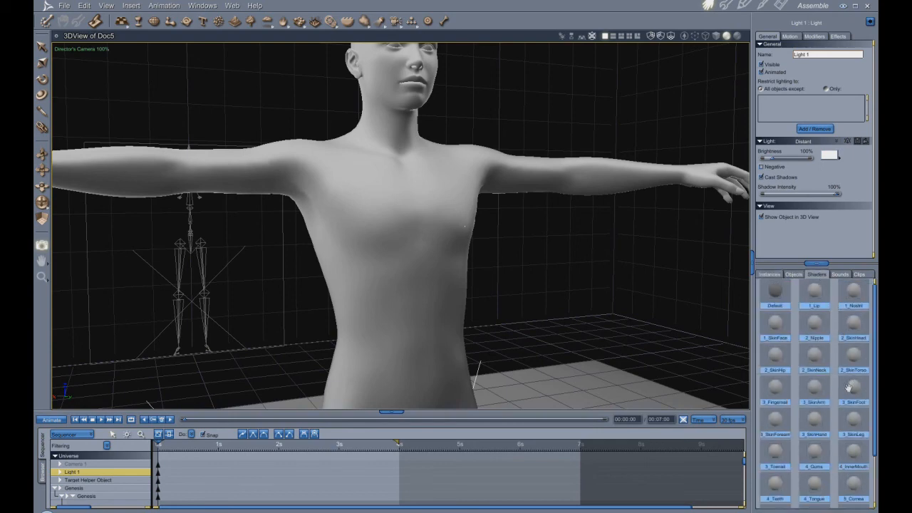
scroll(850, 390, "down", 2)
scroll(839, 450, "up", 2)
scroll(419, 236, "down", 3)
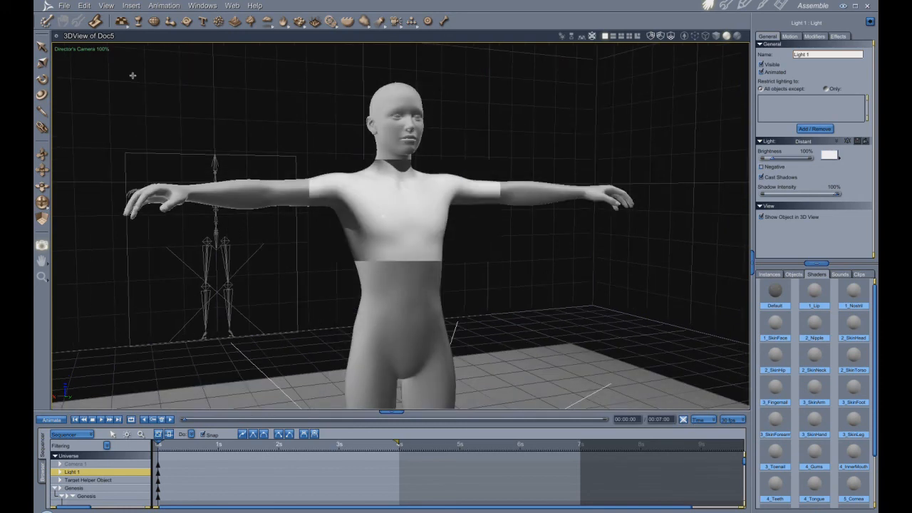
left_click(86, 6)
mouse_move(101, 68)
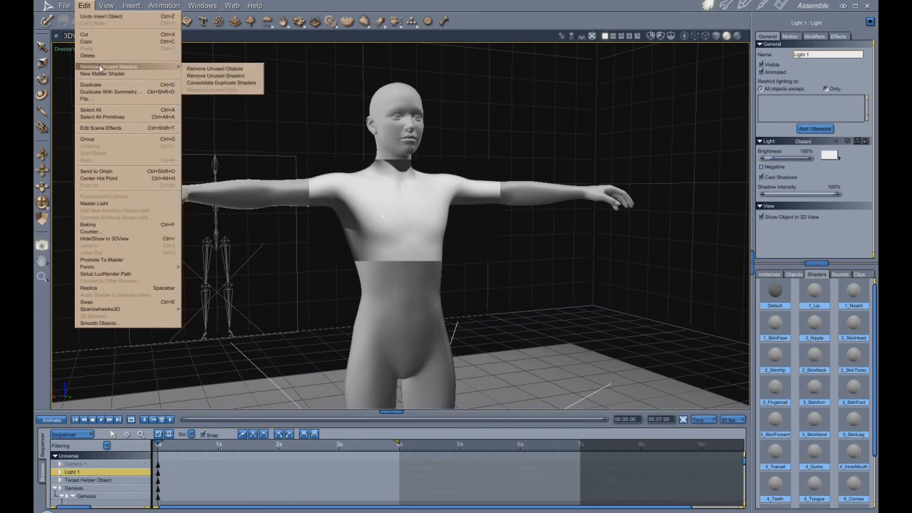
left_click(229, 81)
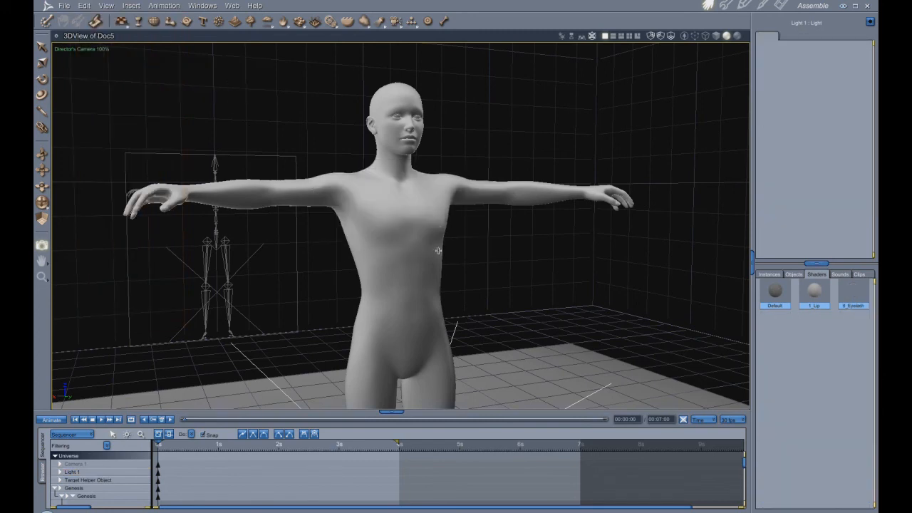
- Rename the 1_Lip master shader as Clay
left_click(816, 300)
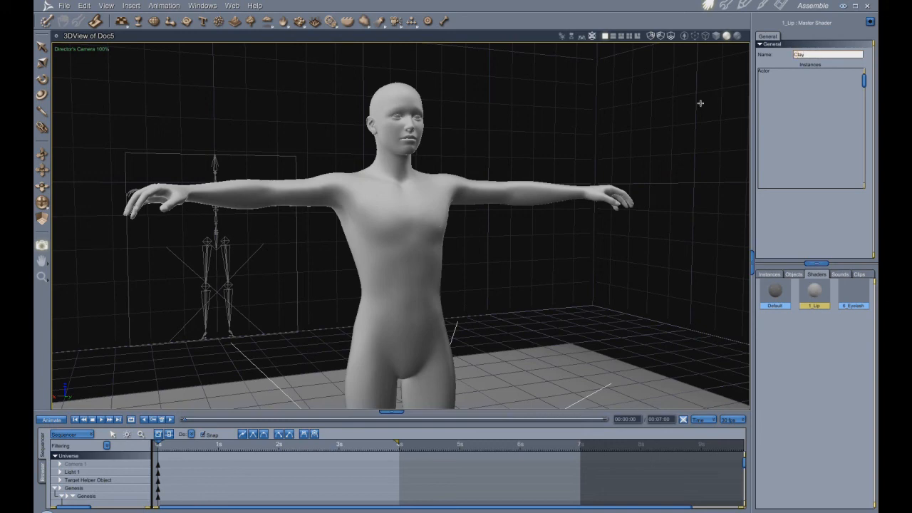
type("Clay")
key("Return")
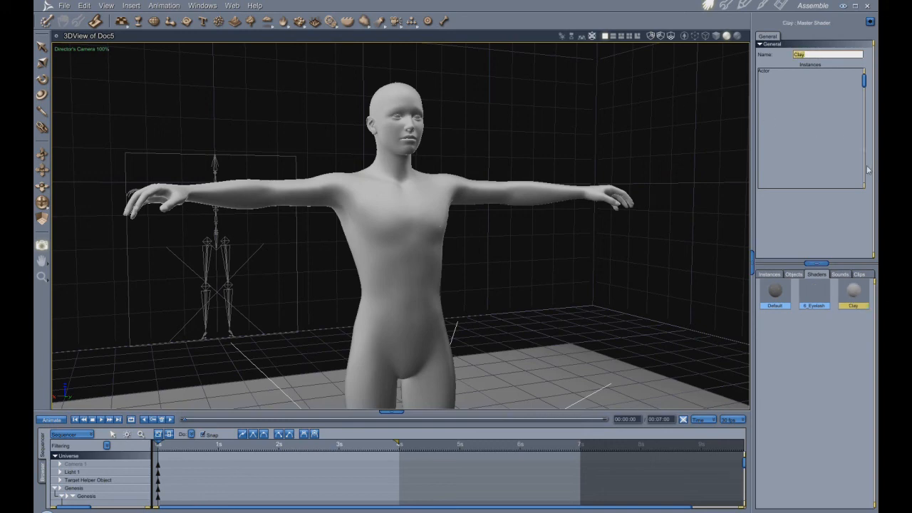
- Open the Clay shader in an enlarged editor and set both its highlight and shininess to 4.35%
double_click(854, 296)
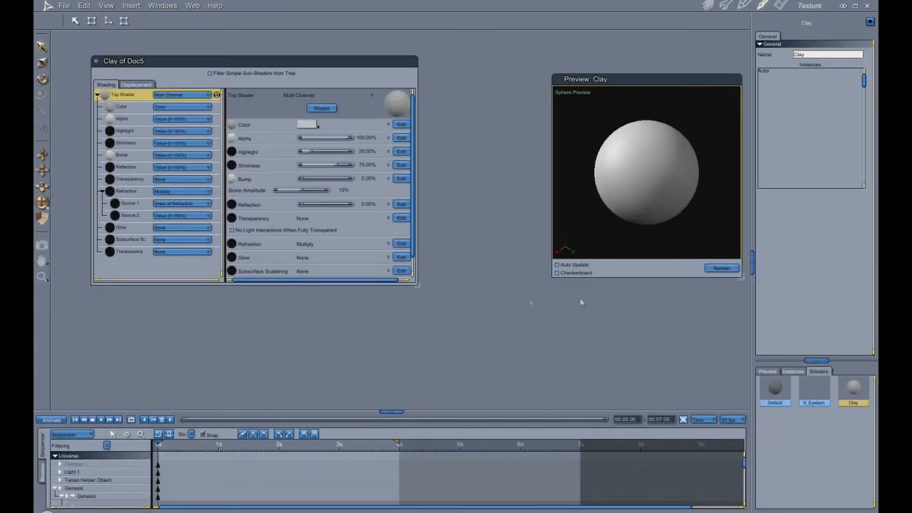
left_click_drag(419, 287, 528, 367)
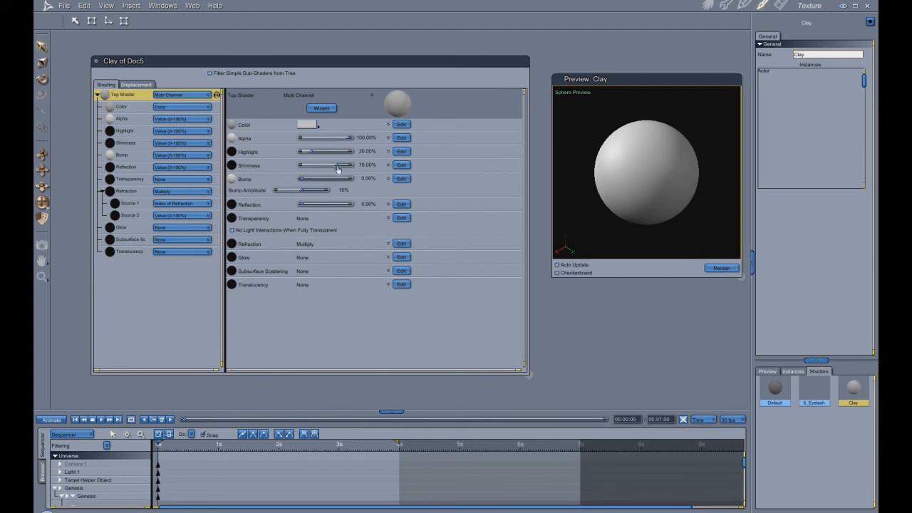
left_click_drag(337, 166, 280, 170)
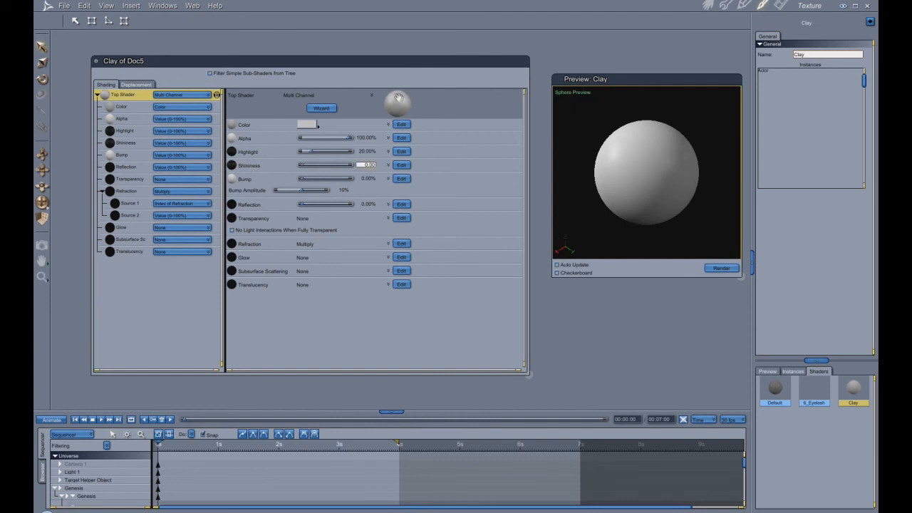
left_click_drag(308, 168, 341, 166)
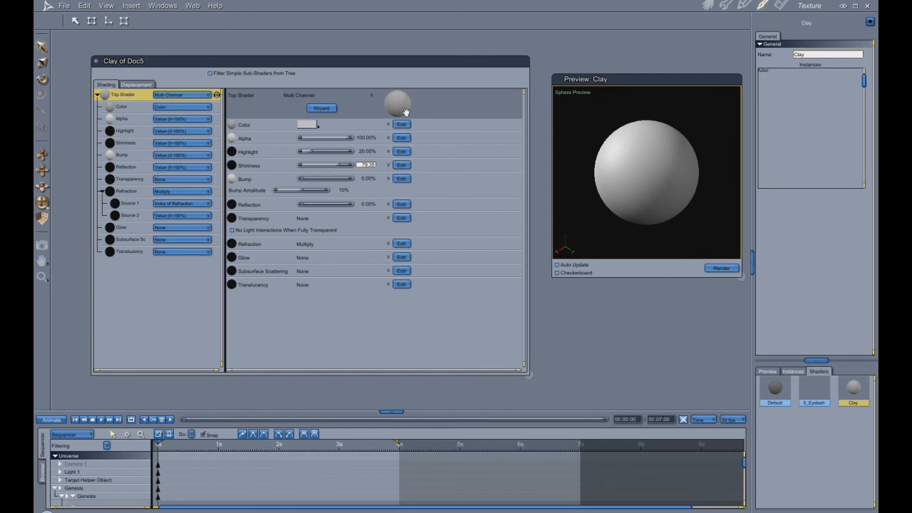
left_click_drag(339, 167, 330, 168)
left_click_drag(330, 166, 312, 170)
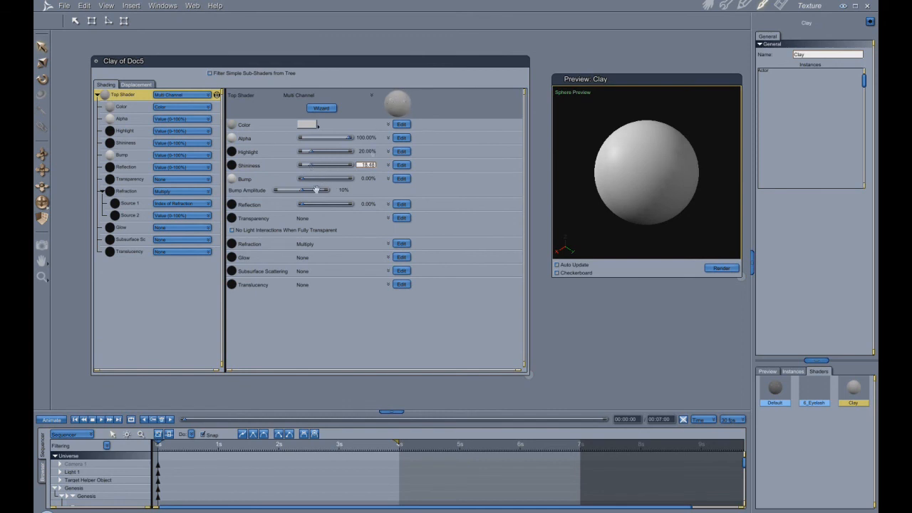
left_click_drag(307, 169, 302, 168)
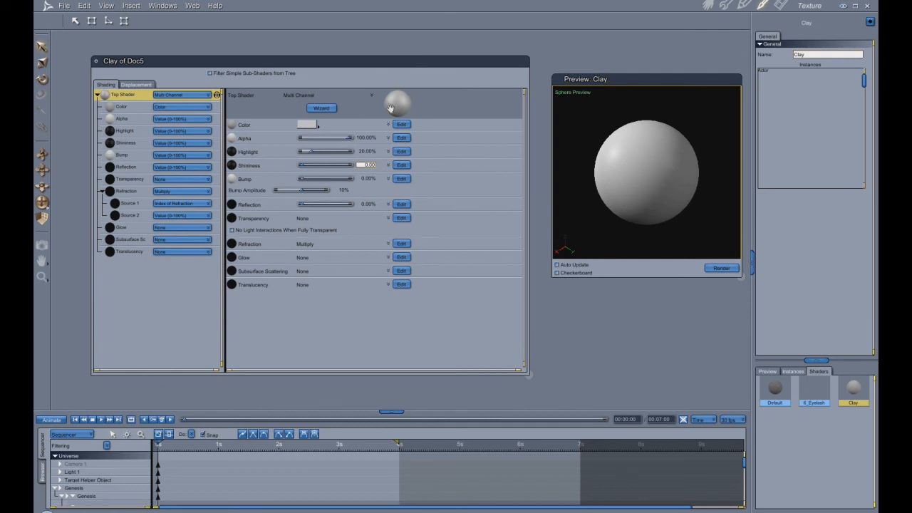
left_click_drag(311, 152, 303, 154)
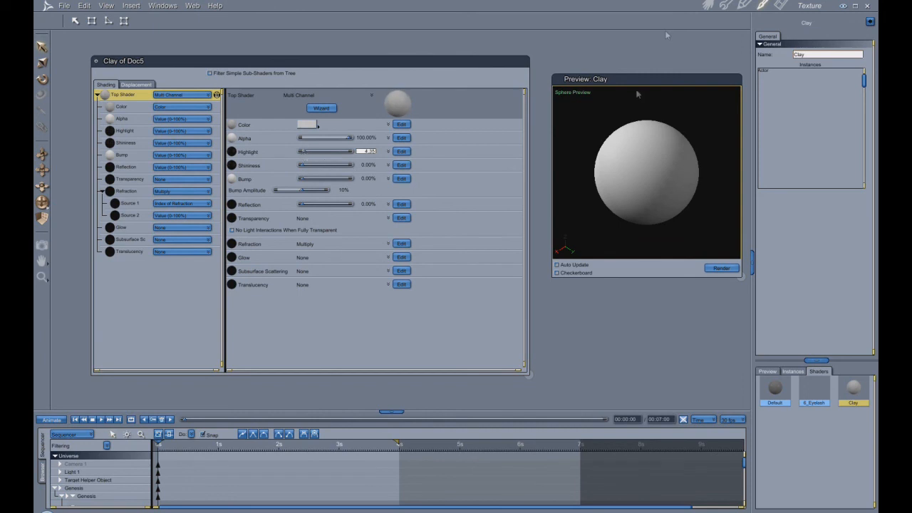
left_click_drag(300, 167, 304, 167)
- Return to the assembly view and test-render a large region around the figure's upper body
left_click(708, 6)
left_click(42, 246)
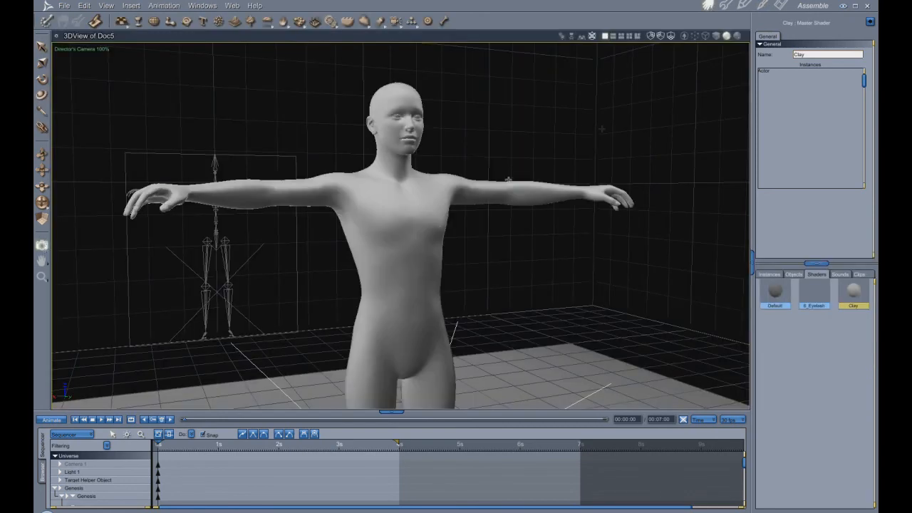
left_click_drag(147, 71, 644, 371)
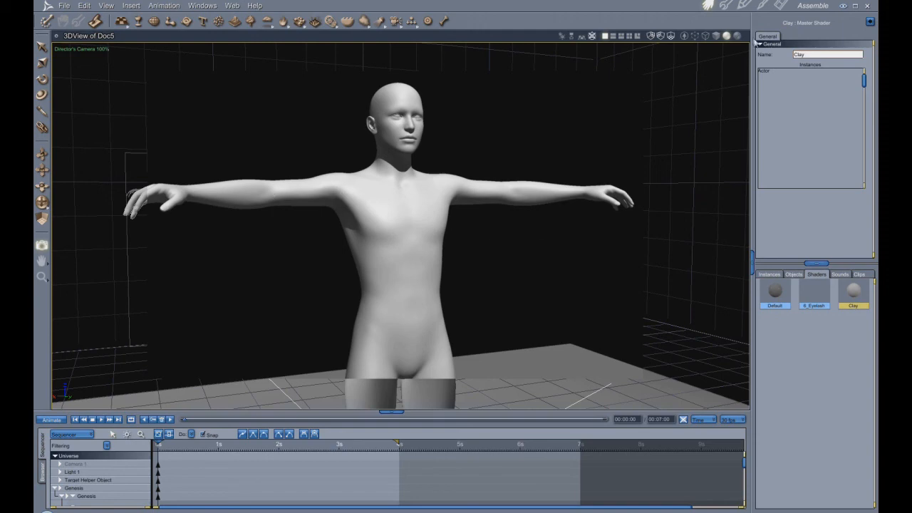
- Set the Clay shader's highlight to 0% and return to the assembly view to check the figure
left_click(763, 6)
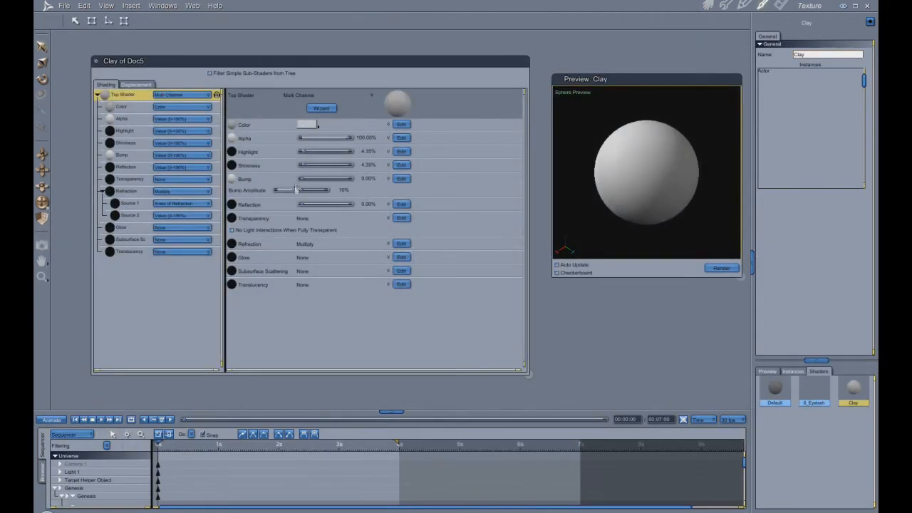
left_click_drag(305, 153, 298, 153)
left_click(708, 6)
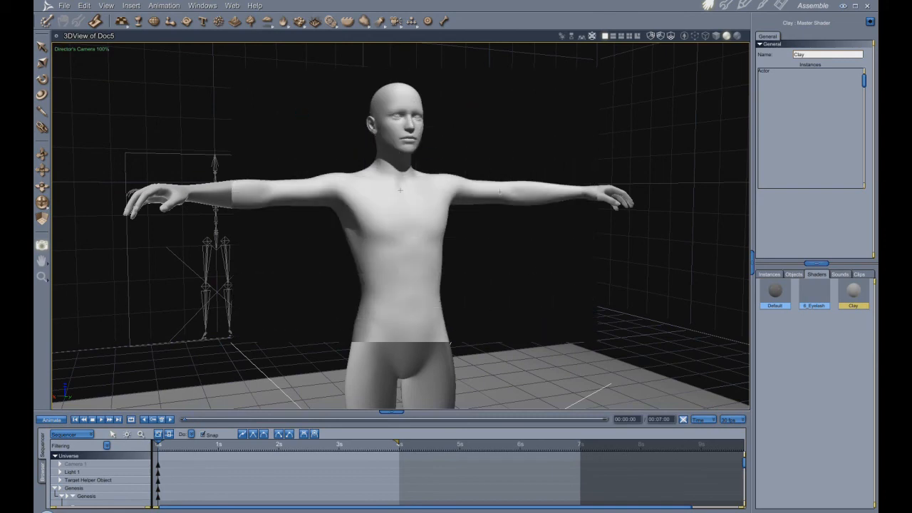
- Set the Clay shader's highlight back to 4.35% and return to the assembly view
left_click(763, 5)
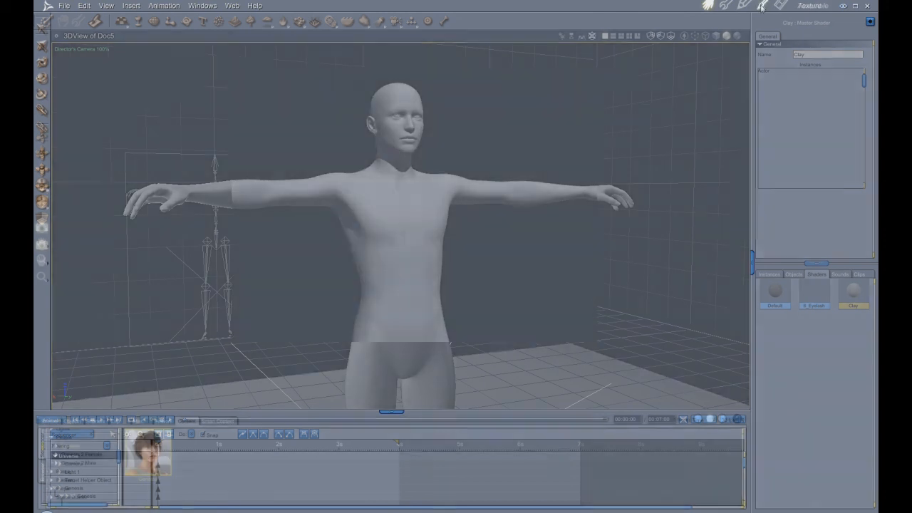
left_click_drag(301, 152, 304, 153)
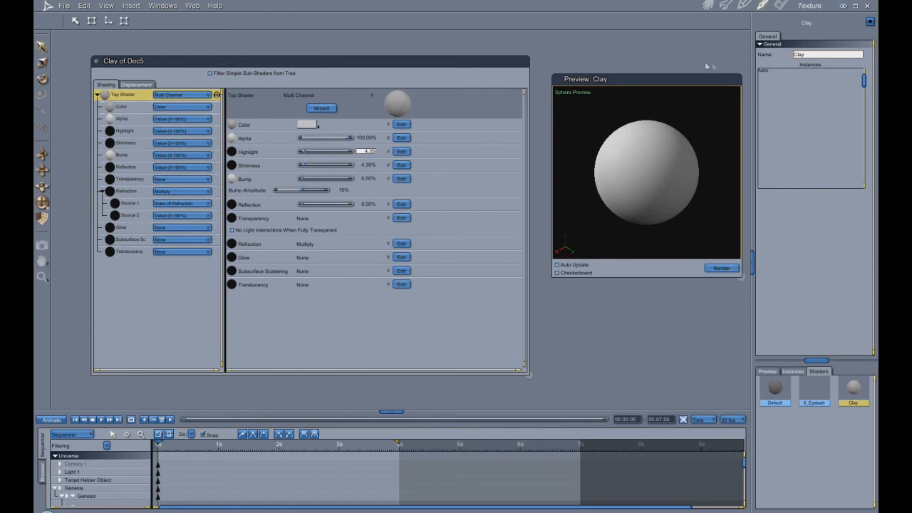
left_click(708, 6)
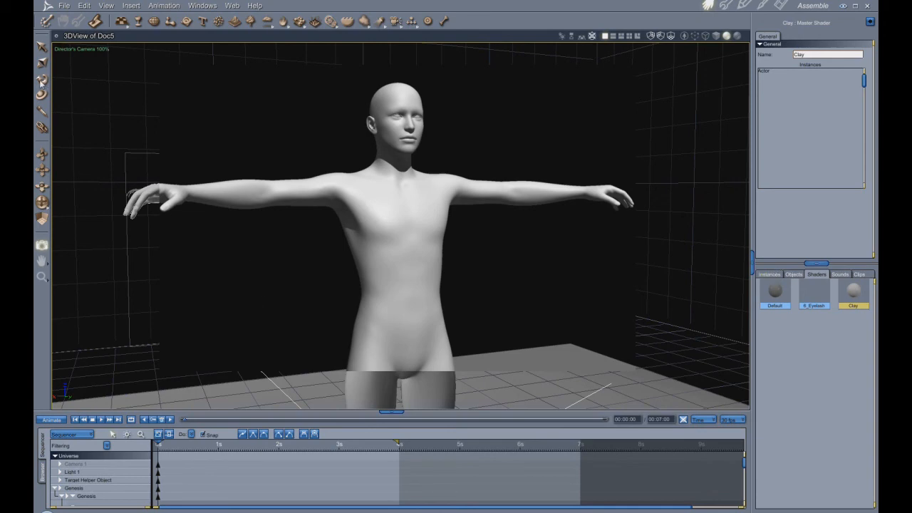
- Review the bone effect settings of the figure's Hip, and select the Actor with its general properties shown
left_click(769, 275)
left_click(788, 347)
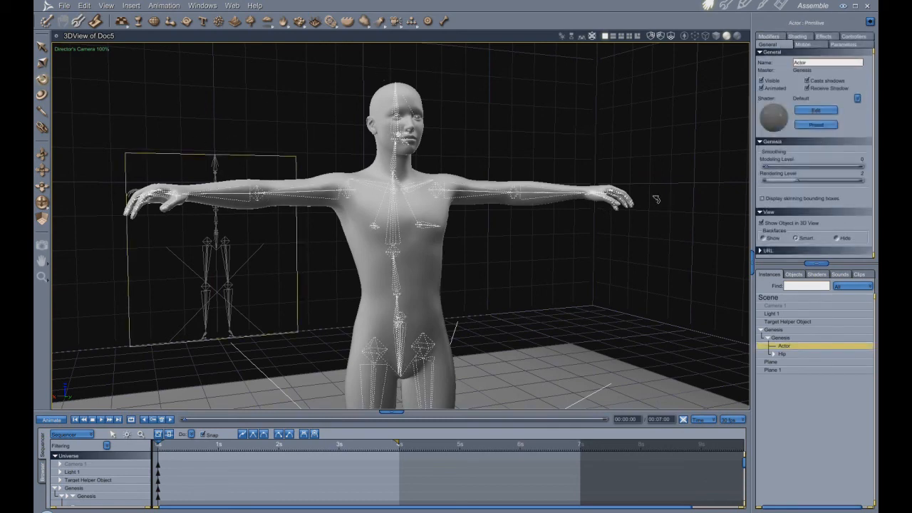
left_click(783, 355)
left_click(812, 56)
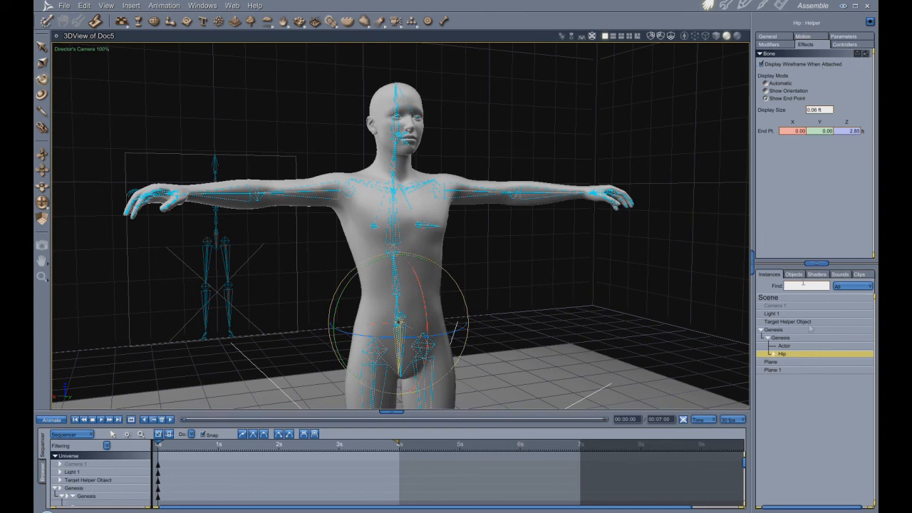
left_click(785, 346)
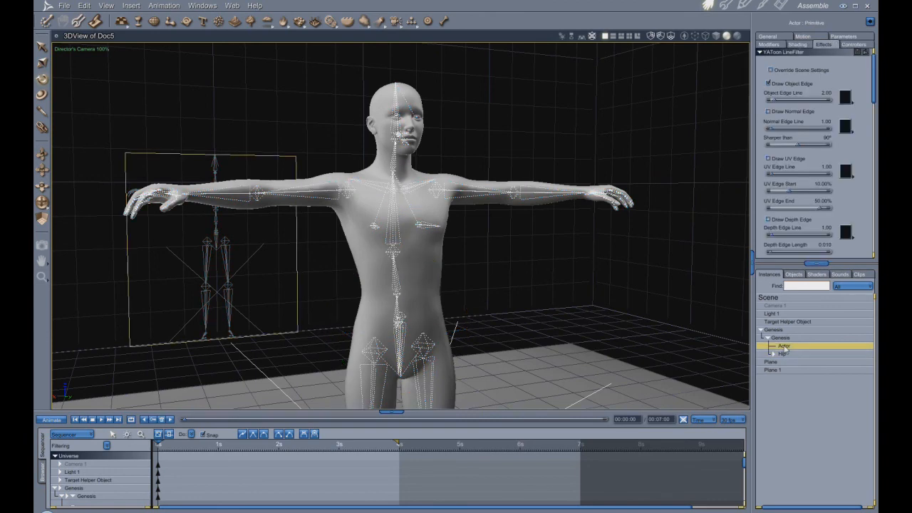
left_click(772, 38)
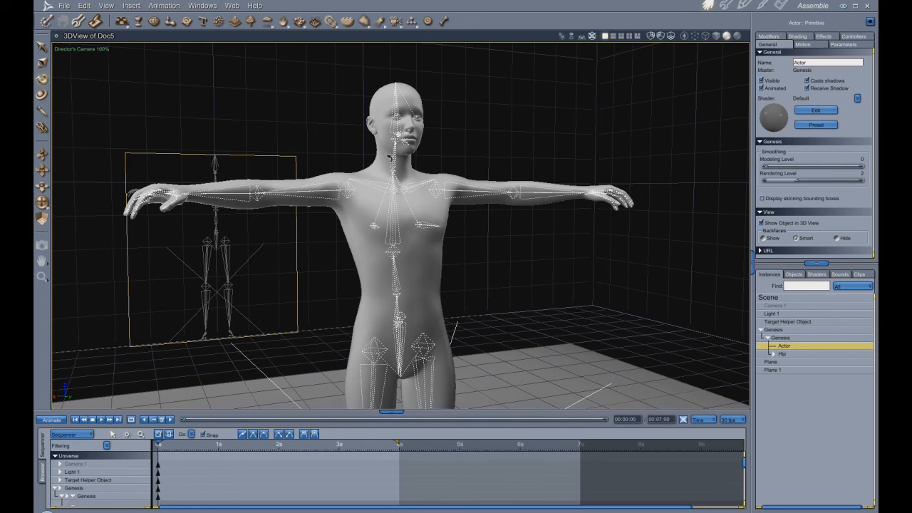
- Hide the bones of the whole Genesis figure with Change Bone Visibility, using Selected Figure and leaving Make Parts Visible off
left_click(85, 5)
mouse_move(115, 267)
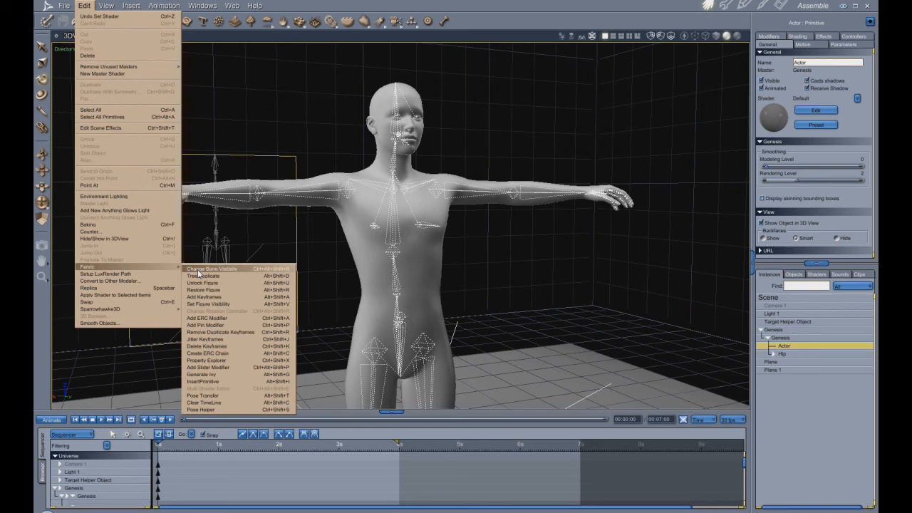
left_click(199, 272)
left_click_drag(453, 236, 603, 250)
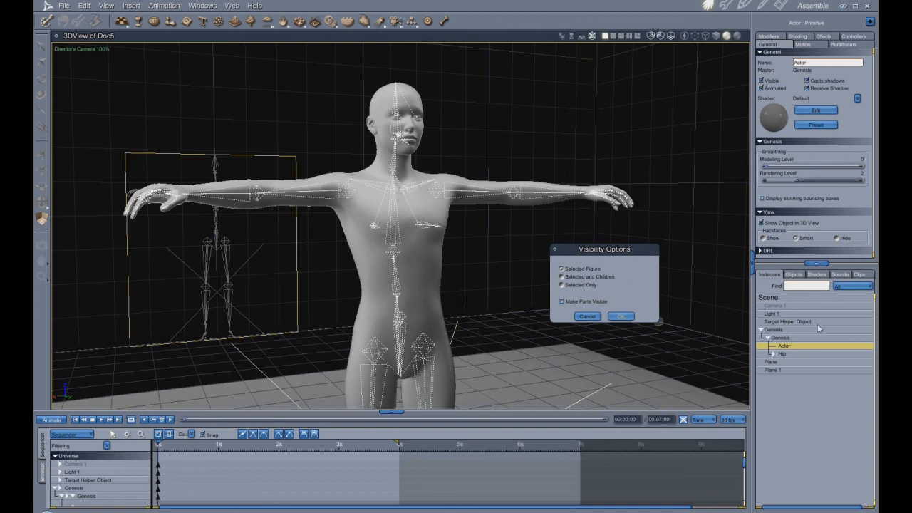
left_click(621, 316)
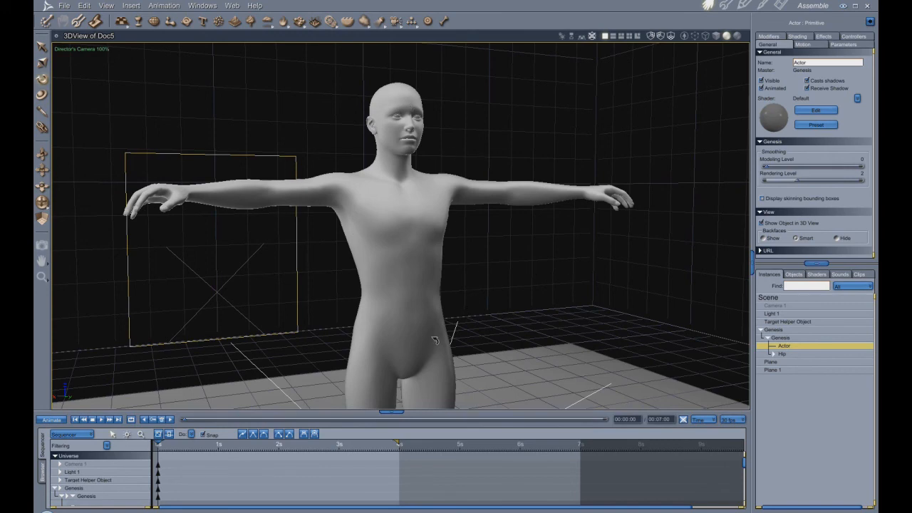
- Delete the duplicate floor plane, Plane 1, and select the whole Scene to show its effects settings
left_click(772, 370)
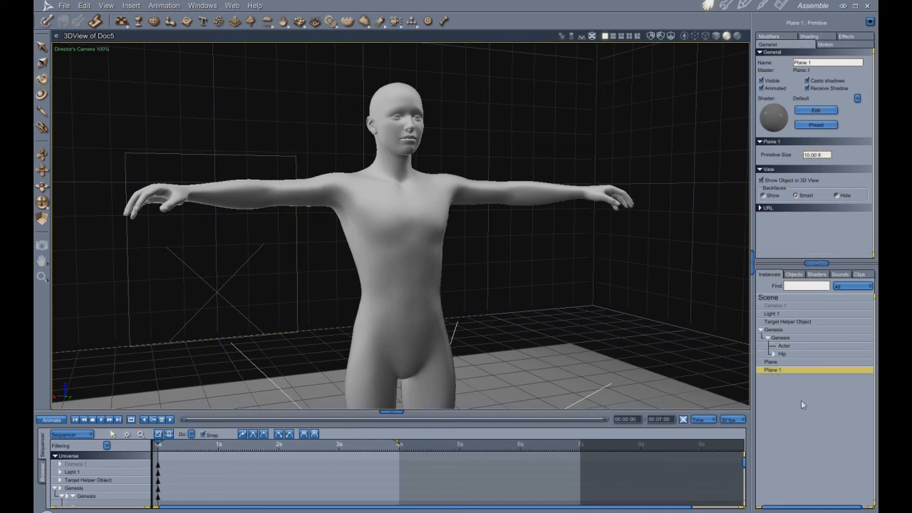
key("Delete")
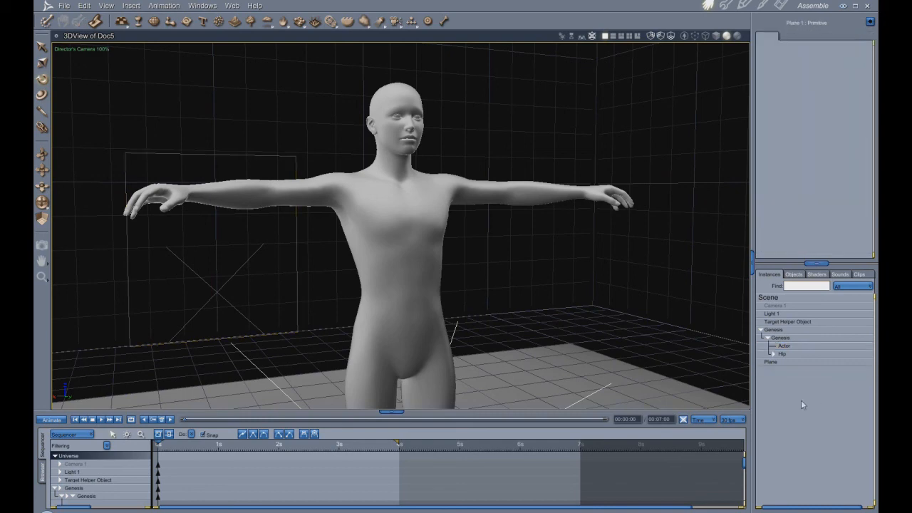
left_click(771, 298)
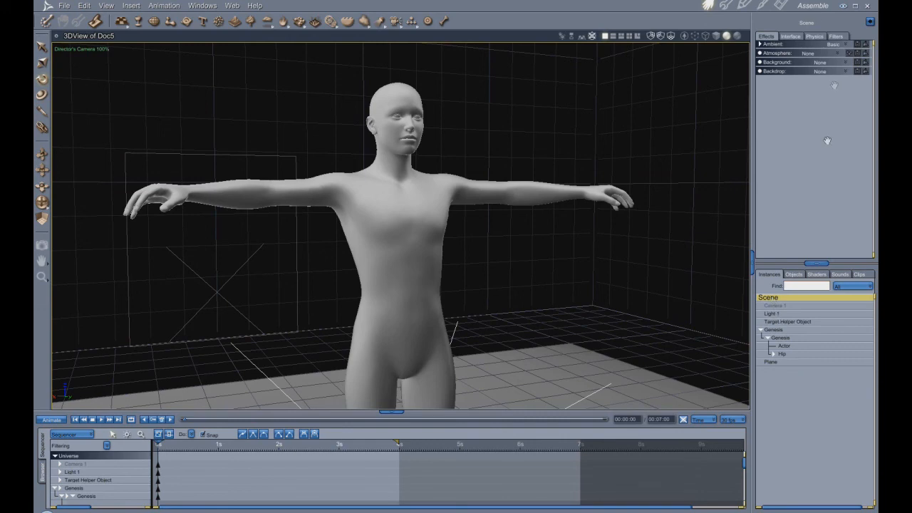
- In the render settings, enable Sky Light, disable Interpolation and calculate the irradiance map once for all frames (static scenes)
left_click(781, 5)
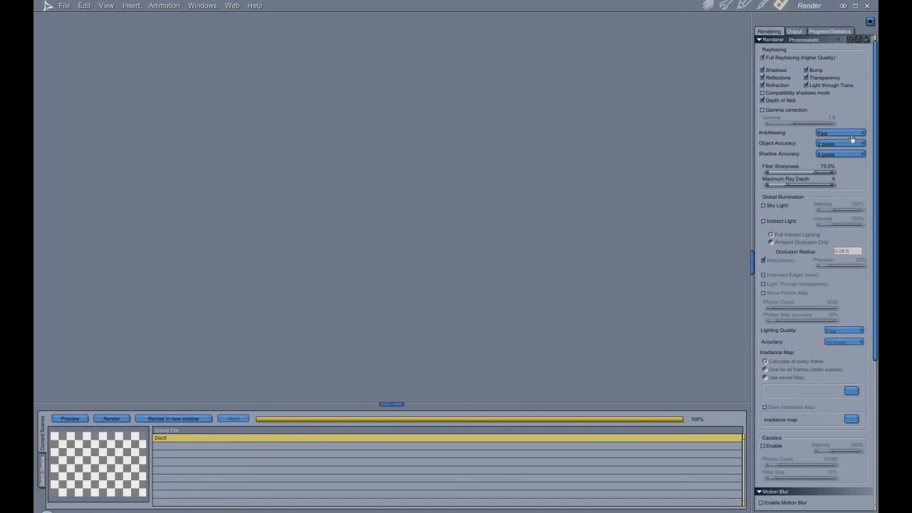
left_click(763, 206)
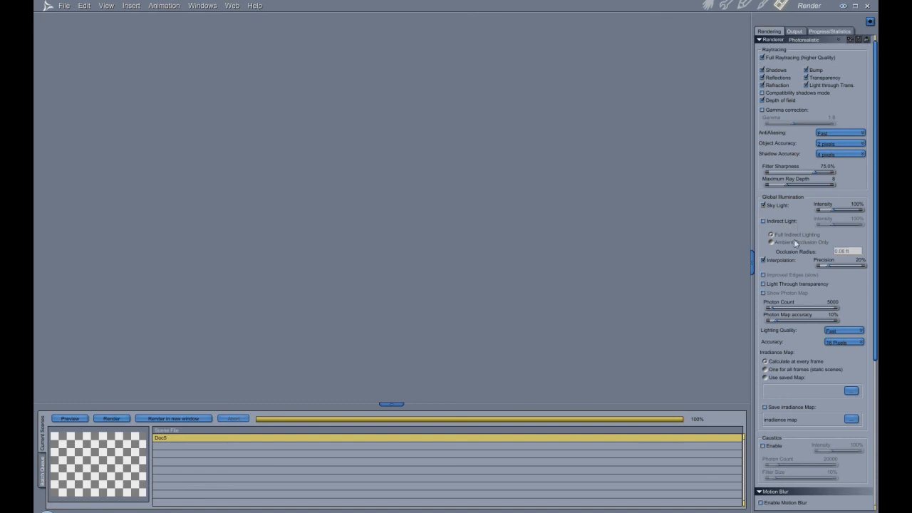
left_click(764, 261)
scroll(820, 290, "down", 1)
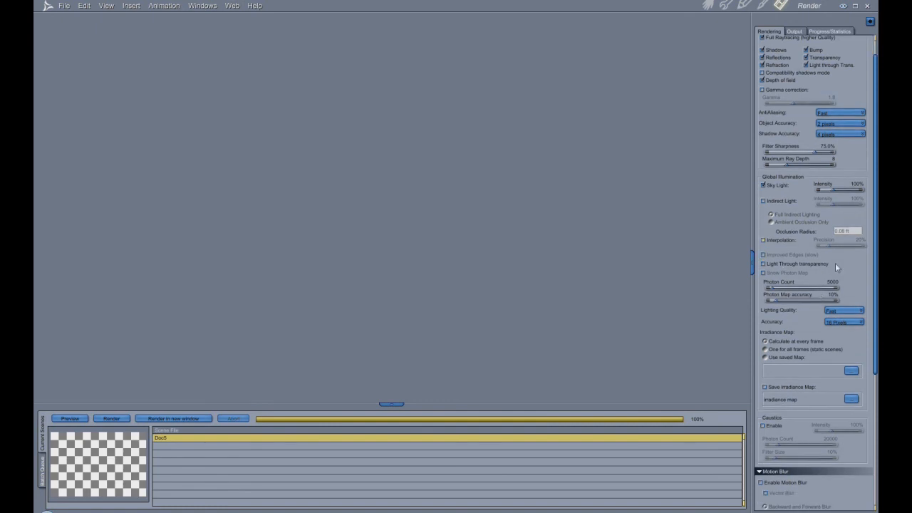
scroll(834, 262, "down", 1)
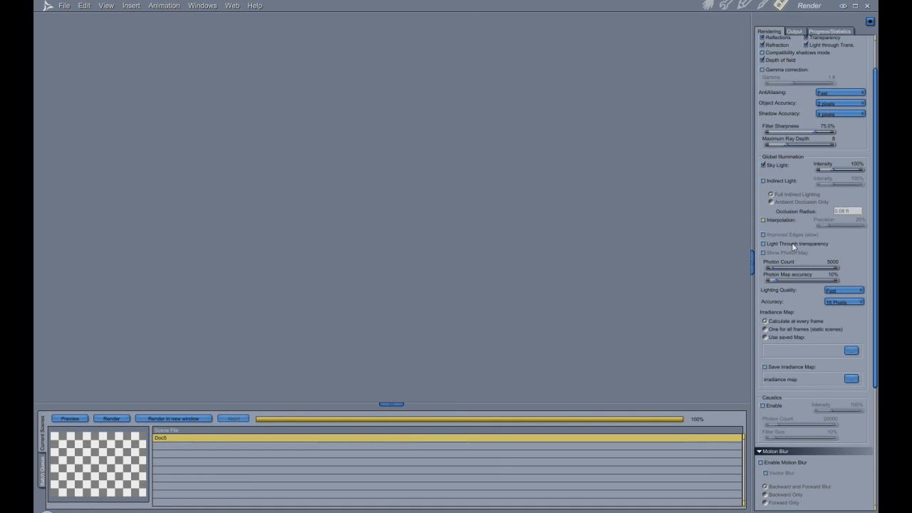
scroll(792, 243, "up", 1)
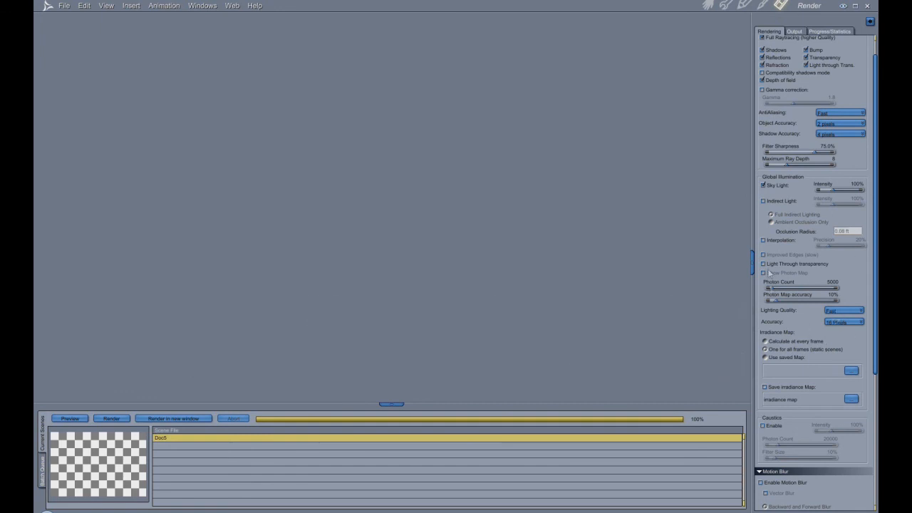
scroll(787, 299, "up", 1)
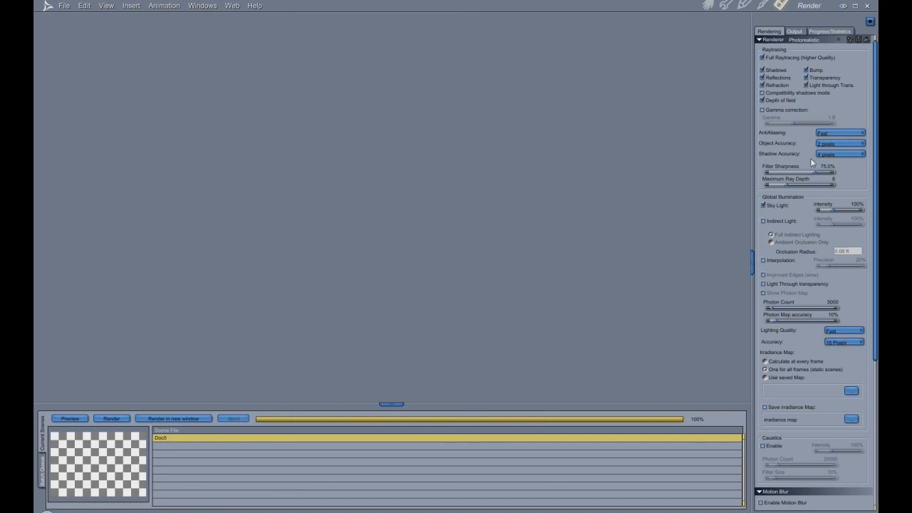
- Enable gamma correction for the render and set the gamma to 2.2
left_click(762, 110)
left_click(830, 118)
type("2.2")
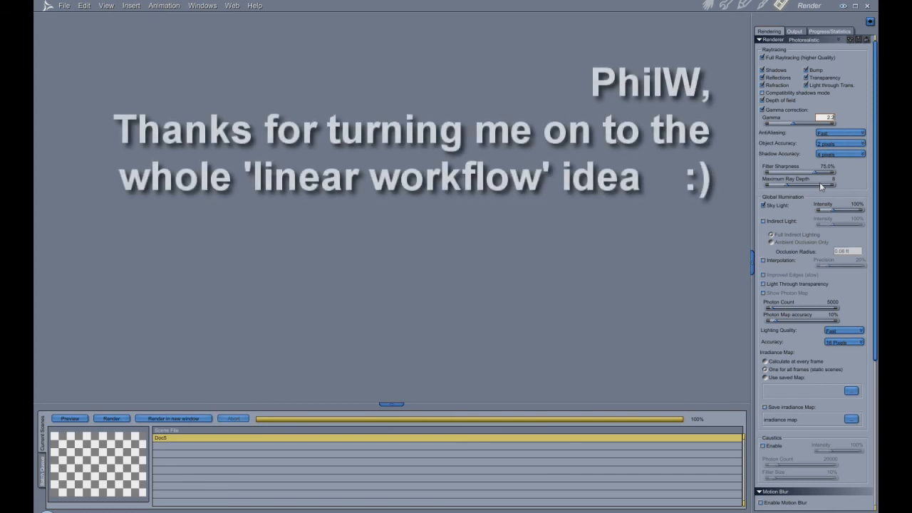
key("Return")
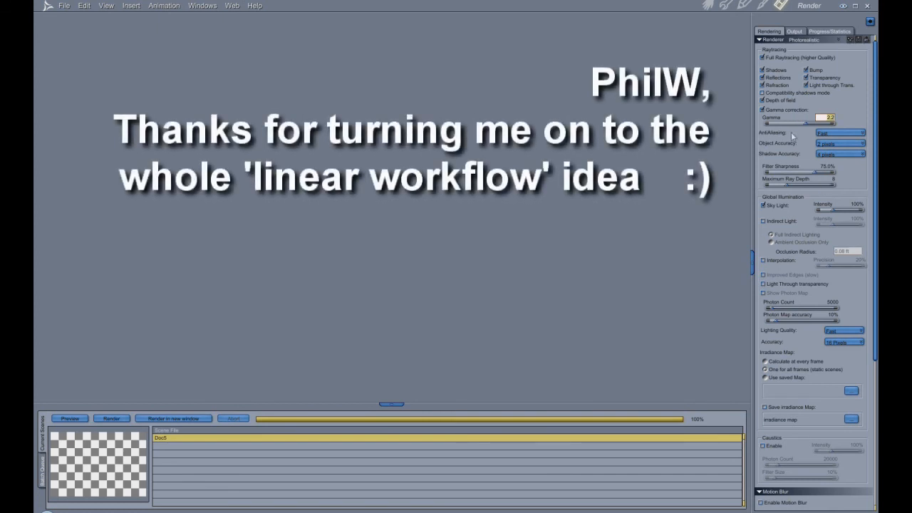
left_click(808, 110)
left_click(765, 111)
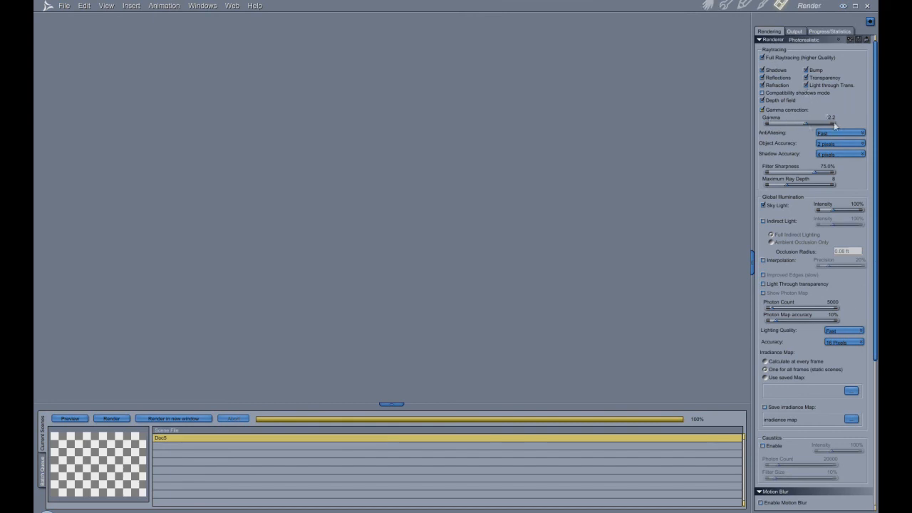
- Return to the assembly view and test-render an area covering the figure from head to upper thighs
left_click(709, 6)
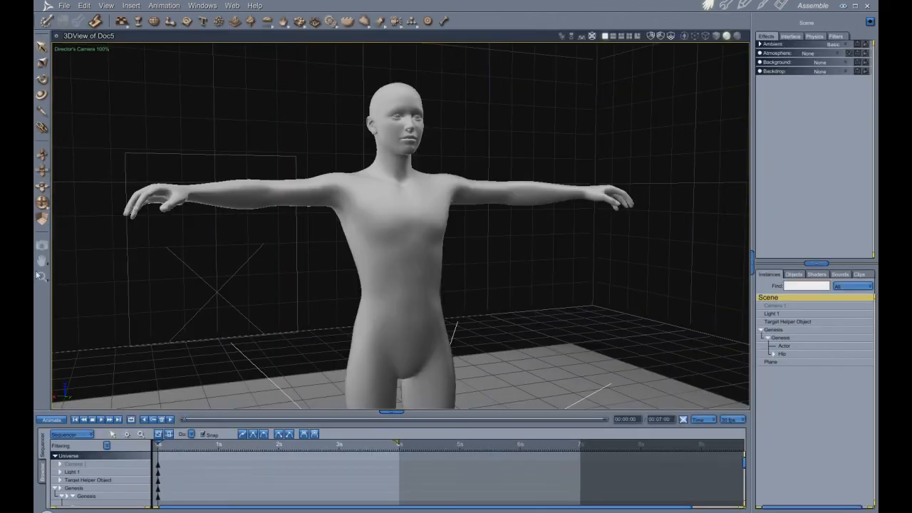
left_click(42, 244)
left_click_drag(181, 62, 583, 388)
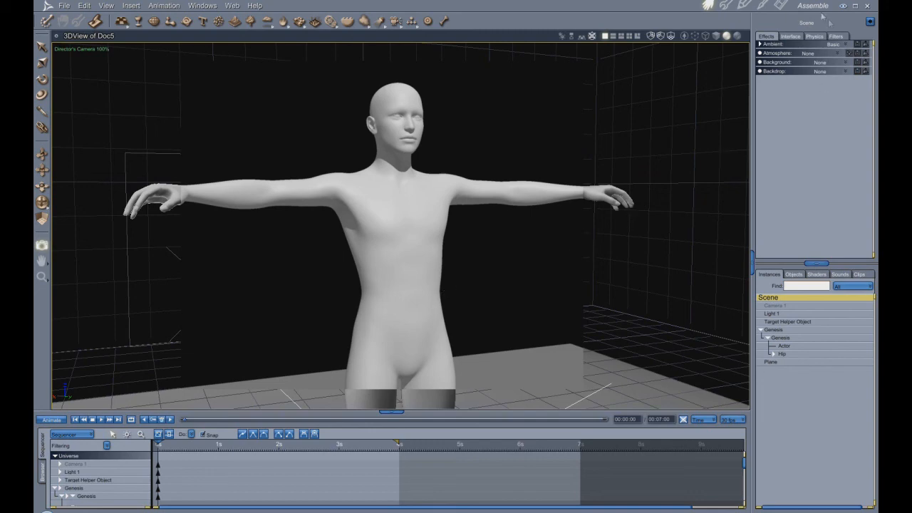
- Turn off Sky Light, render the scene in a new window and arrange both renders side by side for comparison
left_click(781, 7)
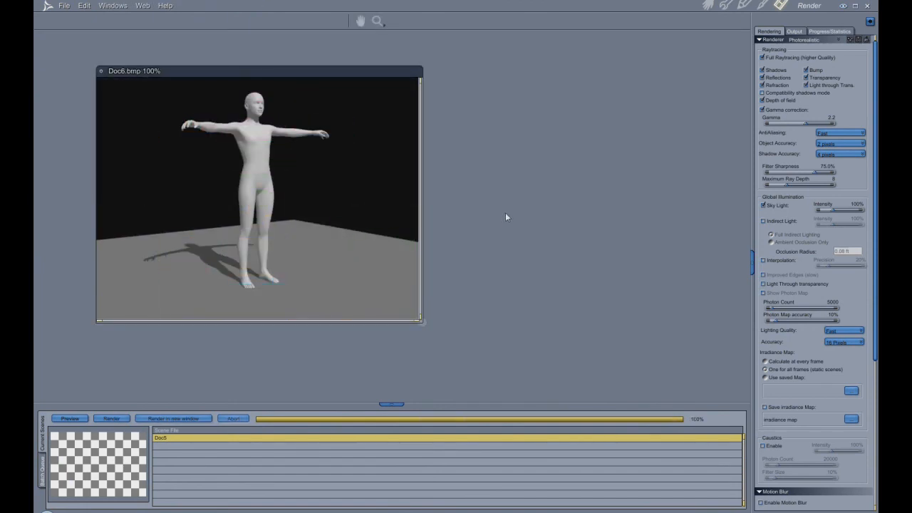
left_click(763, 205)
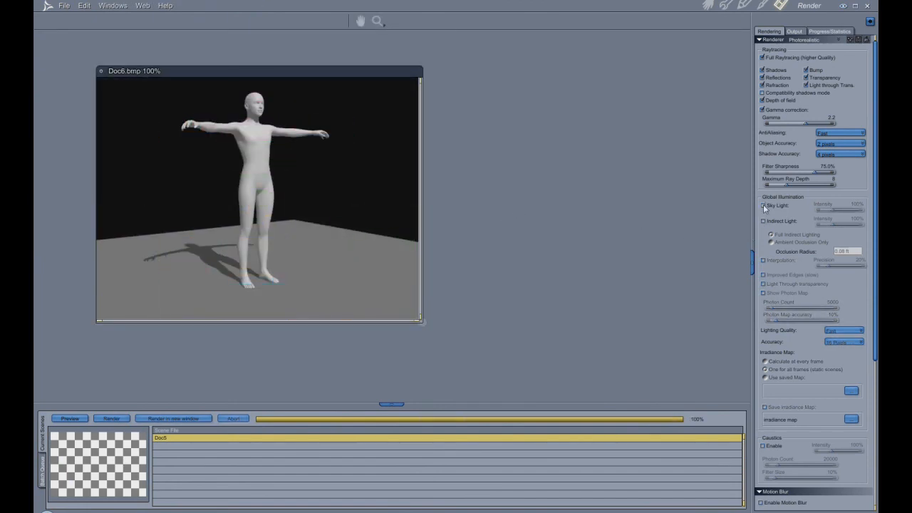
left_click(174, 419)
left_click_drag(331, 81, 638, 85)
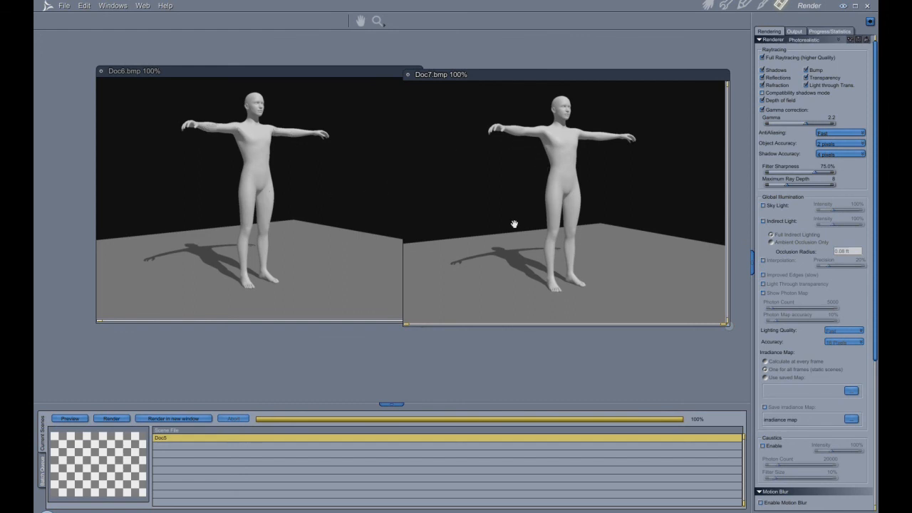
left_click_drag(235, 71, 195, 72)
left_click_drag(552, 74, 542, 73)
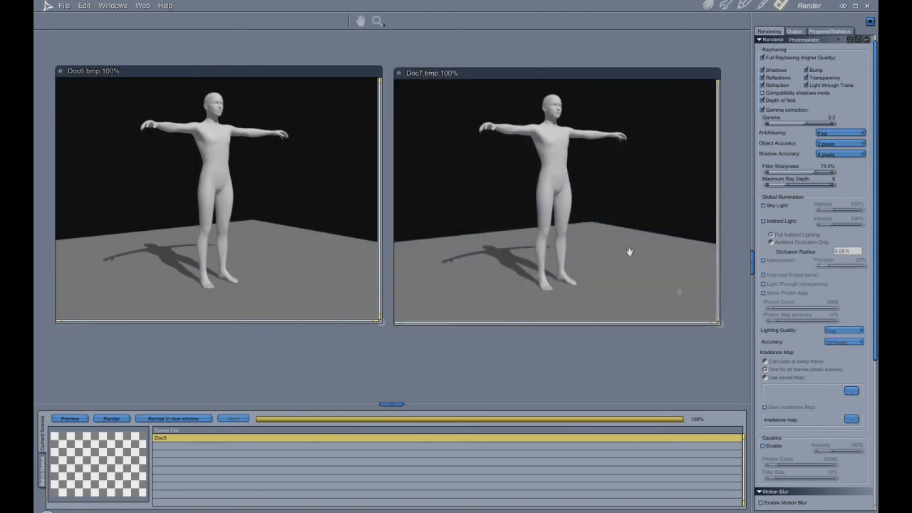
- In the assembly view, set the scene's background to Color and make it pure red with 50% lightness and 100% saturation
left_click(707, 5)
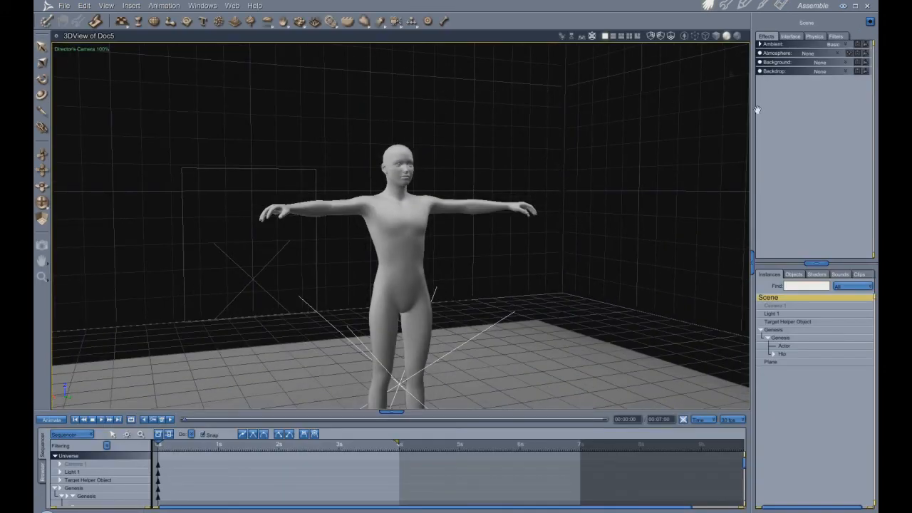
scroll(545, 202, "down", 3)
scroll(545, 198, "down", 4)
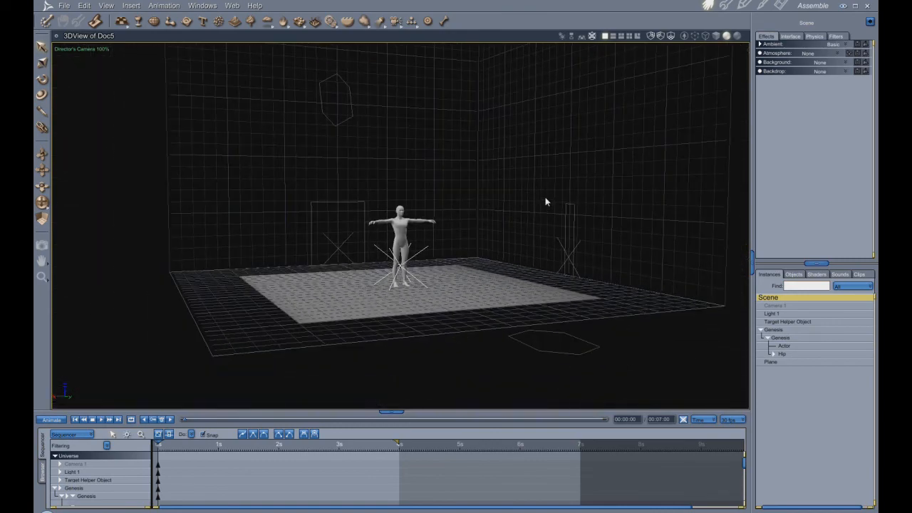
scroll(545, 198, "up", 2)
scroll(568, 228, "up", 5)
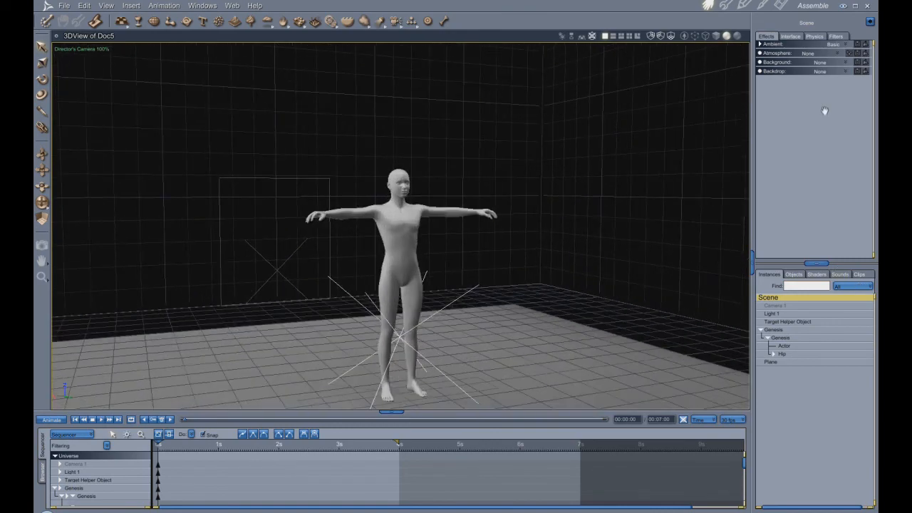
left_click(845, 62)
left_click(836, 85)
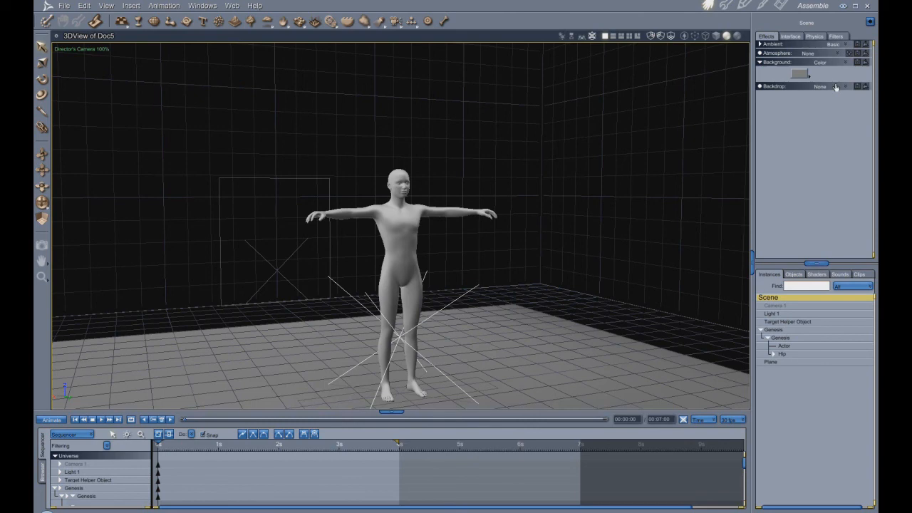
left_click(801, 74)
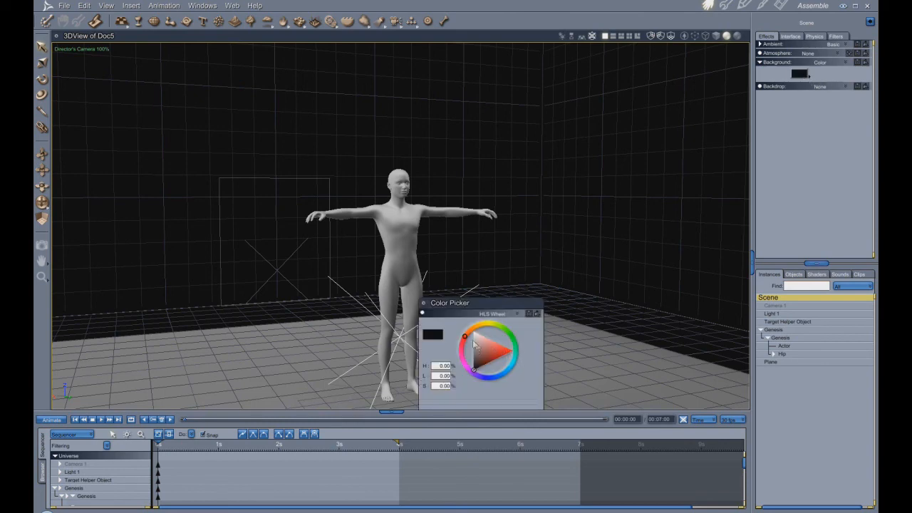
left_click(511, 351)
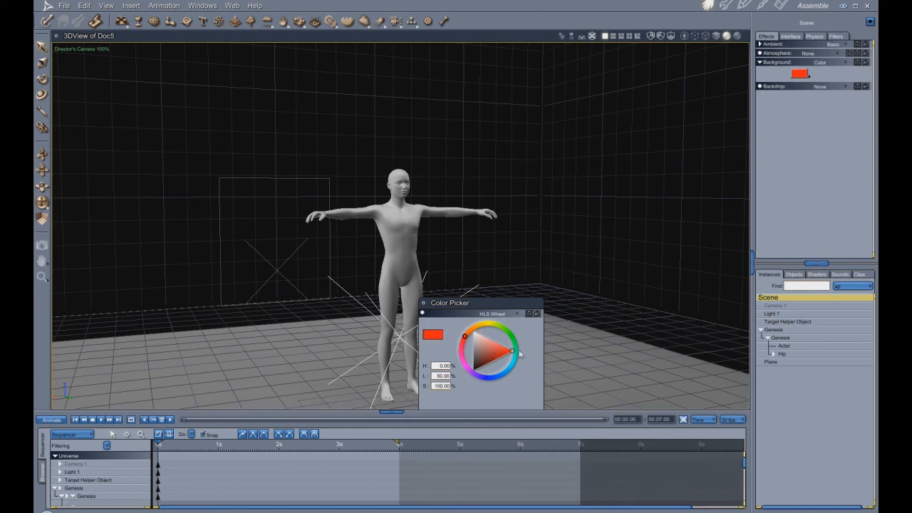
left_click(423, 305)
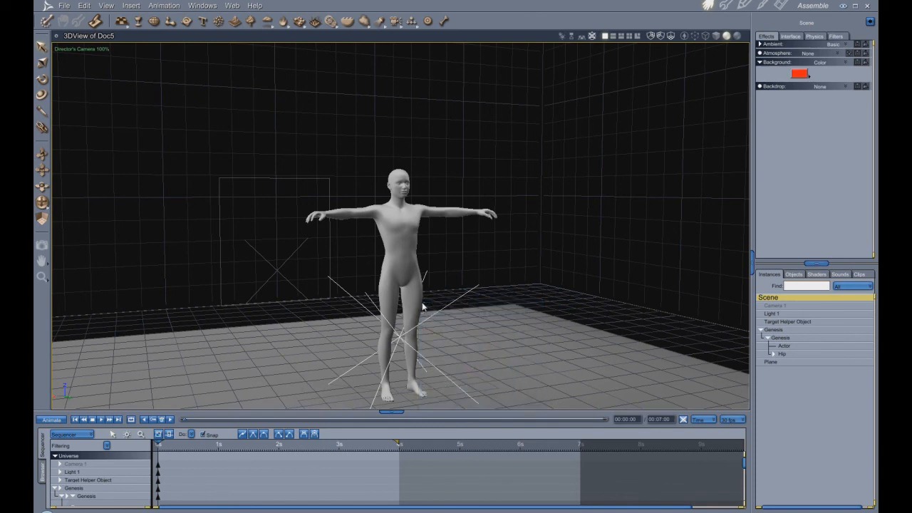
- Set the scene's backdrop to Color and make it black
scroll(540, 305, "up", 2)
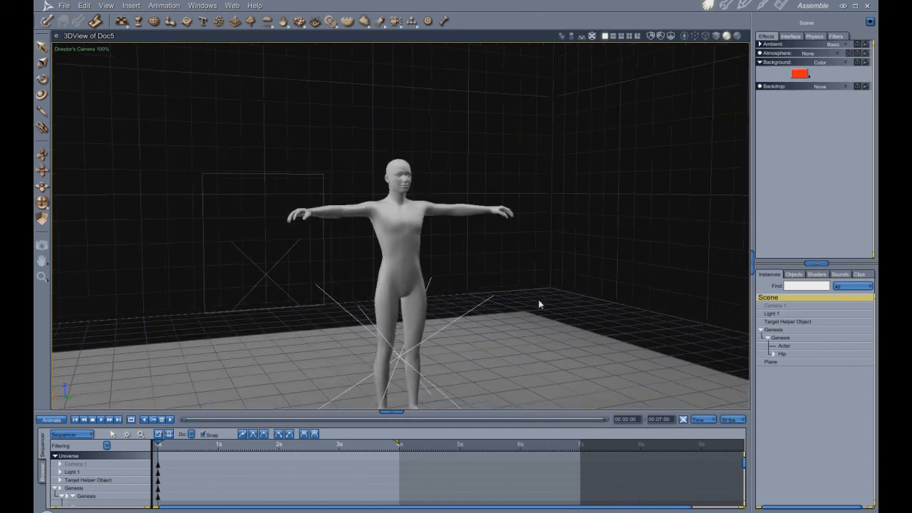
left_click_drag(43, 203, 246, 217)
left_click_drag(43, 171, 49, 153)
left_click_drag(43, 203, 51, 214)
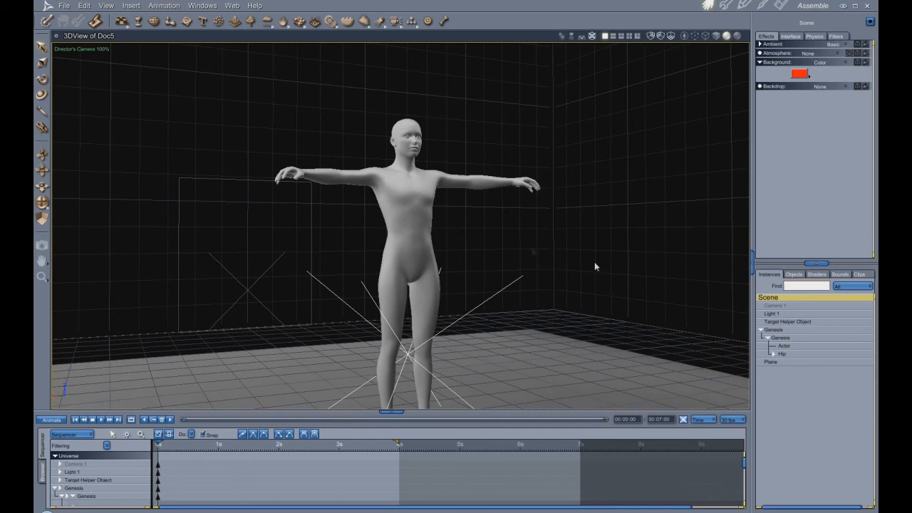
left_click(846, 86)
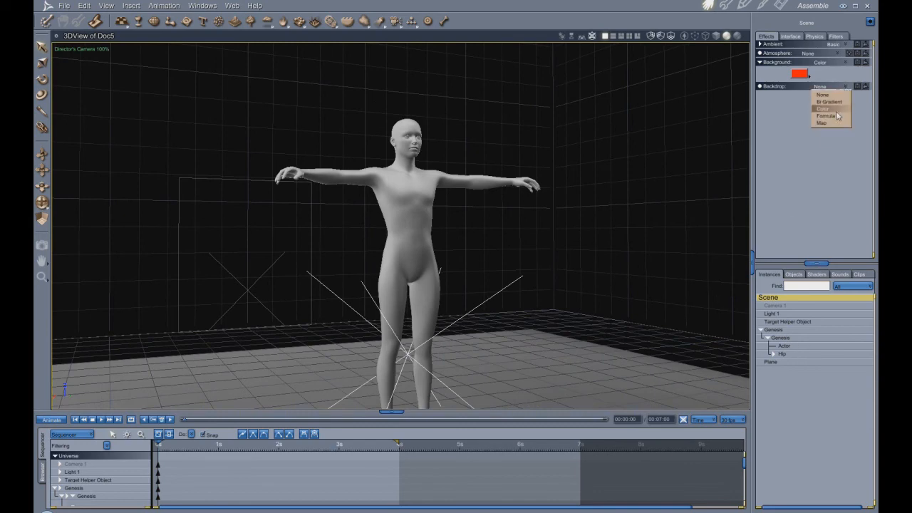
left_click(836, 111)
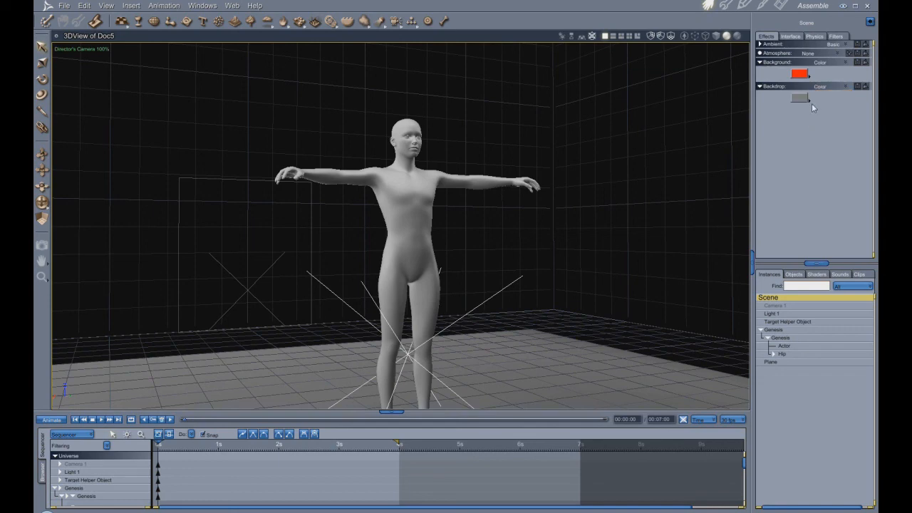
left_click(810, 105)
left_click(809, 105)
- Delete the remaining floor plane and test-render the figure lit by the red background
left_click(772, 362)
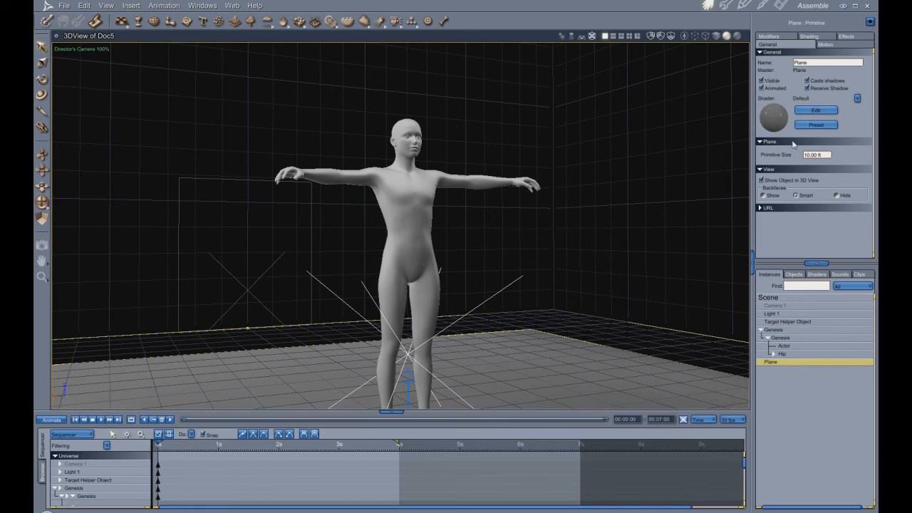
key("Delete")
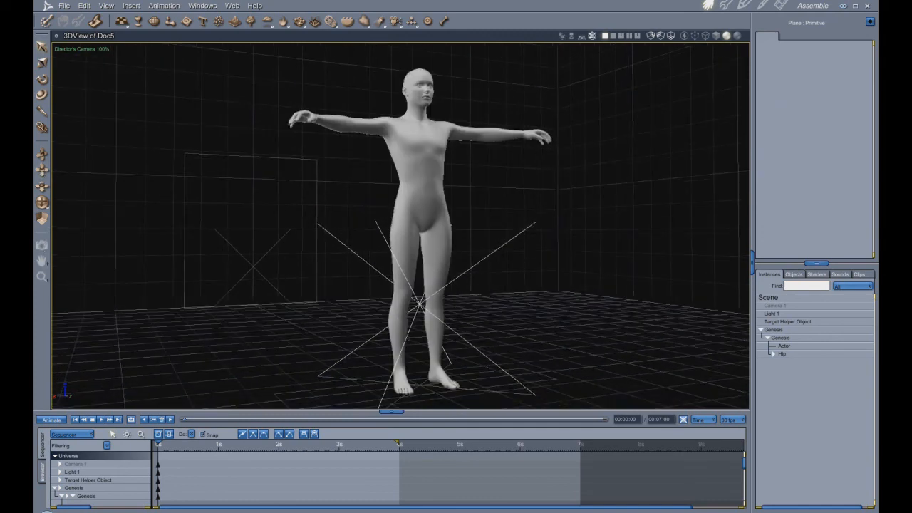
left_click(42, 246)
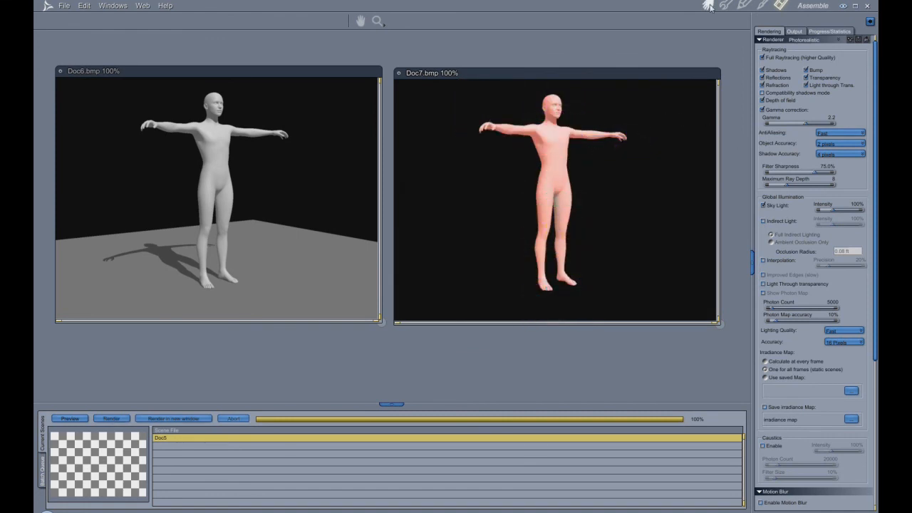
- Set the render output width to 840 pixels, keeping the image proportions
left_click(796, 32)
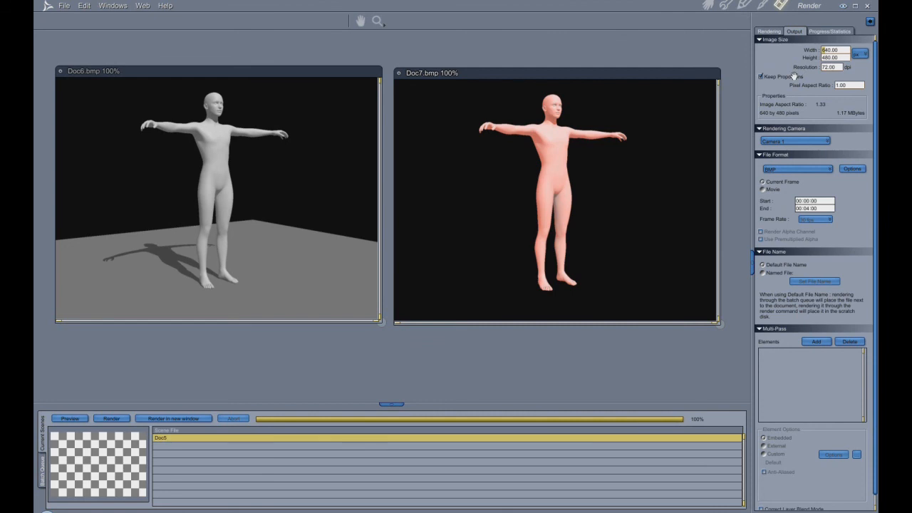
type("8")
key("Return")
- Discard both earlier render images without saving, render the scene at the new size and enlarge the render window
left_click(399, 75)
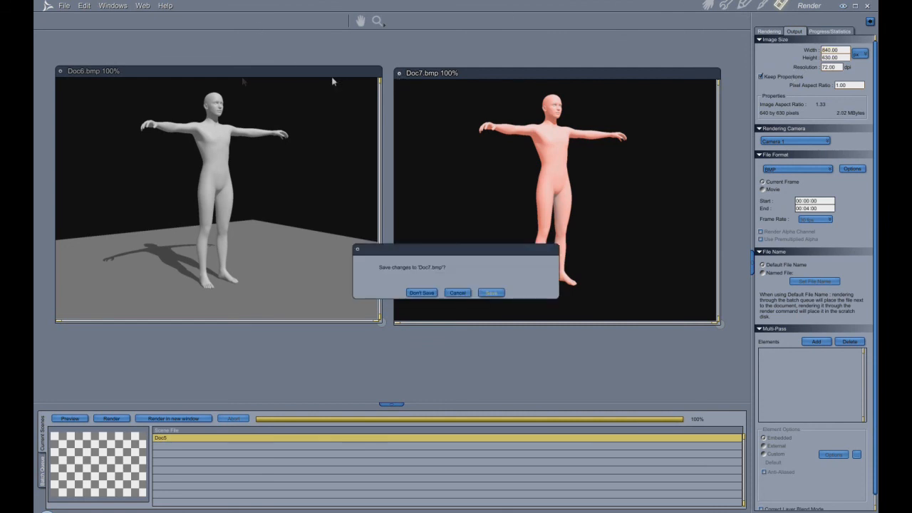
left_click(431, 292)
left_click(61, 70)
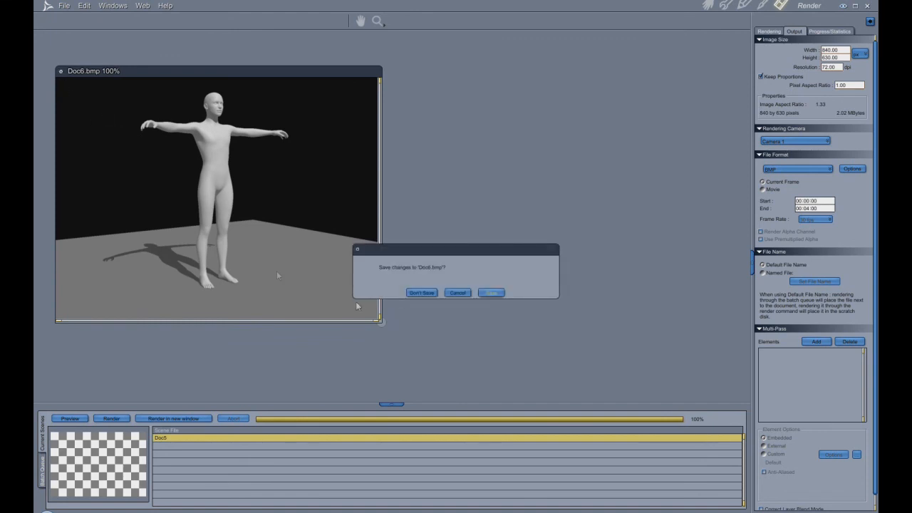
left_click(422, 293)
left_click(112, 419)
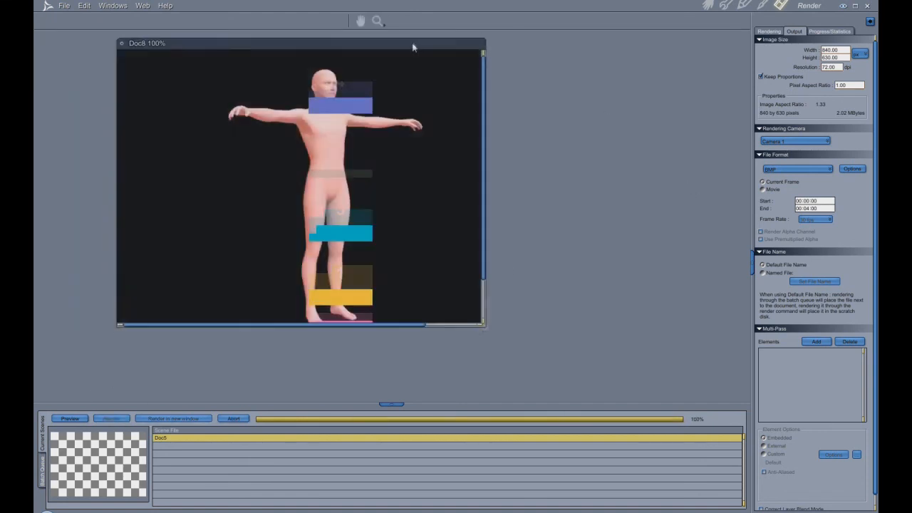
left_click_drag(485, 326, 615, 368)
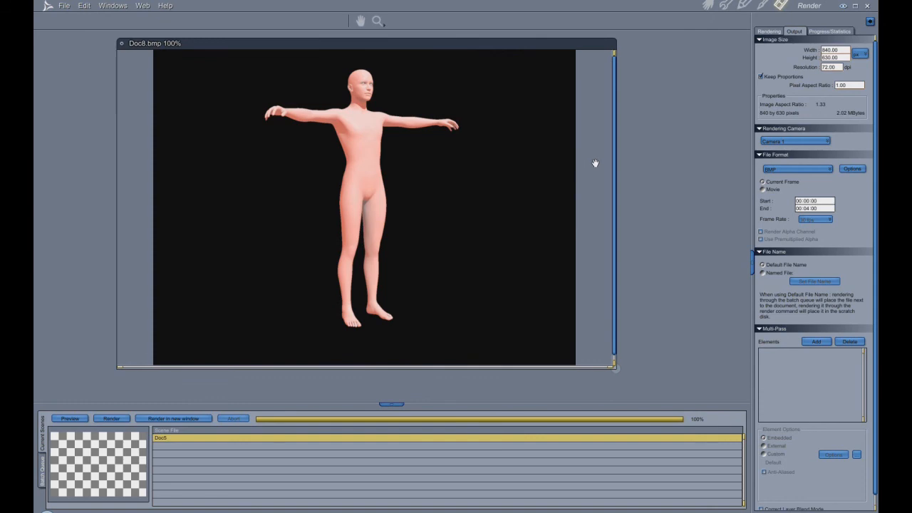
- In the assembly view, change the scene's background to Bi Gradient and re-render the scene
left_click(708, 5)
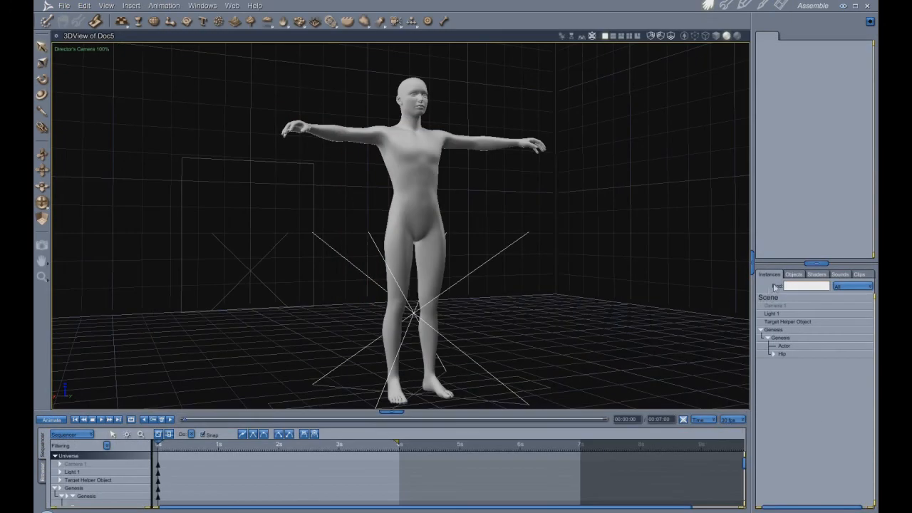
left_click(781, 298)
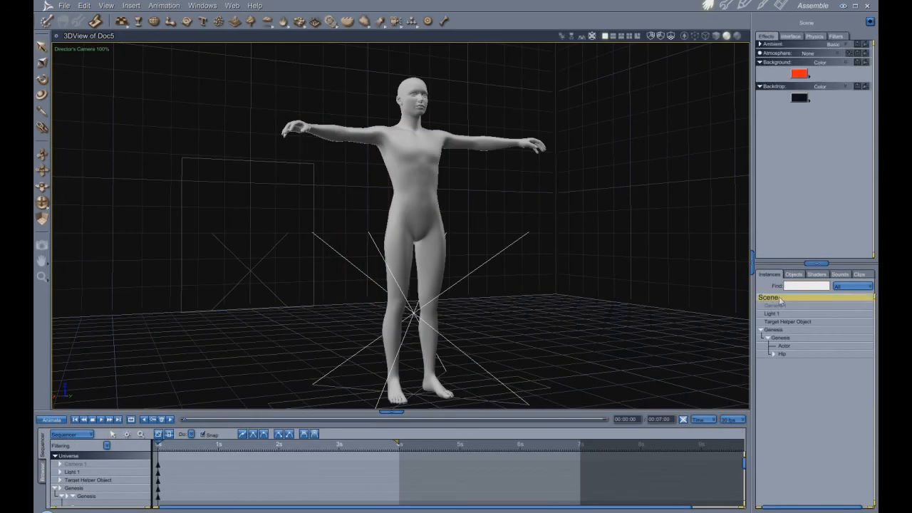
left_click(847, 64)
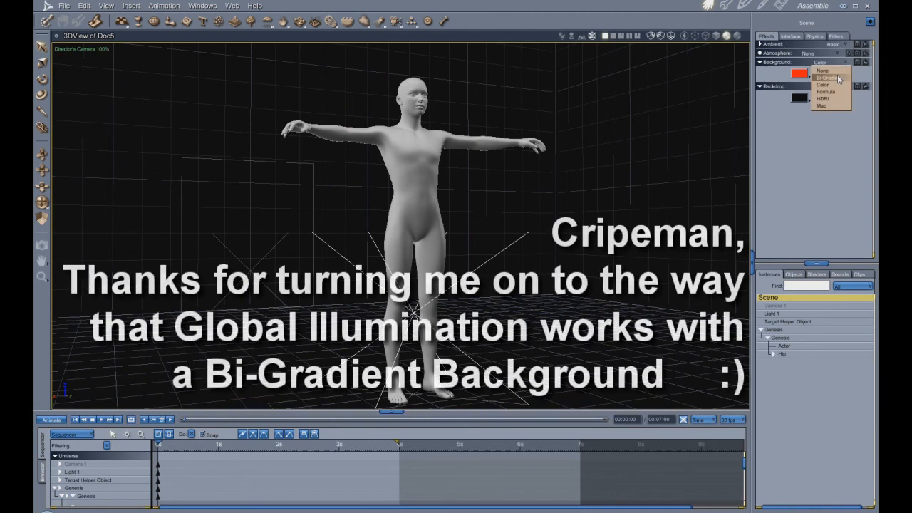
left_click(837, 74)
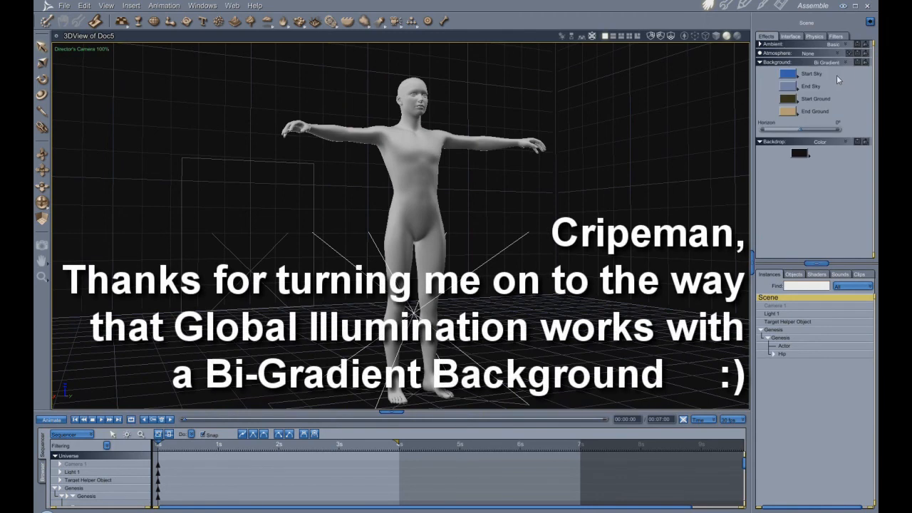
key("ctrl+r")
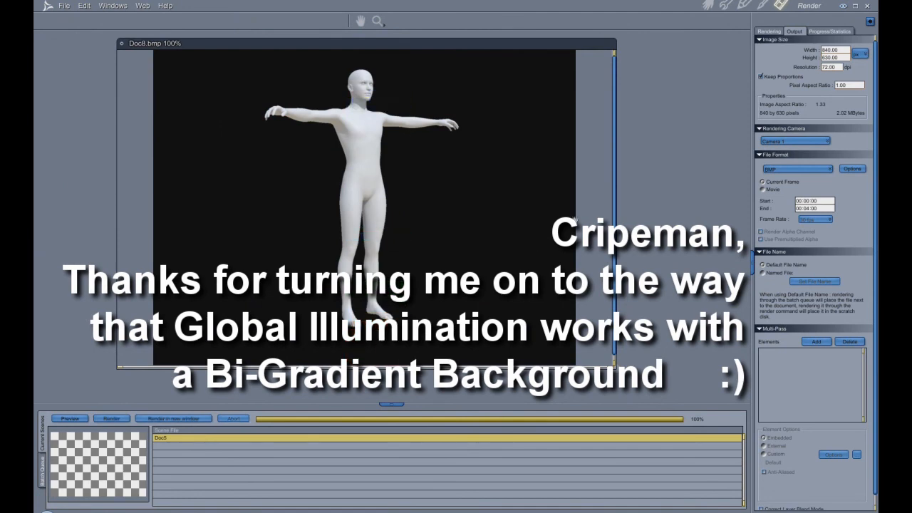
- Back in the assembly view, frame the figure's head and chest closely and test-render that area
left_click(708, 5)
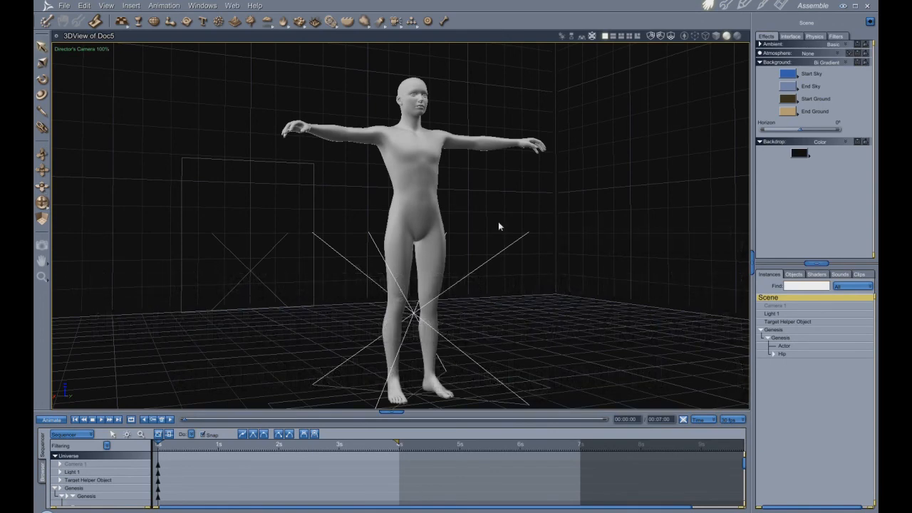
scroll(499, 225, "up", 4)
scroll(499, 225, "down", 2)
middle_click_drag(499, 160, 507, 422)
middle_click_drag(542, 332, 550, 333)
left_click(41, 245)
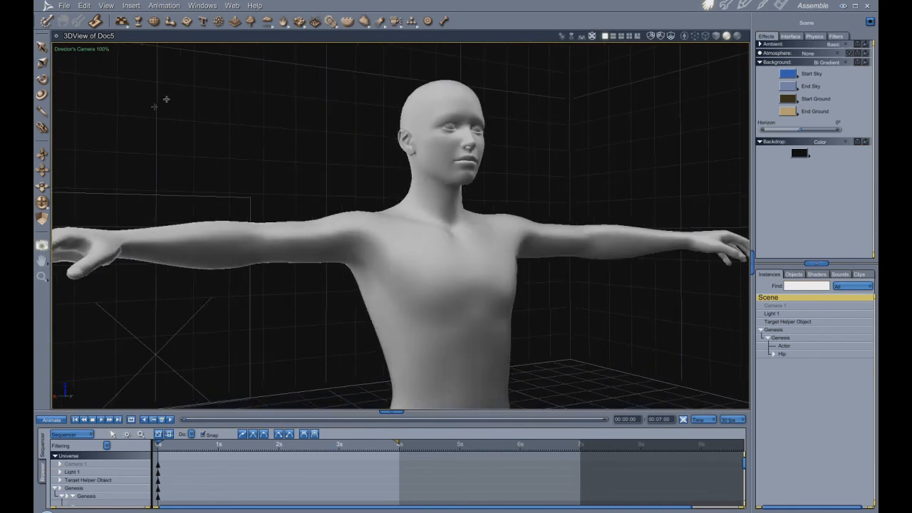
left_click_drag(327, 141, 687, 375)
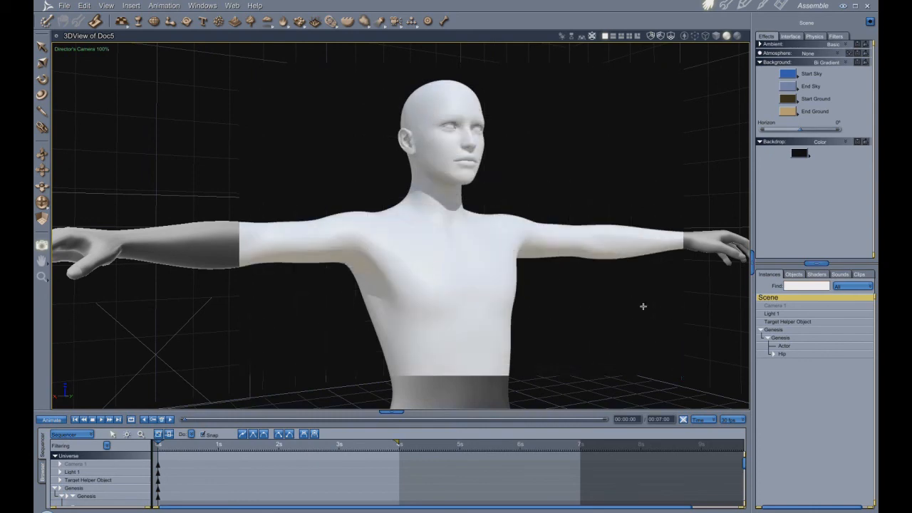
- Pull the view back and test-render the area covering the figure's head, torso and most of the arms
scroll(643, 307, "down", 3)
scroll(643, 306, "up", 3)
scroll(643, 307, "down", 5)
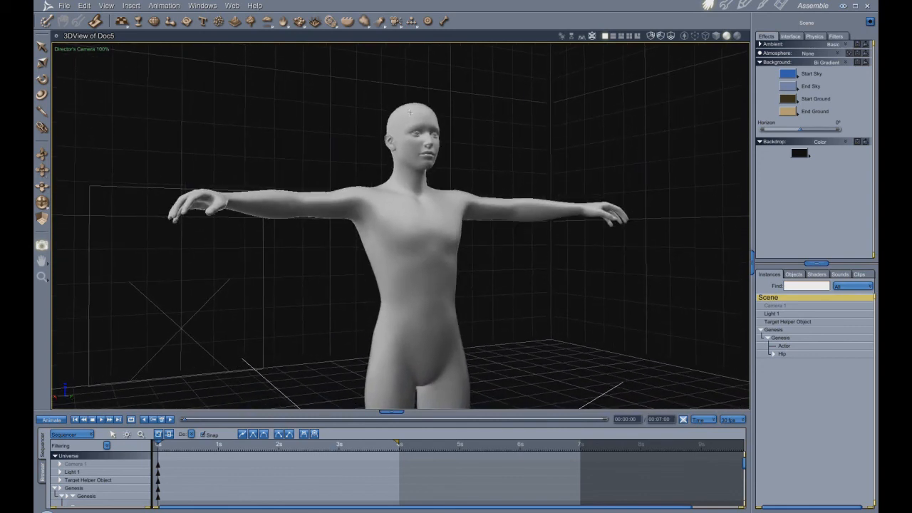
left_click_drag(234, 66, 585, 347)
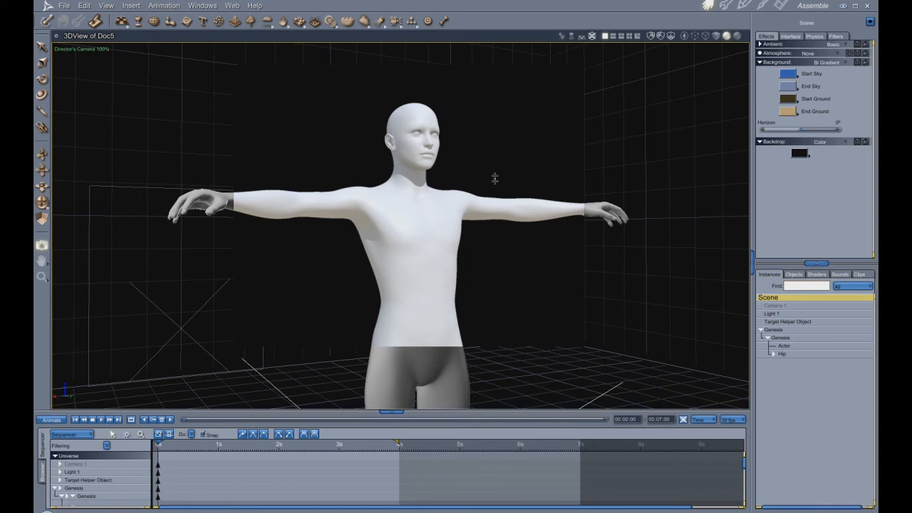
- Set the Genesis actor's Undead Fiend morph to about 0.51
left_click(787, 347)
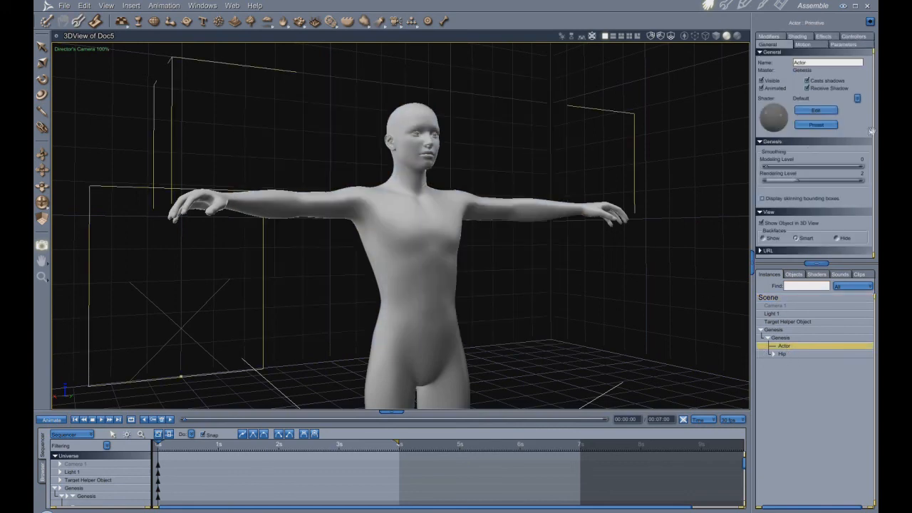
left_click(849, 44)
scroll(818, 216, "down", 1)
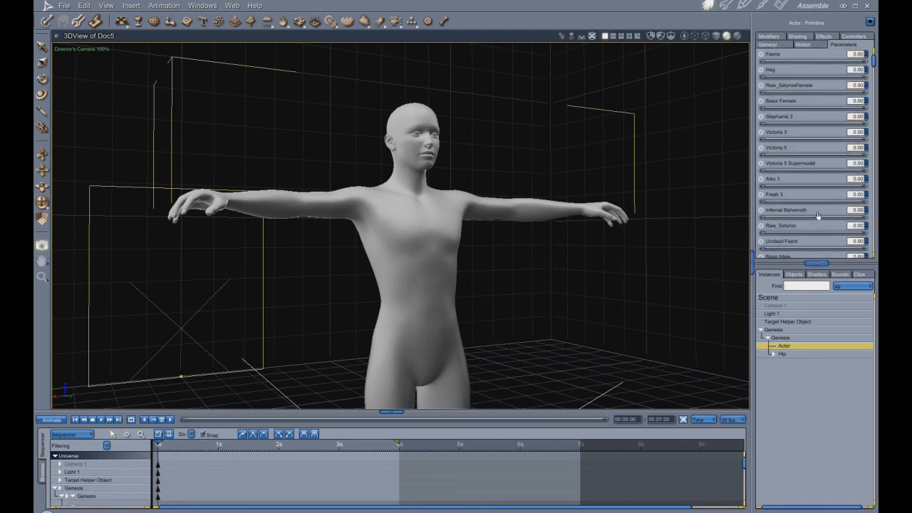
left_click_drag(764, 251, 816, 251)
- Rotate the figure's Right Shoulder so the right arm hangs down beside the body
left_click_drag(43, 171, 42, 212)
scroll(250, 230, "down", 3)
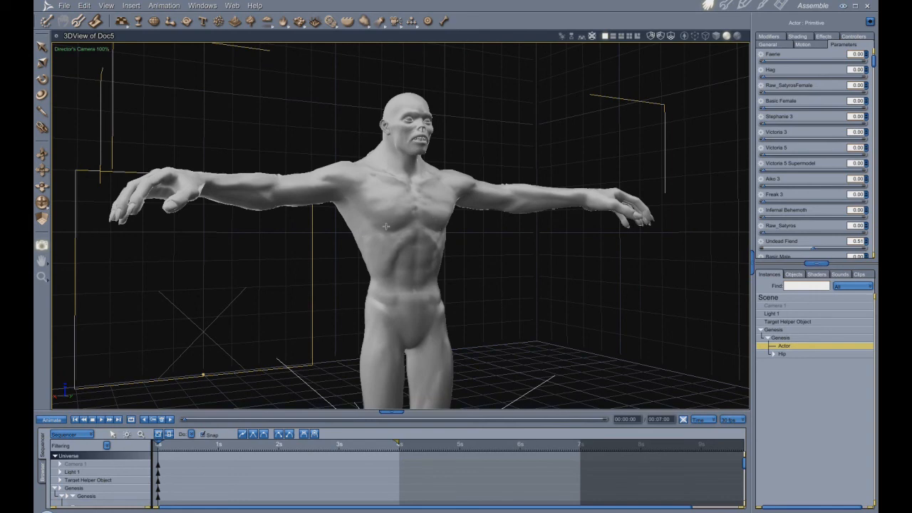
left_click_drag(41, 206, 44, 210)
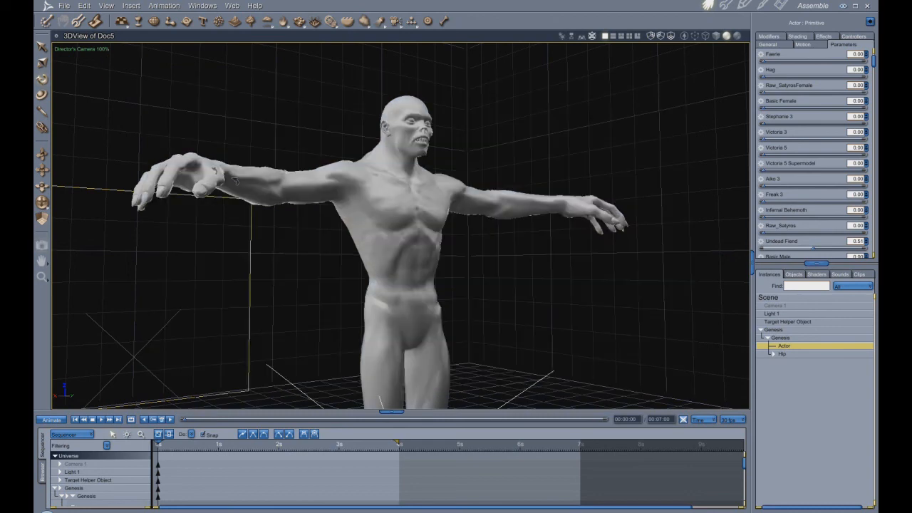
right_click(296, 189)
left_click(328, 201)
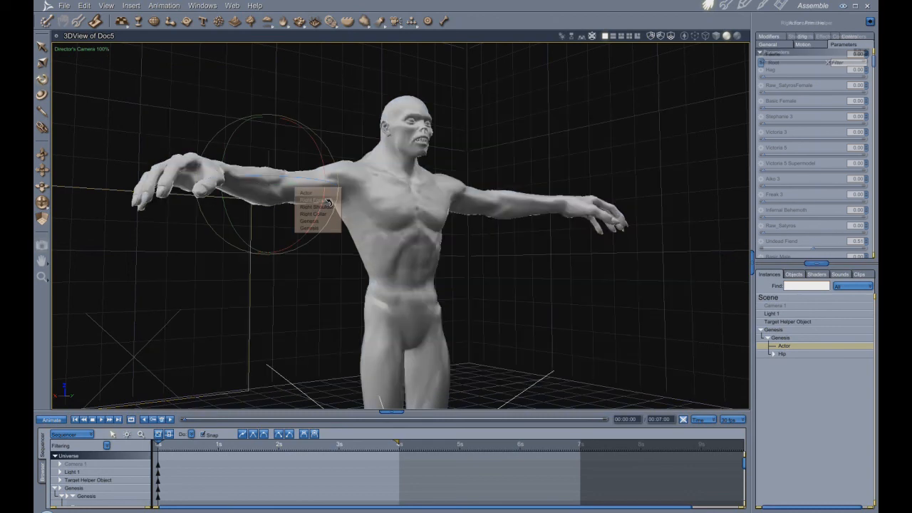
right_click(317, 198)
left_click(337, 206)
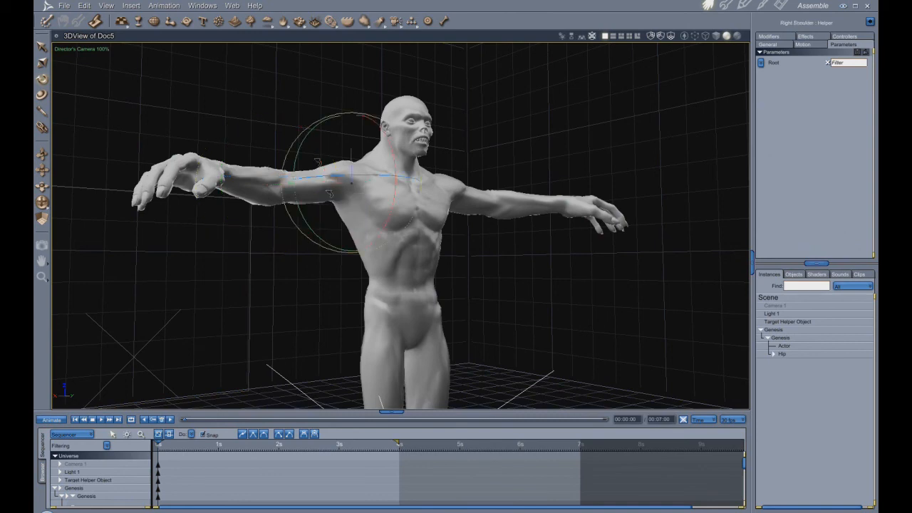
left_click_drag(326, 153, 336, 237)
- Rotate the figure's Left Shoulder so the left arm hangs down beside the body
right_click(479, 197)
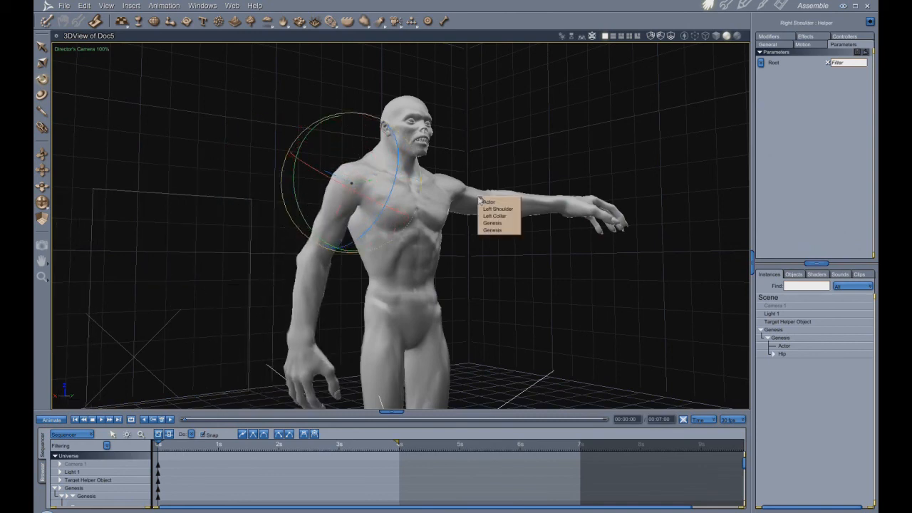
left_click(492, 205)
left_click_drag(407, 176, 486, 162)
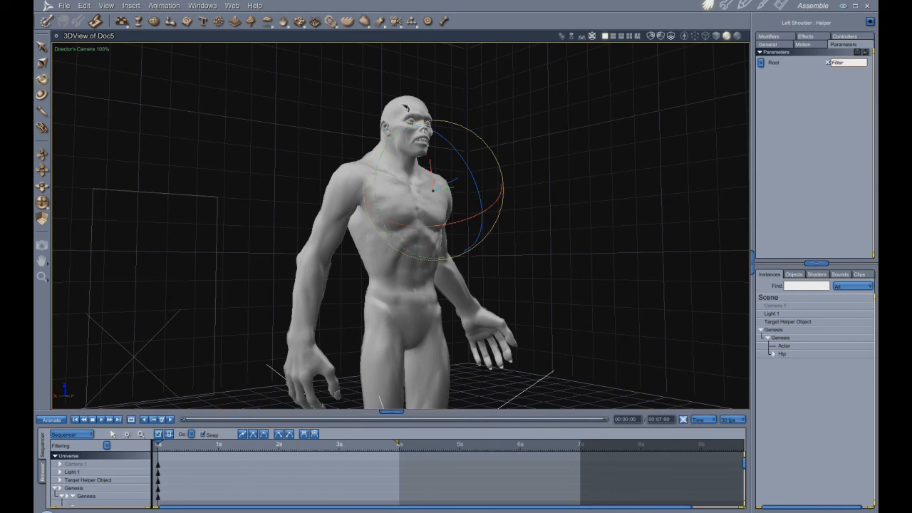
- Align Light 1 with the figure's head, using Align as the alignment and Hot Point as the reference
left_click(424, 122)
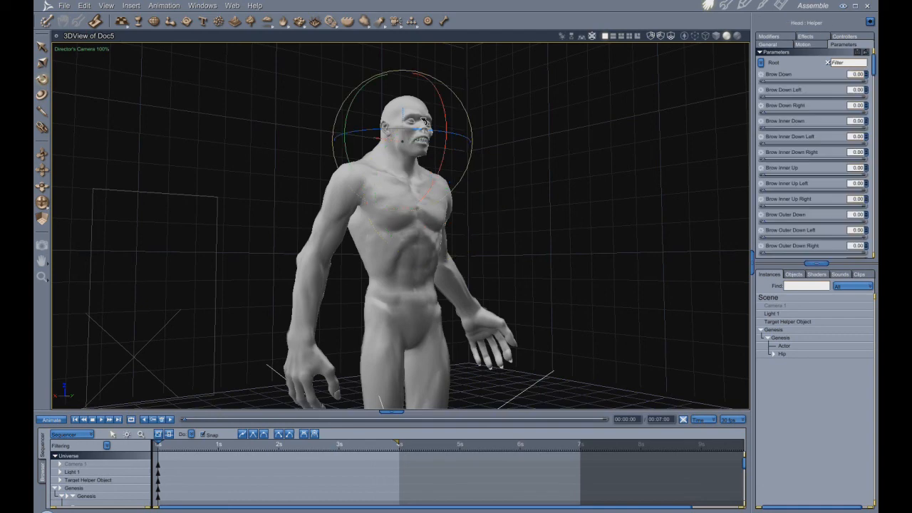
left_click(776, 314)
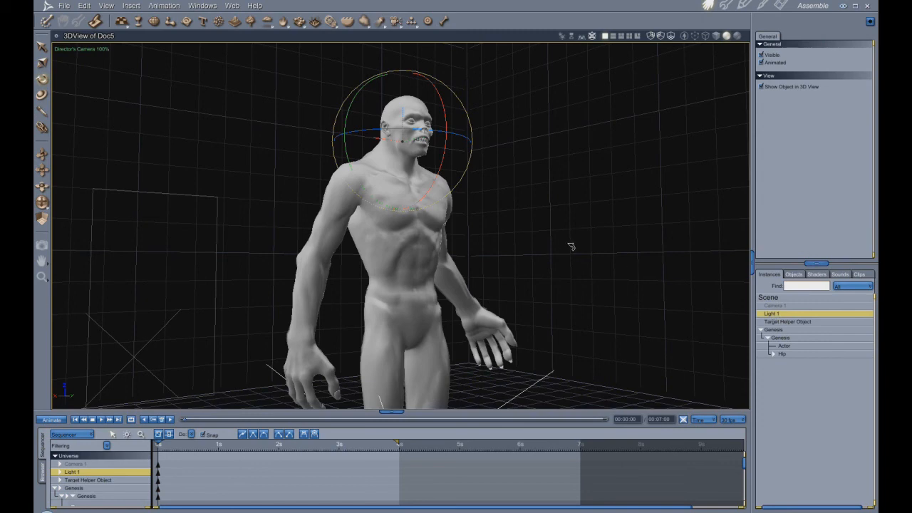
key("ctrl+k")
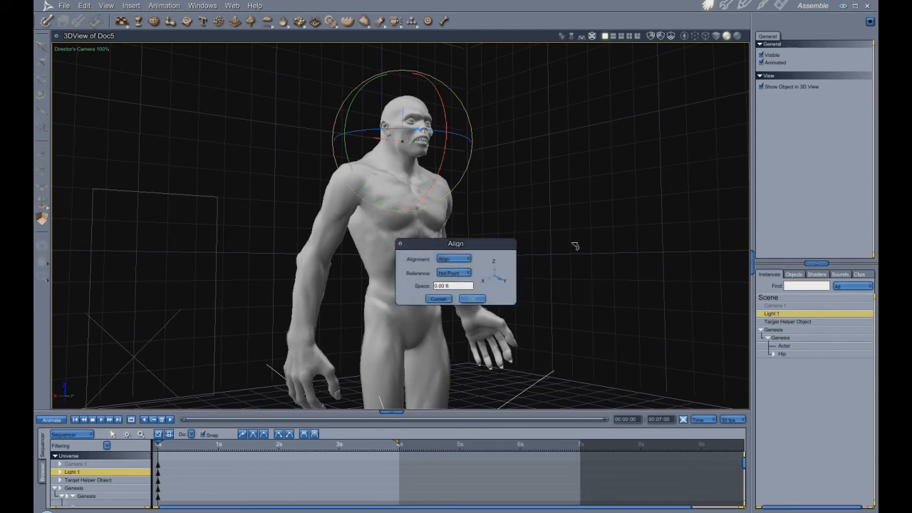
left_click_drag(464, 241, 586, 153)
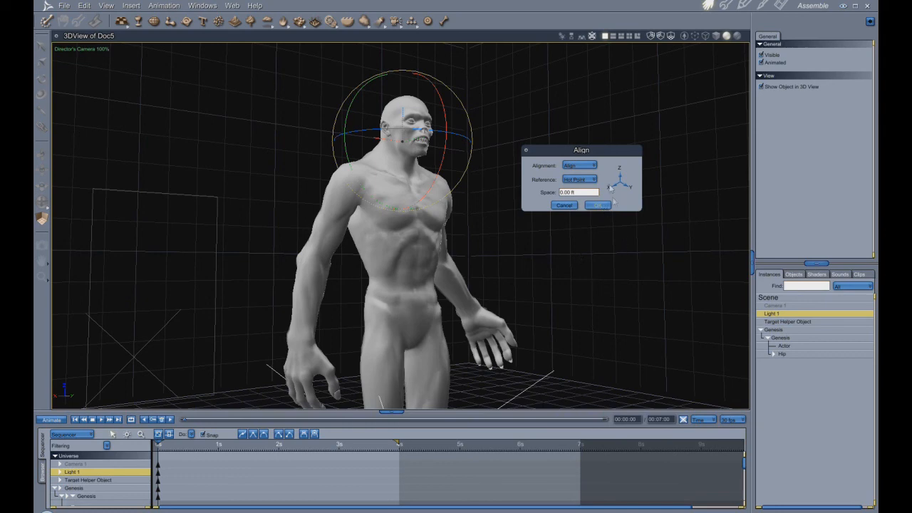
left_click(596, 166)
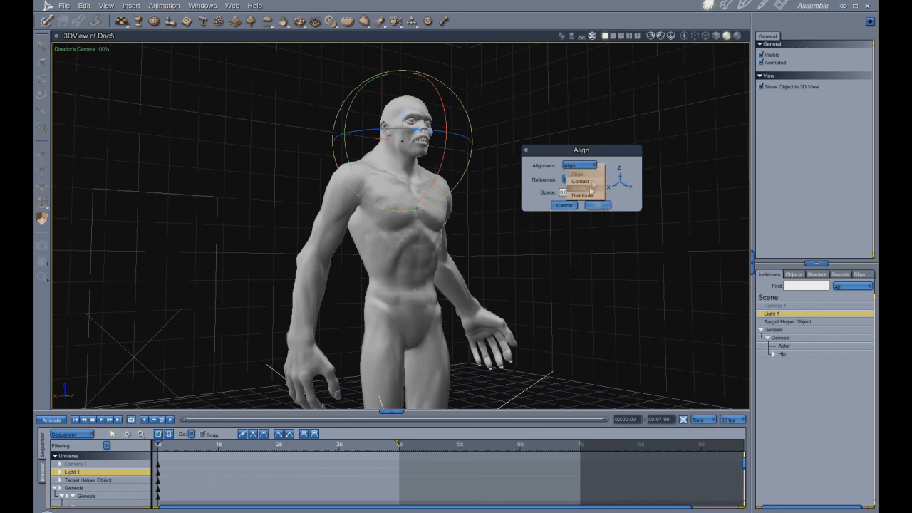
left_click(596, 169)
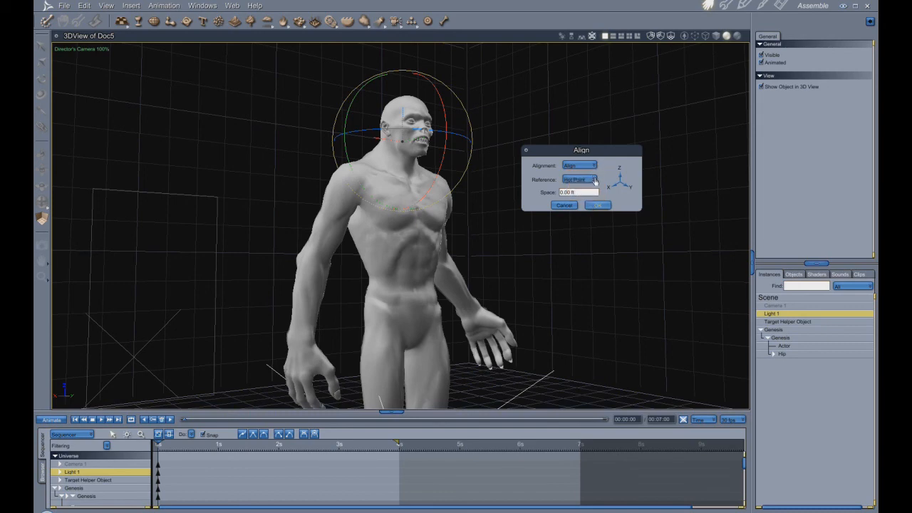
left_click(594, 180)
left_click(582, 188)
left_click(599, 206)
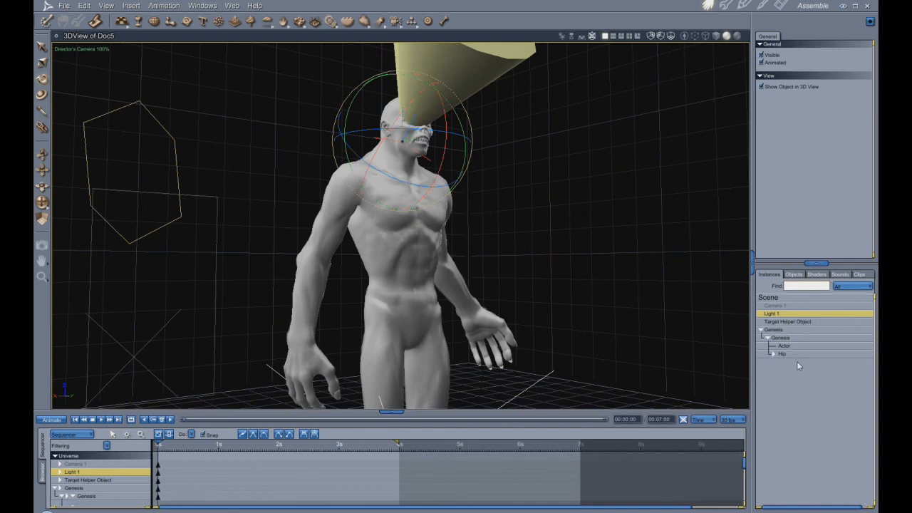
- Select only Light 1 and move it away from the head into the open space beside the figure's chest
left_click(791, 314)
left_click_drag(354, 134, 492, 155)
left_click_drag(584, 163, 492, 242)
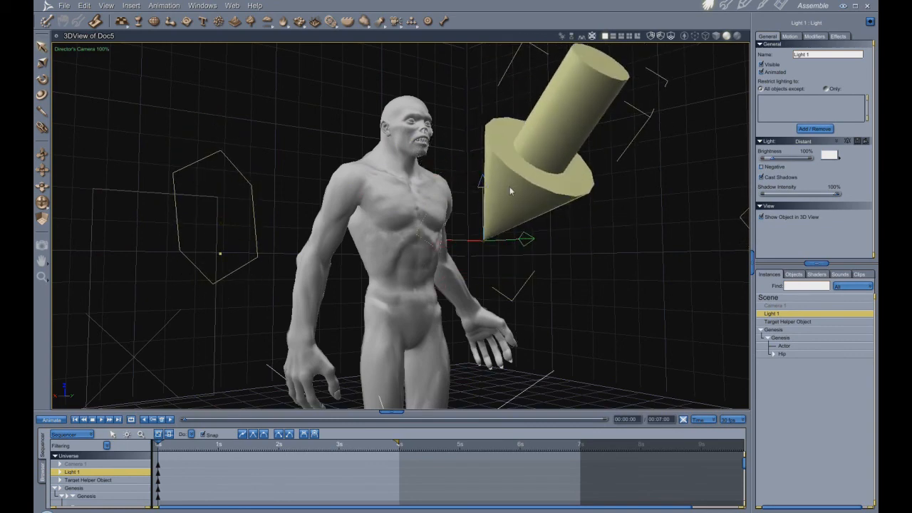
- Scale Light 1's arrow down to a small size next to the figure
left_click(44, 65)
left_click_drag(597, 200, 561, 187)
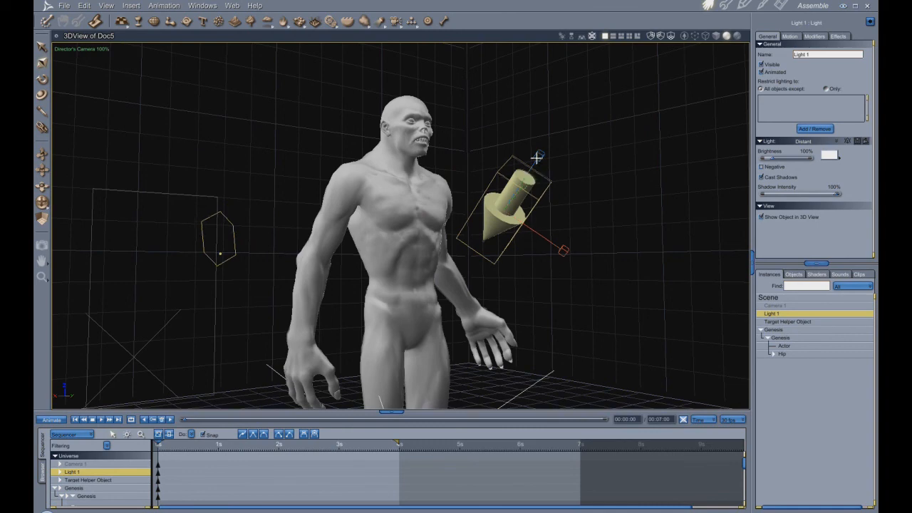
left_click_drag(537, 156, 534, 163)
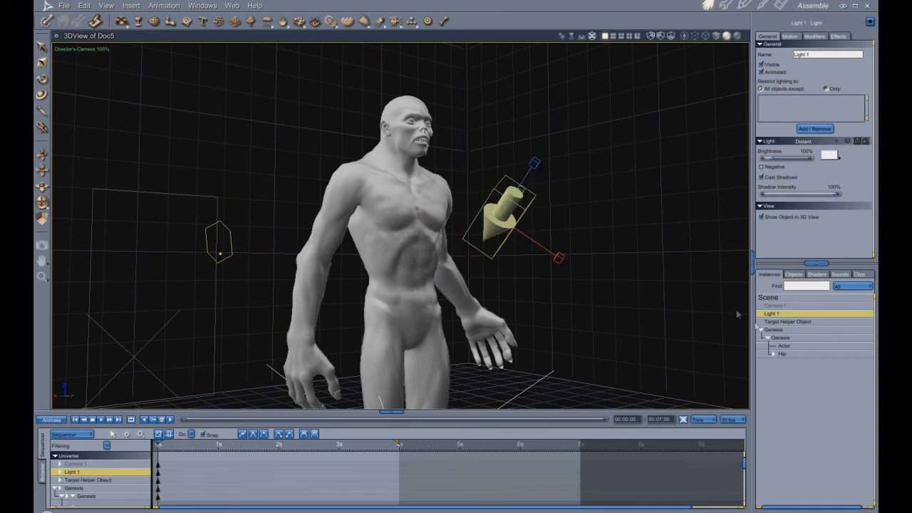
- Rotate Light 1 to aim toward the figure from the front and test-render the figure's upper body
left_click(41, 79)
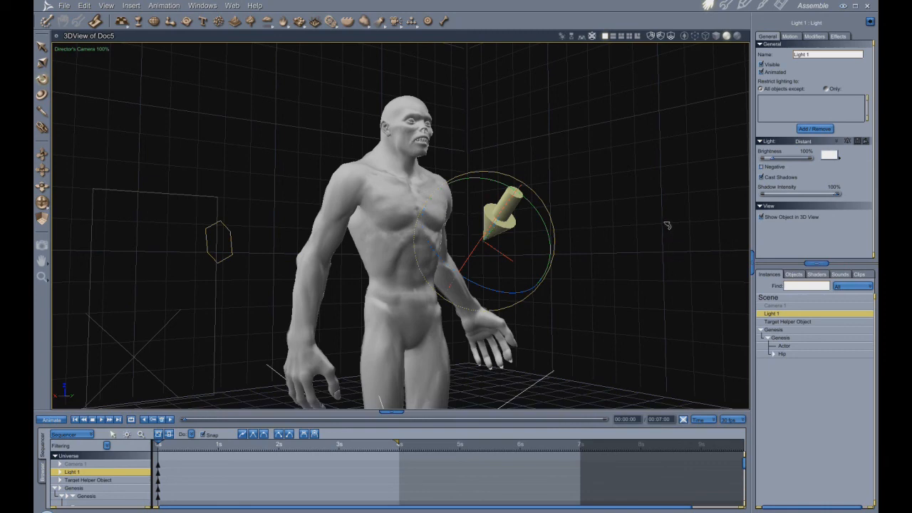
left_click_drag(536, 224, 492, 251)
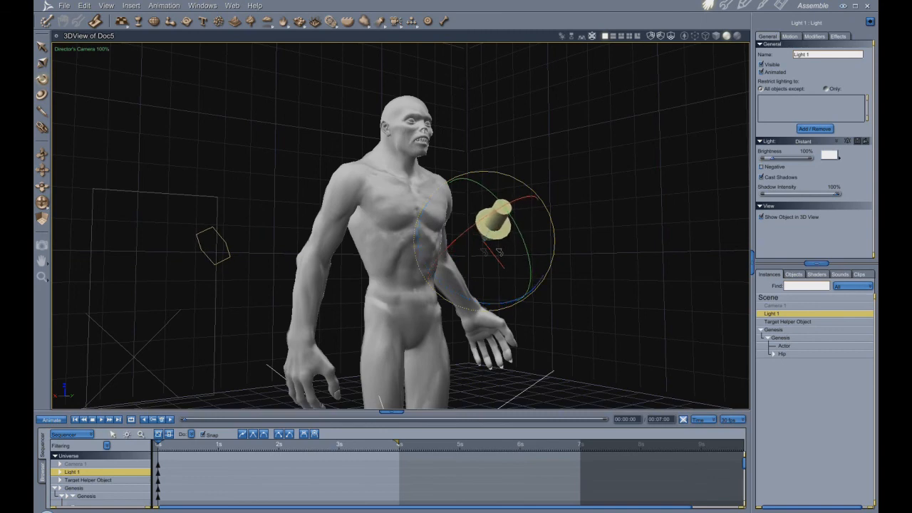
left_click(42, 246)
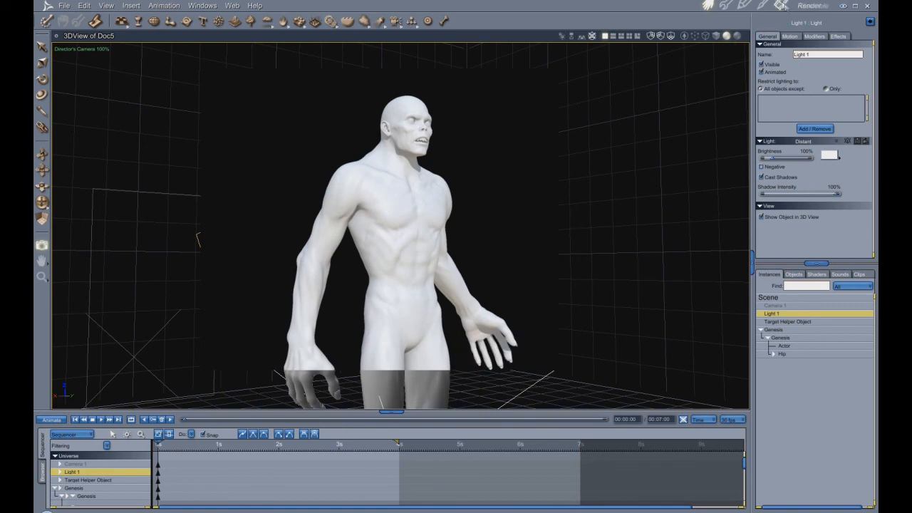
- Turn off Sky Light in the global illumination render settings and test-render the figure's upper body
left_click(781, 6)
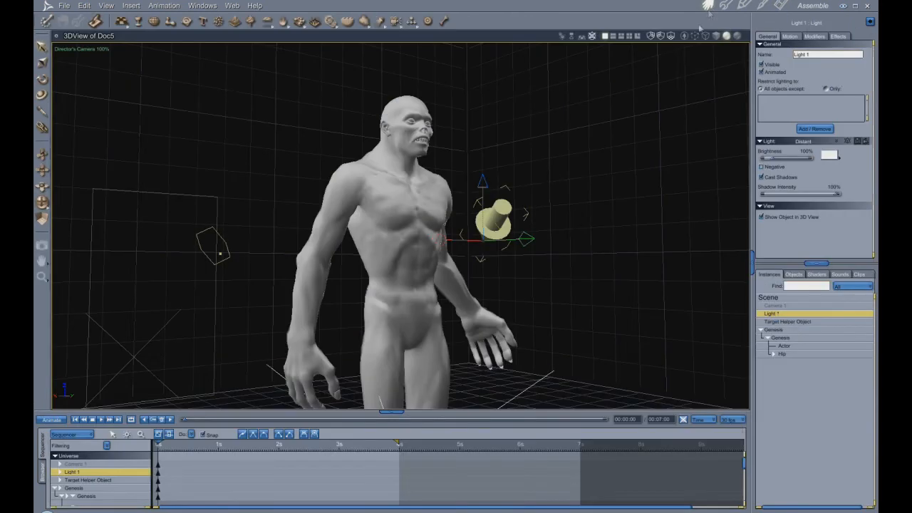
left_click(708, 6)
left_click(43, 245)
left_click_drag(529, 326, 550, 362)
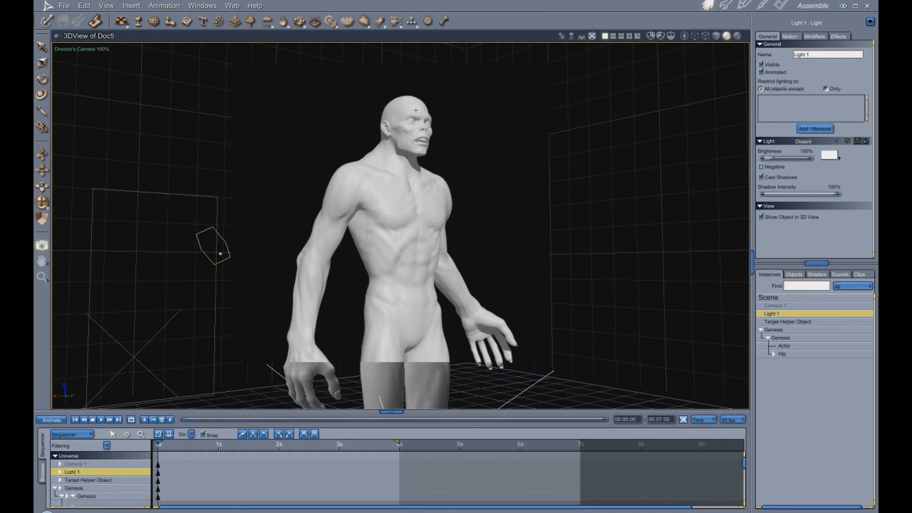
- Rotate Light 1 so its arrow points down toward the figure from above and beside the chest
left_click(42, 80)
left_click_drag(509, 247, 531, 240)
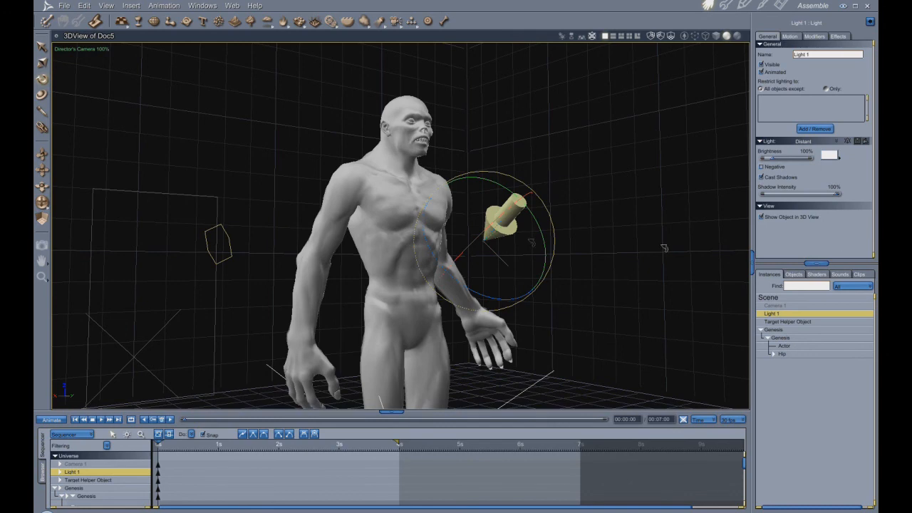
- Reduce Light 1's brightness to 60% and test-render the figure's upper body
left_click(840, 195)
left_click_drag(776, 159, 773, 160)
left_click(42, 245)
left_click_drag(218, 61, 591, 375)
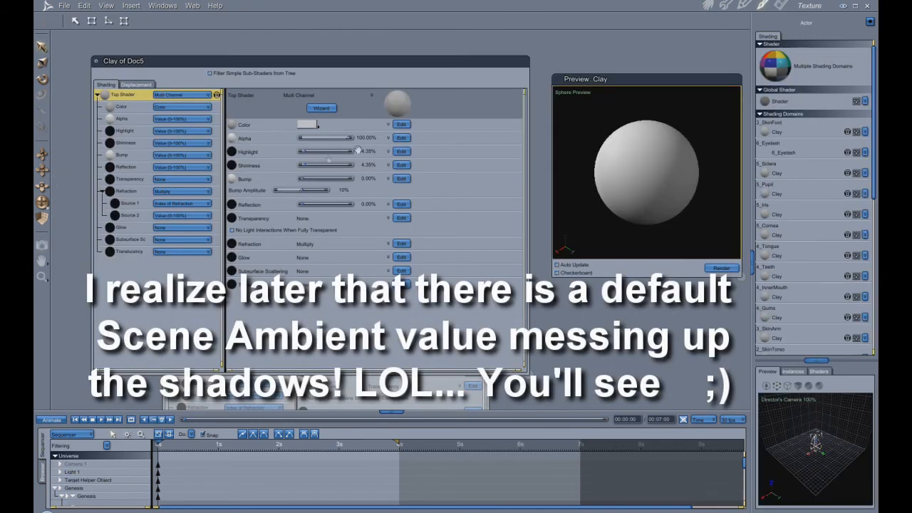
- Darken the Clay shader's color to a grey with 57.89% lightness and test-render the figure
left_click(314, 126)
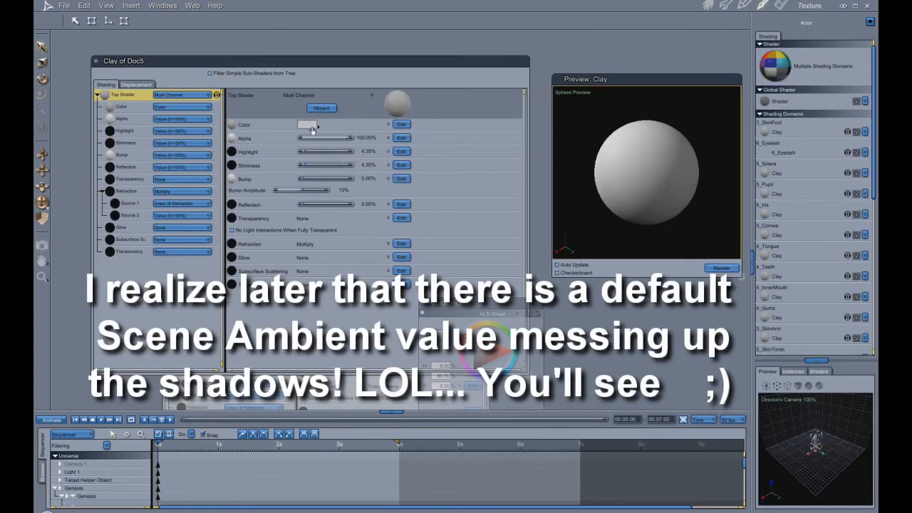
left_click_drag(476, 352, 474, 350)
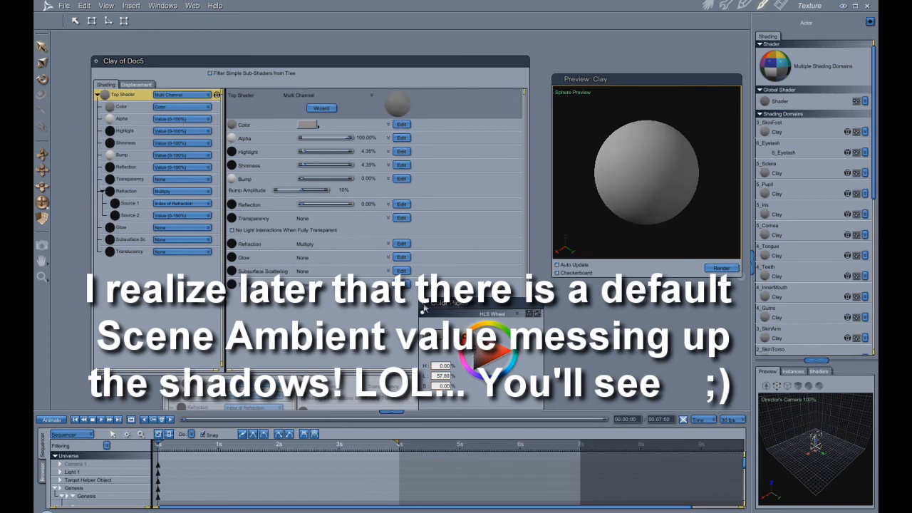
left_click(423, 310)
left_click(707, 7)
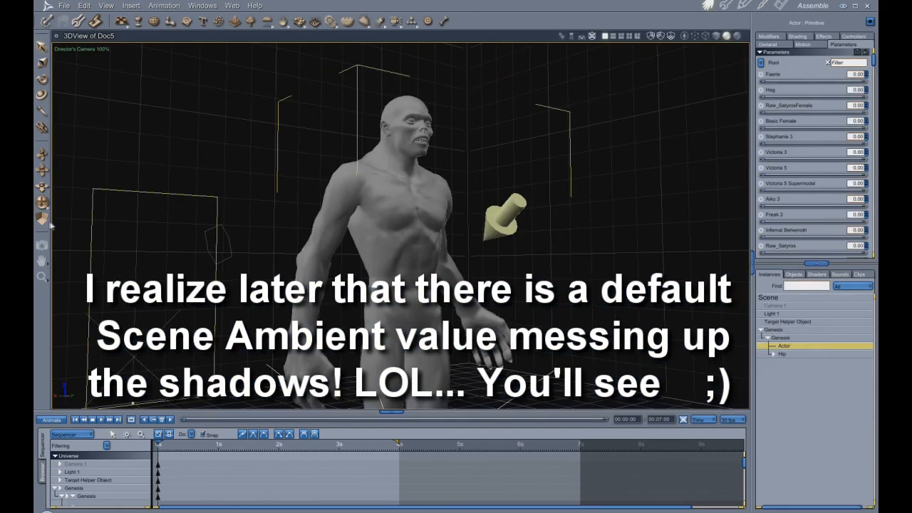
left_click_drag(205, 86, 577, 379)
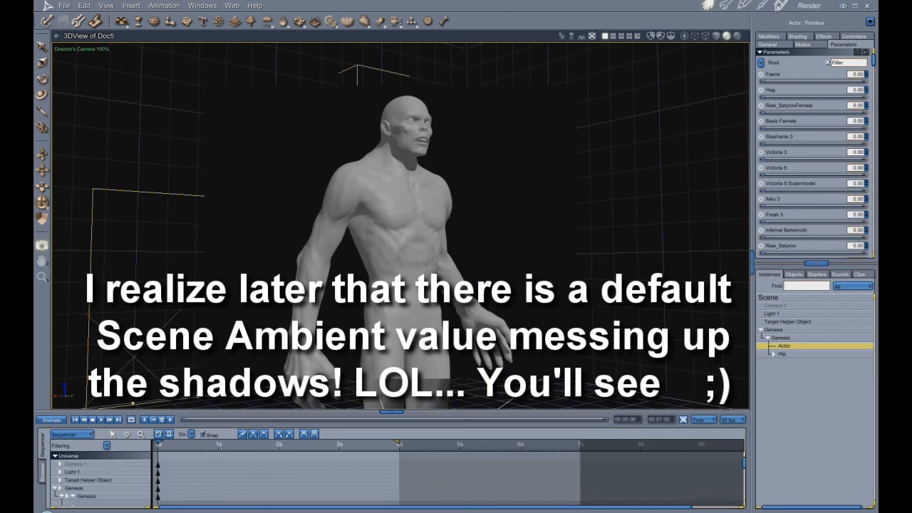
- Undo the Clay color darkening and Light 1's brightness reduction, and return to the assembled scene
left_click(781, 5)
left_click(763, 5)
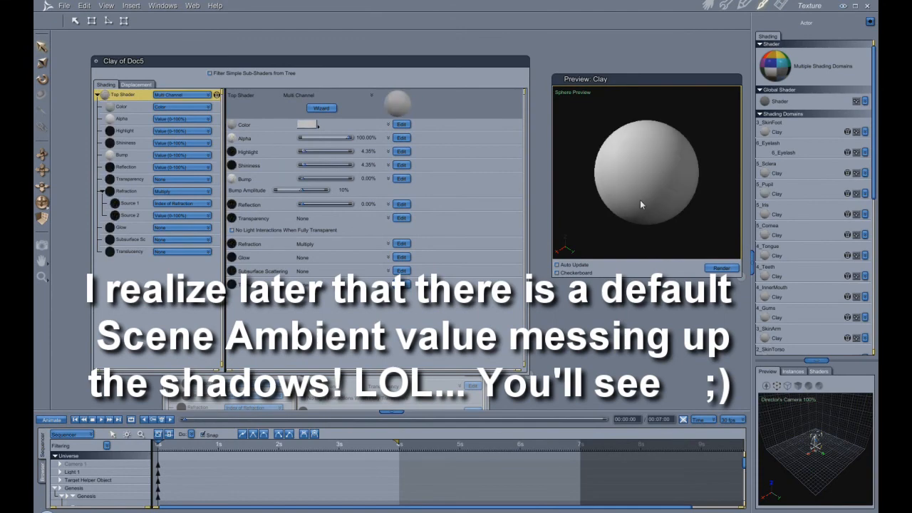
left_click(704, 7)
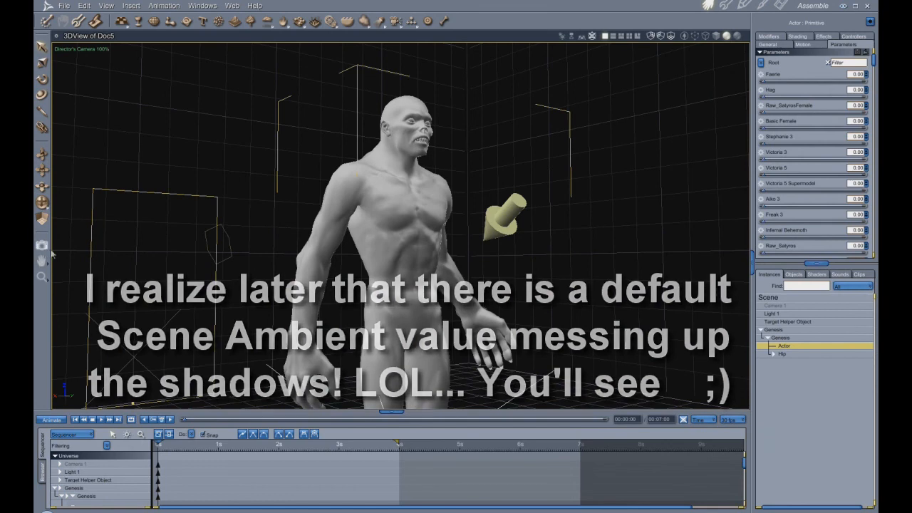
- Set the scene's Background and Backdrop to None and test-render the figure
left_click(509, 227)
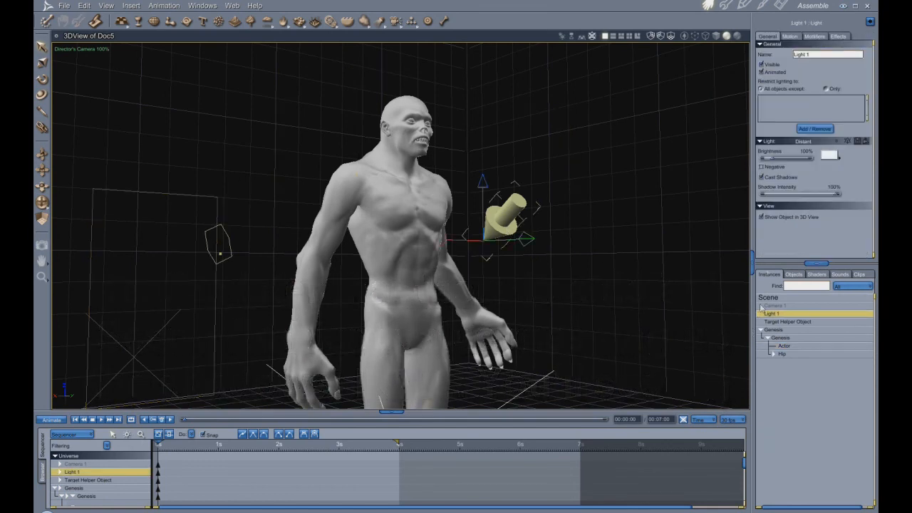
left_click(770, 298)
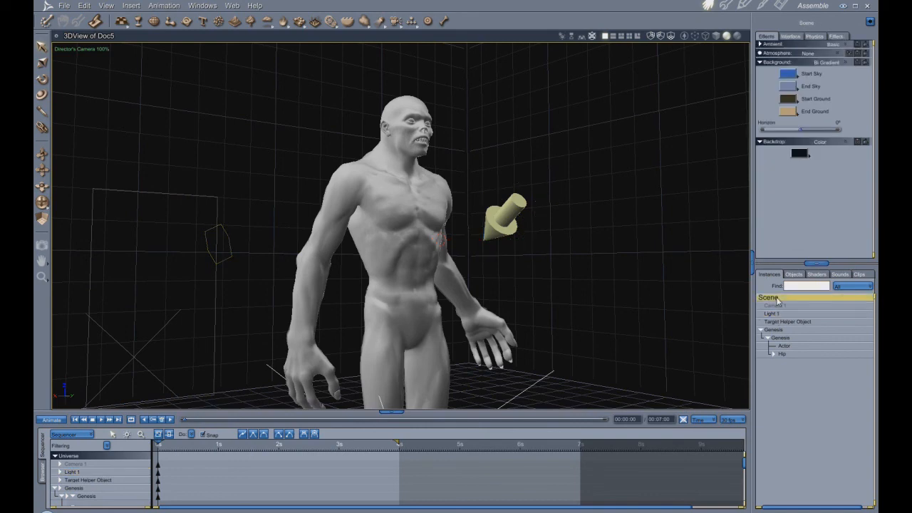
left_click(842, 63)
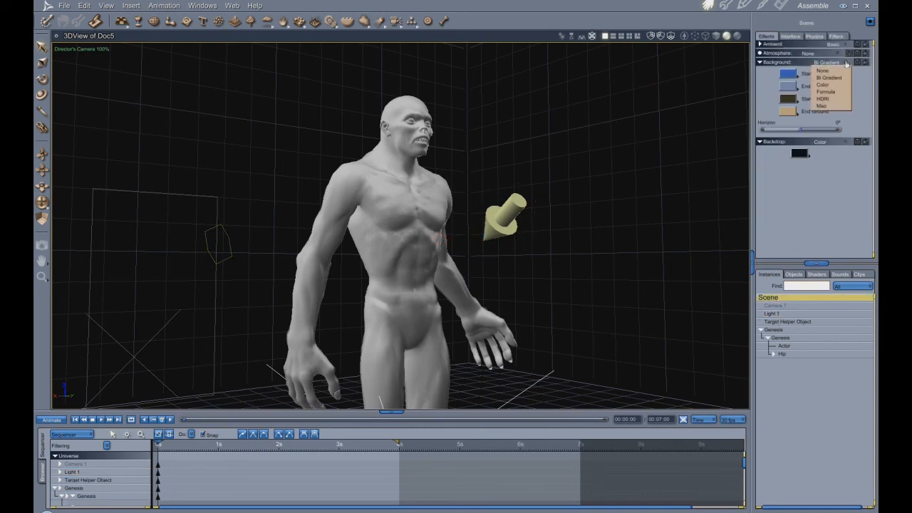
left_click(824, 70)
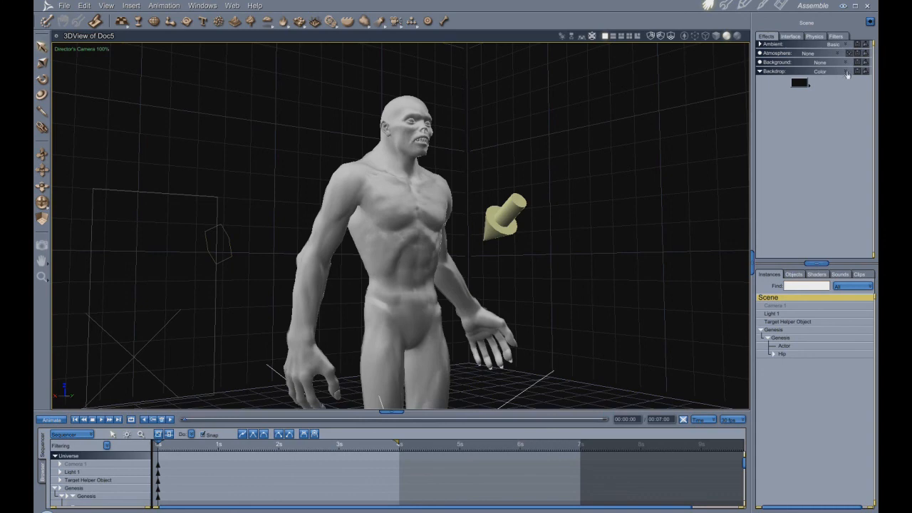
left_click(846, 73)
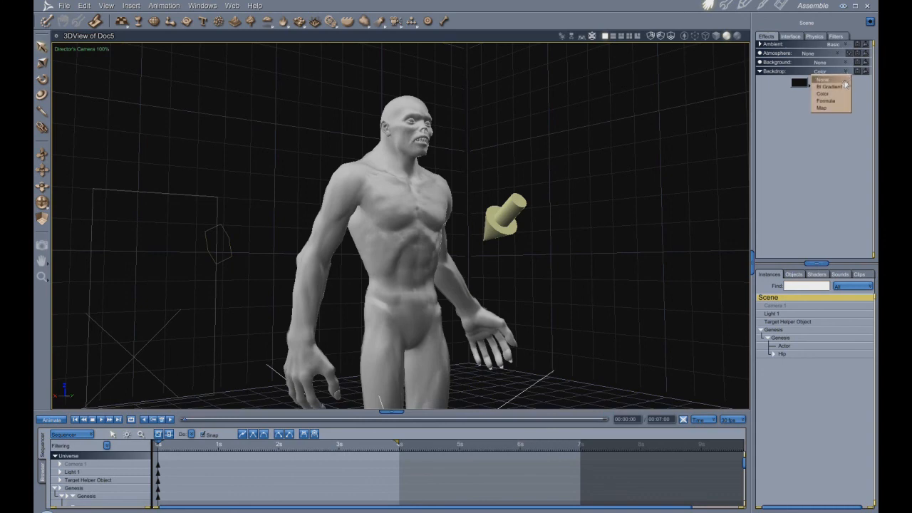
left_click(844, 81)
left_click(42, 245)
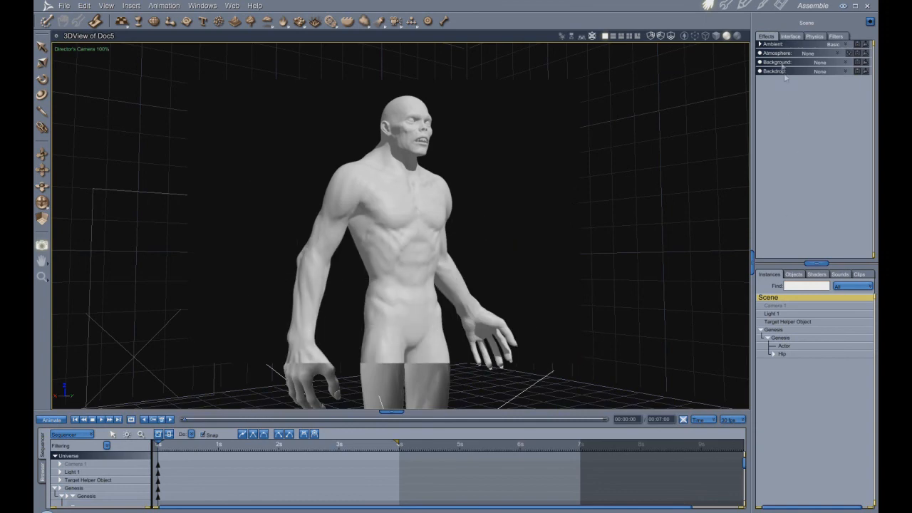
- Set the scene's Ambient brightness to 0 after trying a high value, and test-render the figure's upper body
left_click(760, 44)
left_click_drag(814, 55, 792, 56)
type("0")
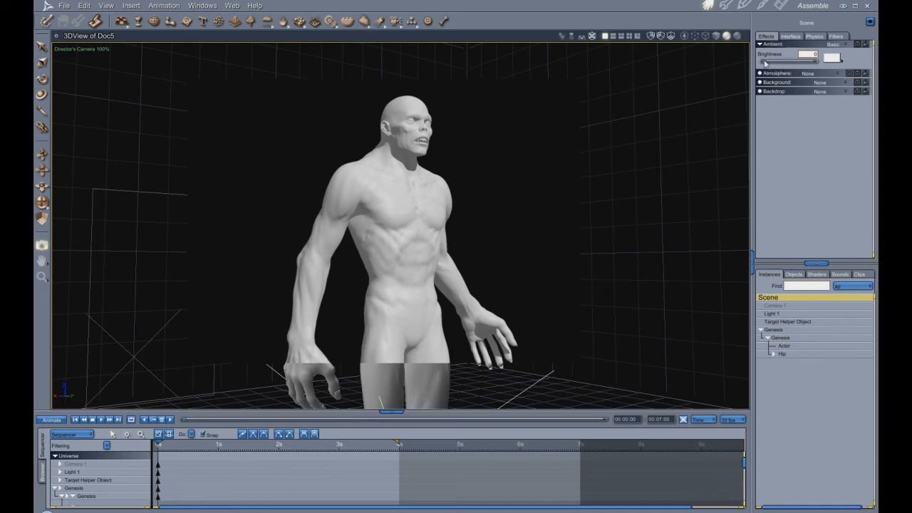
left_click_drag(772, 63, 818, 63)
left_click_drag(820, 77, 824, 66)
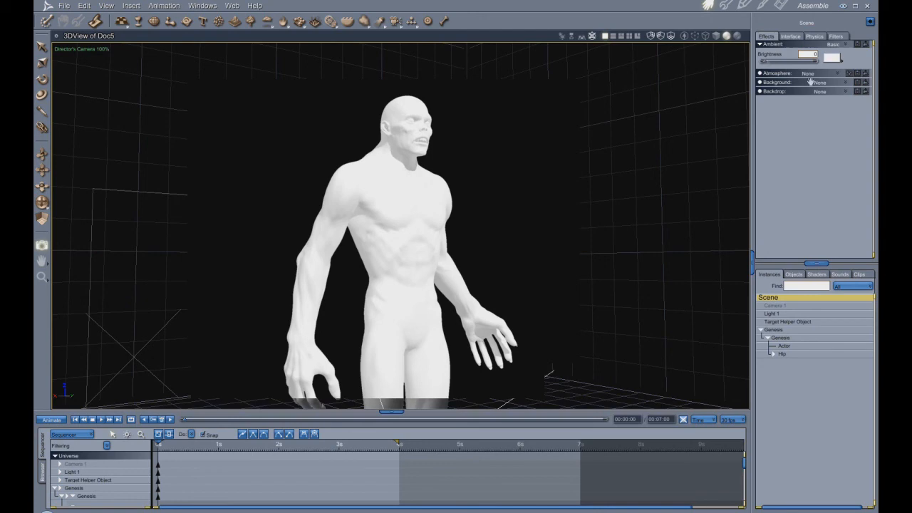
left_click(760, 44)
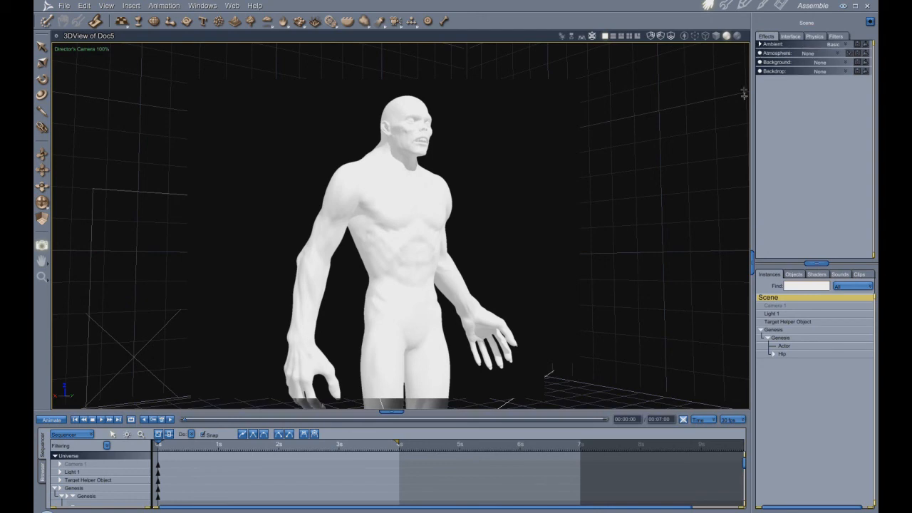
left_click_drag(186, 65, 584, 381)
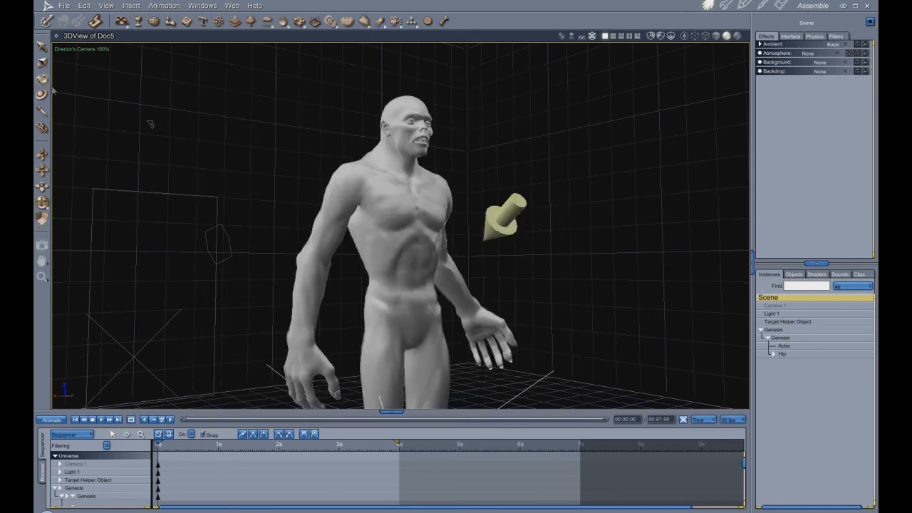
- Rotate Light 1 to strike the figure more from the side, checking its shadows with a test render
left_click(511, 224)
mouse_move(516, 225)
left_mouse_down()
mouse_move(528, 208)
mouse_move(533, 225)
left_mouse_up()
left_click(42, 244)
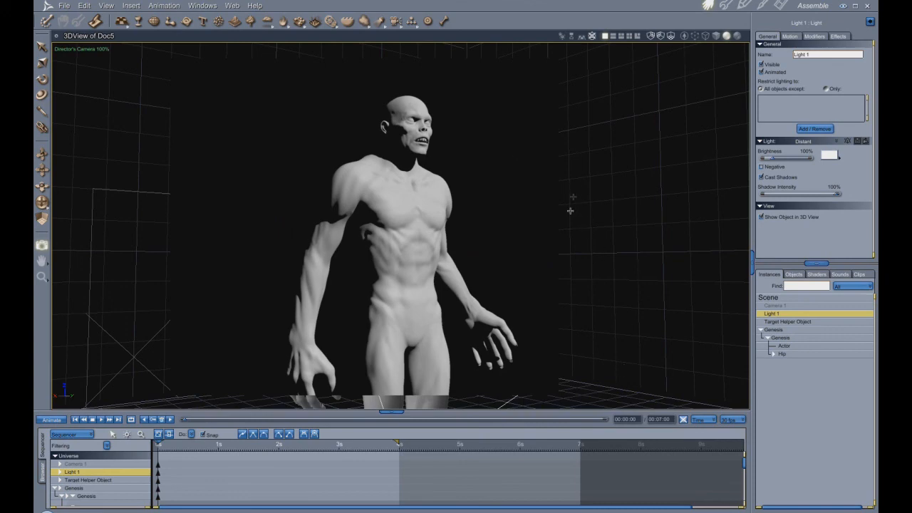
left_click(43, 80)
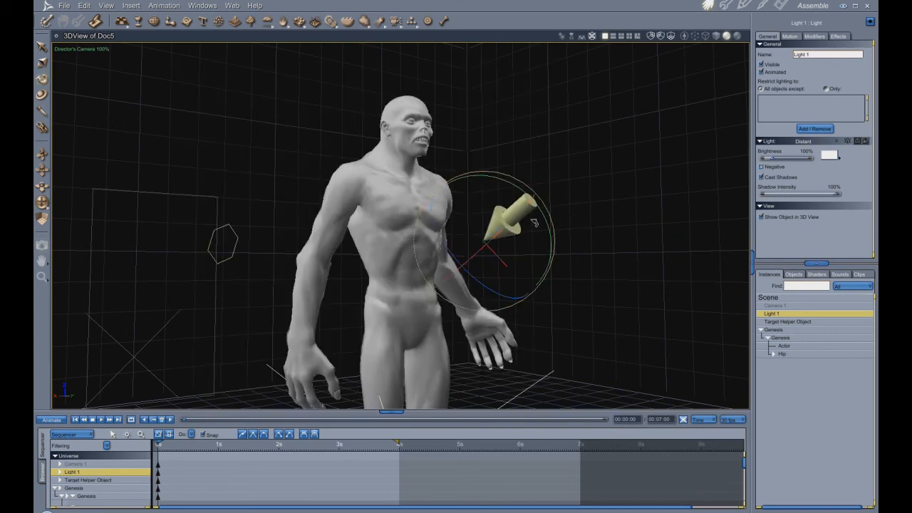
left_click_drag(536, 227, 527, 218)
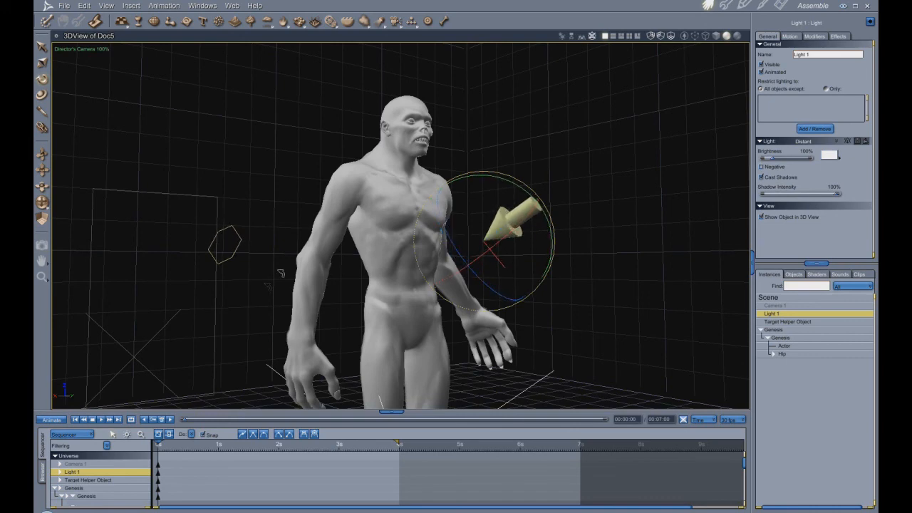
- Switch to the Camera 1 view, reframe the figure from the head down to the thighs and render the scene
left_click(76, 50)
left_click(80, 59)
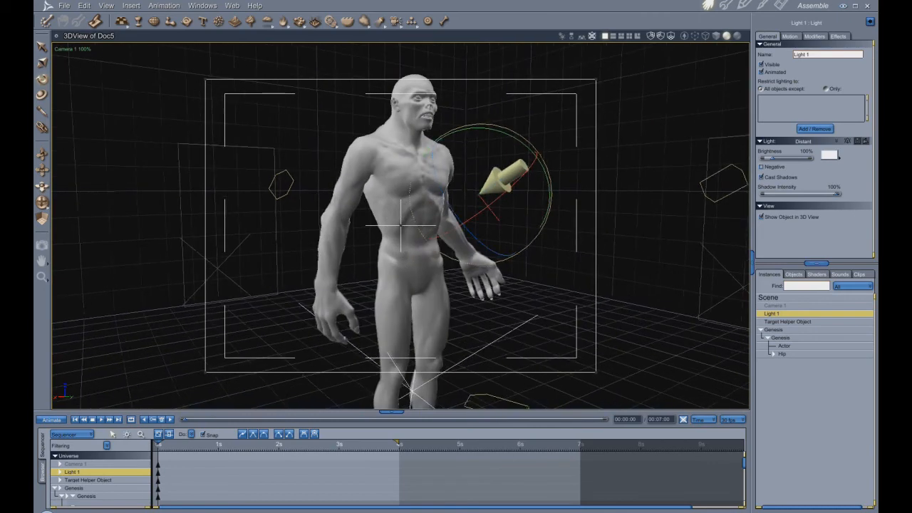
mouse_move(43, 202)
left_mouse_down()
mouse_move(43, 192)
mouse_move(50, 207)
mouse_move(43, 200)
left_mouse_up()
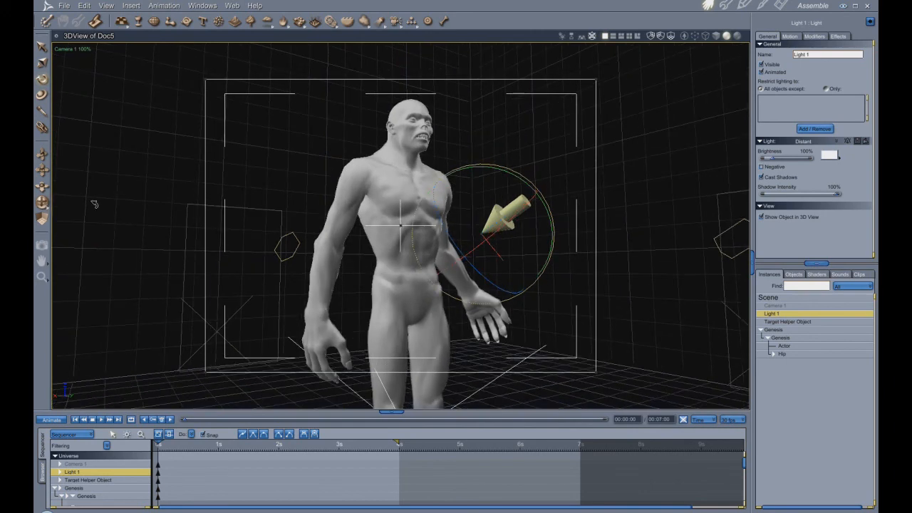
key("ctrl+r")
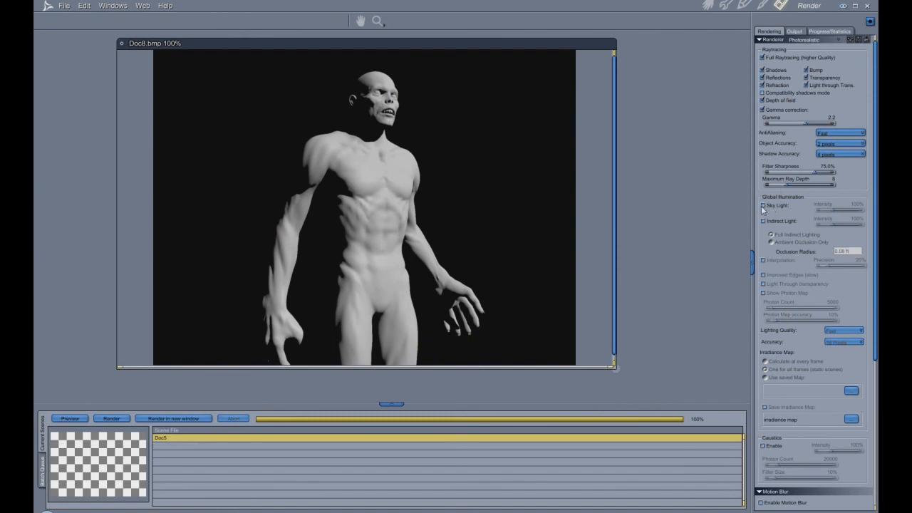
- Enable Sky Light, render the scene in a new window and place the two renders side by side
left_click(763, 206)
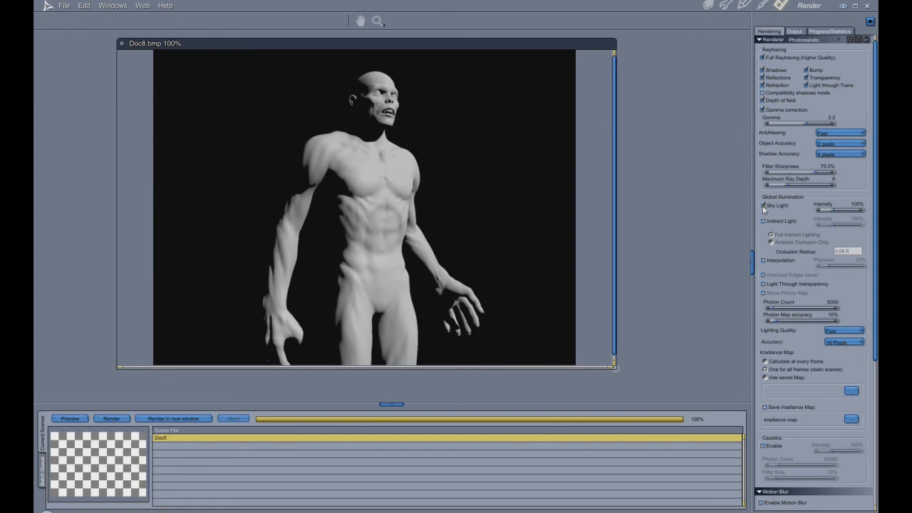
left_click(165, 420)
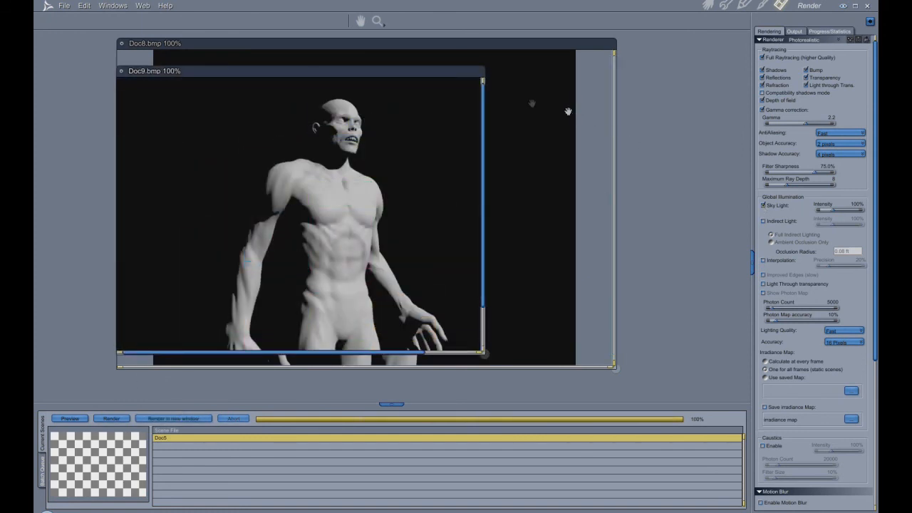
left_click_drag(342, 75, 596, 58)
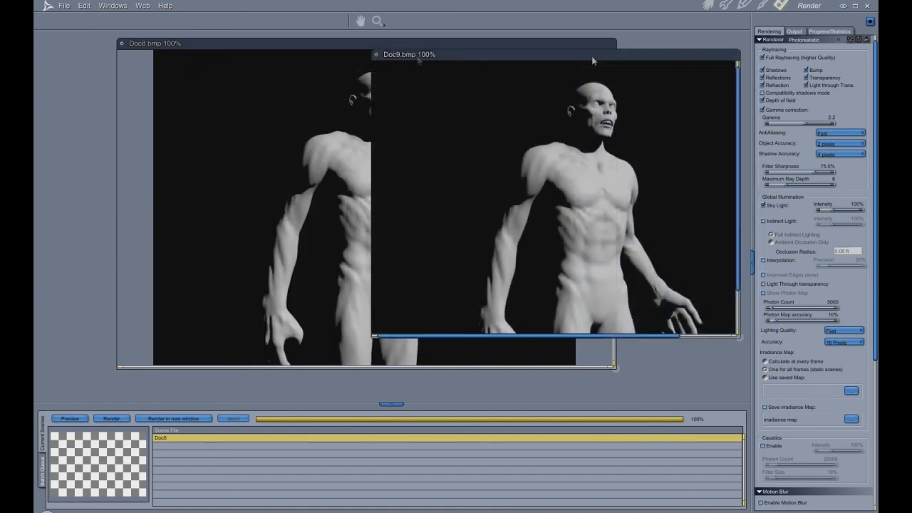
left_click_drag(323, 45, 141, 41)
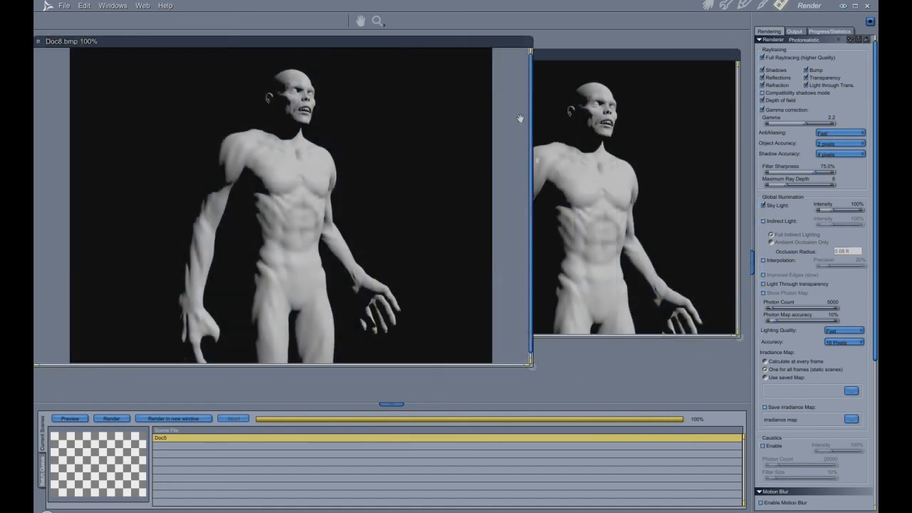
- Set the scene's Background to Bi Gradient and return to the render settings
left_click(708, 5)
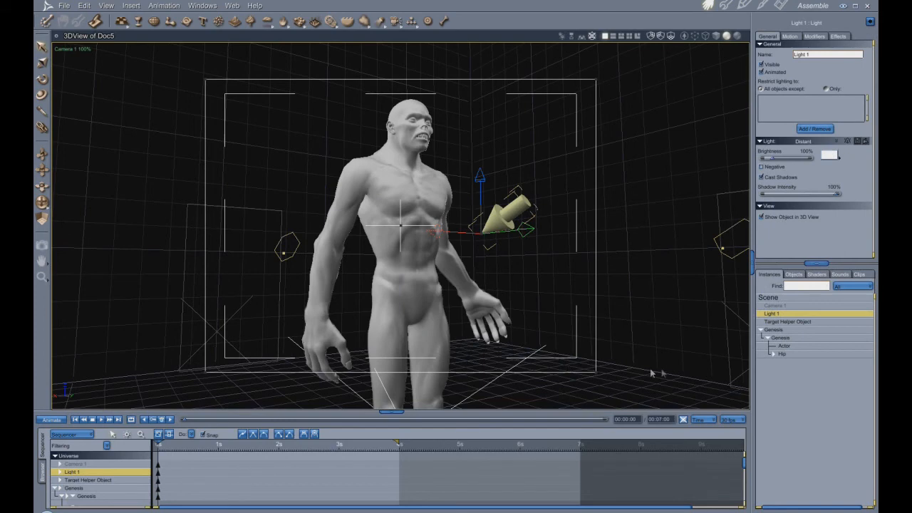
left_click(781, 298)
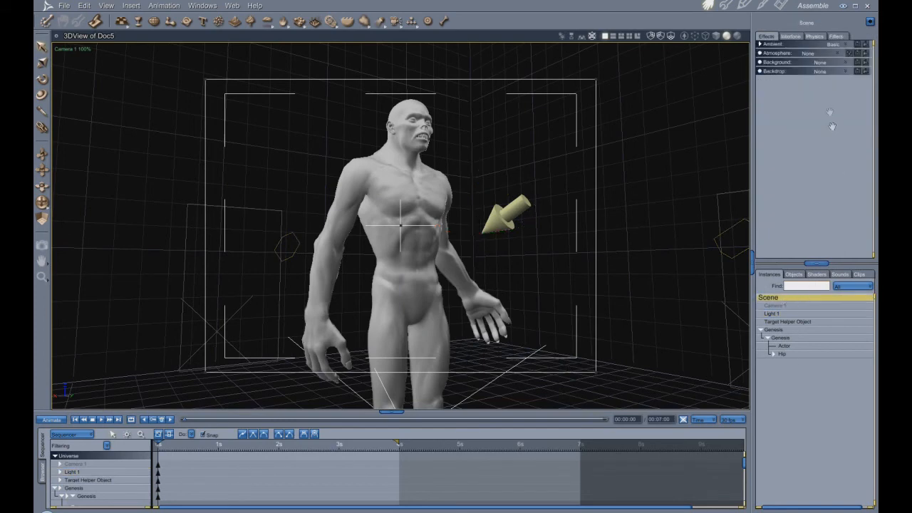
left_click(843, 64)
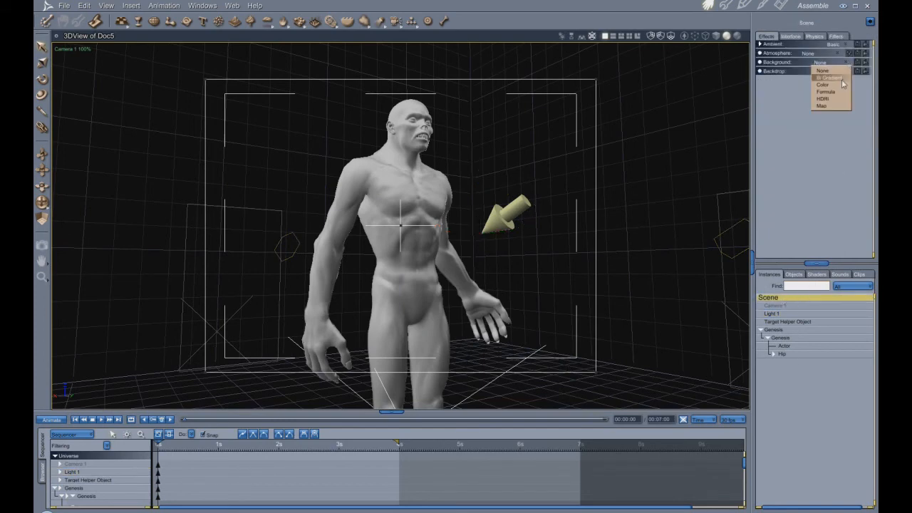
left_click(844, 78)
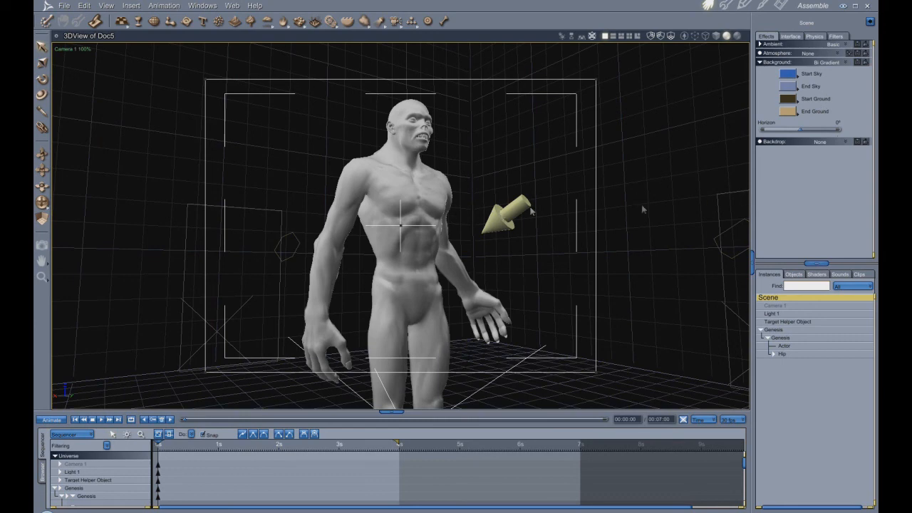
left_click(782, 6)
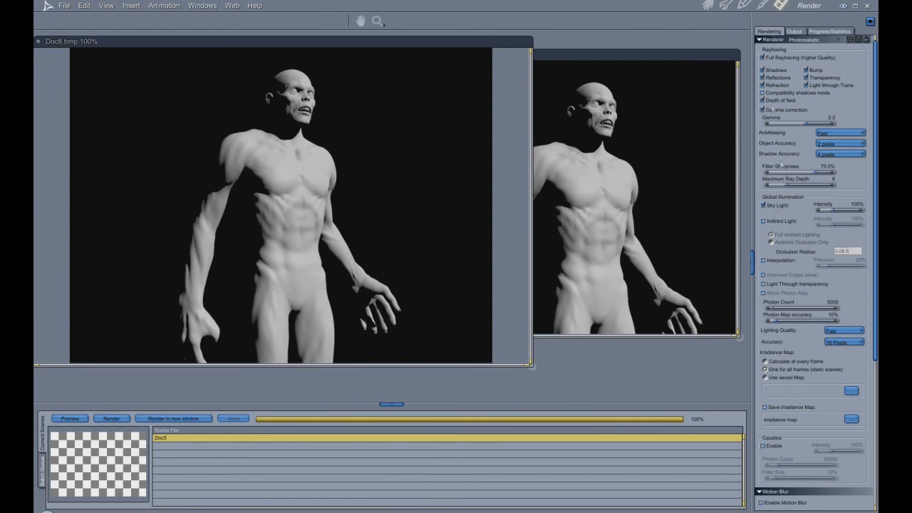
- Set the scene's Backdrop to Color, test-rendering the figure area before and after the change
left_click(708, 6)
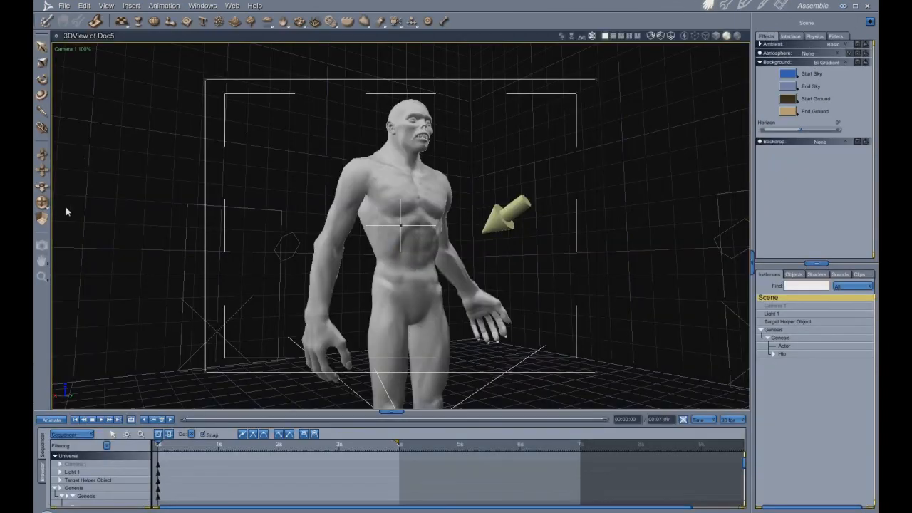
left_click_drag(202, 77, 598, 373)
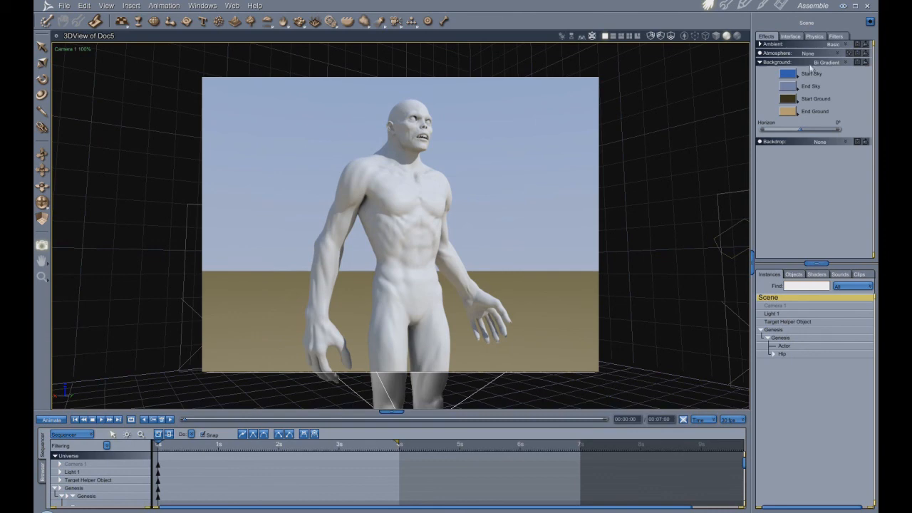
left_click(846, 143)
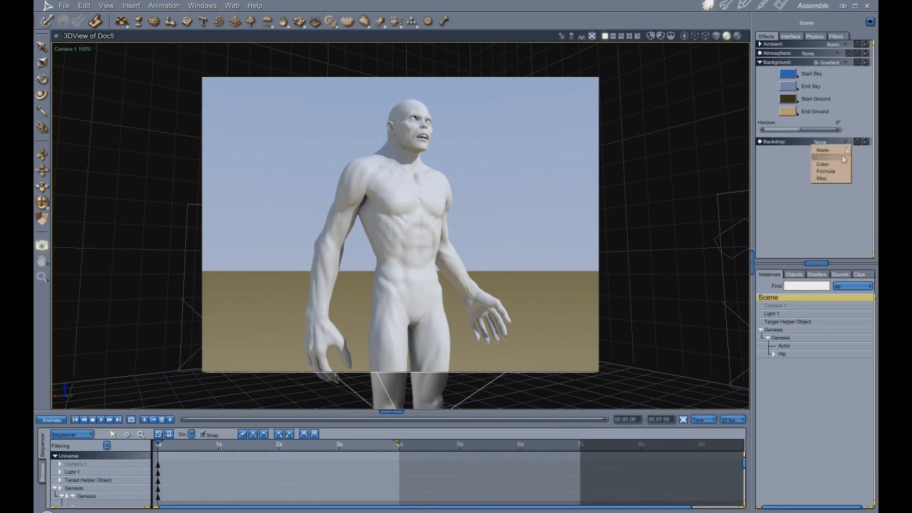
left_click(824, 163)
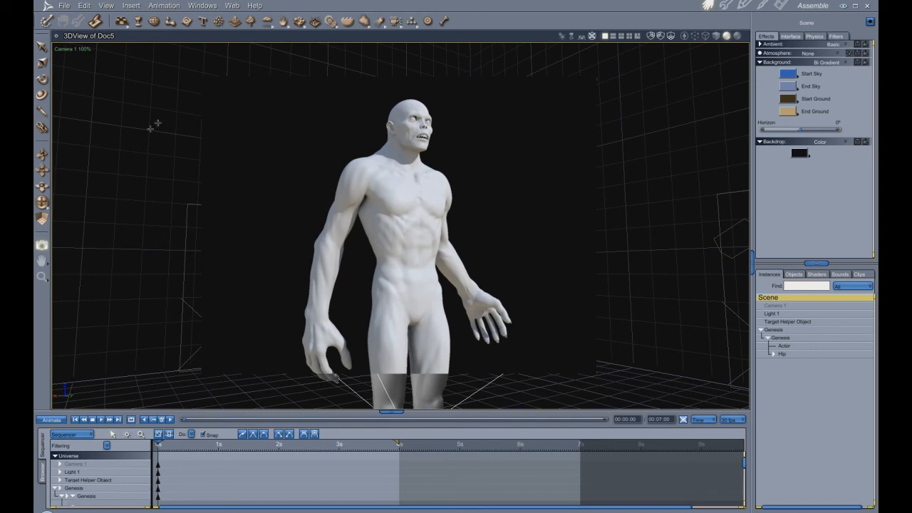
mouse_move(221, 91)
left_mouse_down()
mouse_move(299, 250)
mouse_move(550, 354)
mouse_move(557, 378)
left_mouse_up()
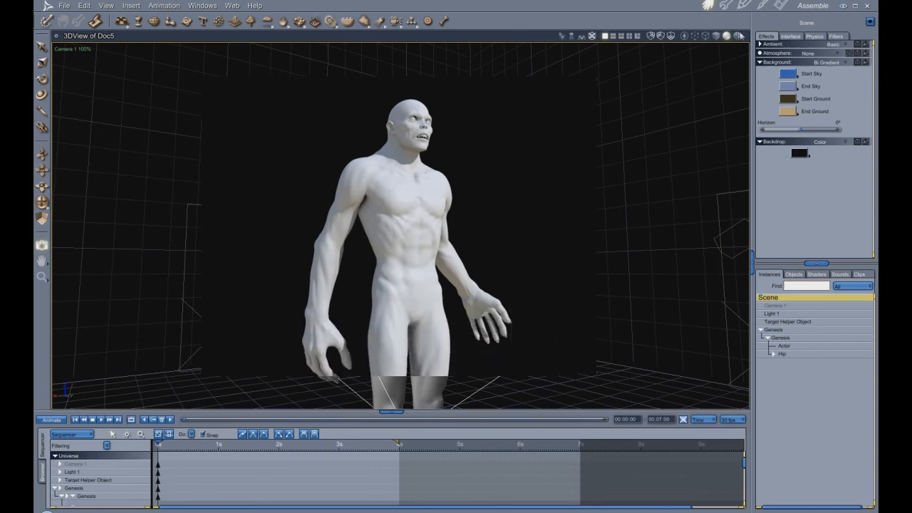
- Examine the full figure and the distant light's direction from several angles in the Director's Camera view
left_click(781, 5)
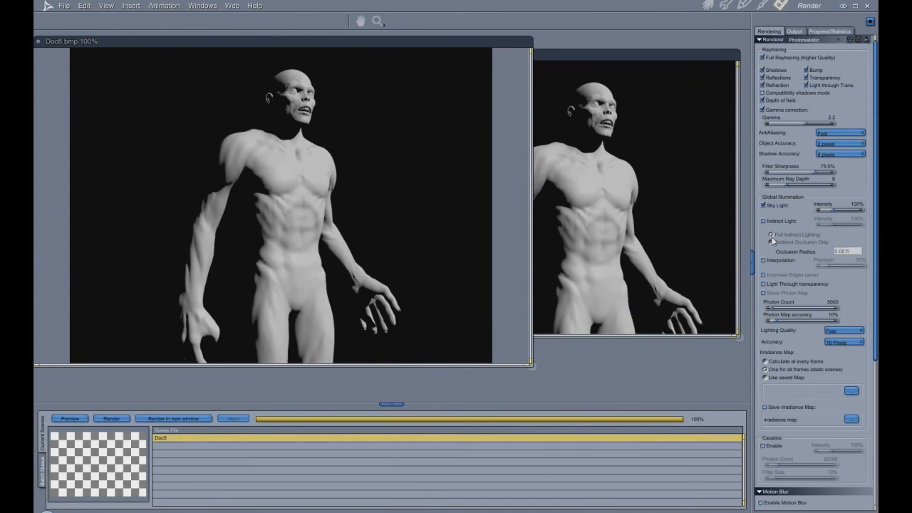
left_click(707, 6)
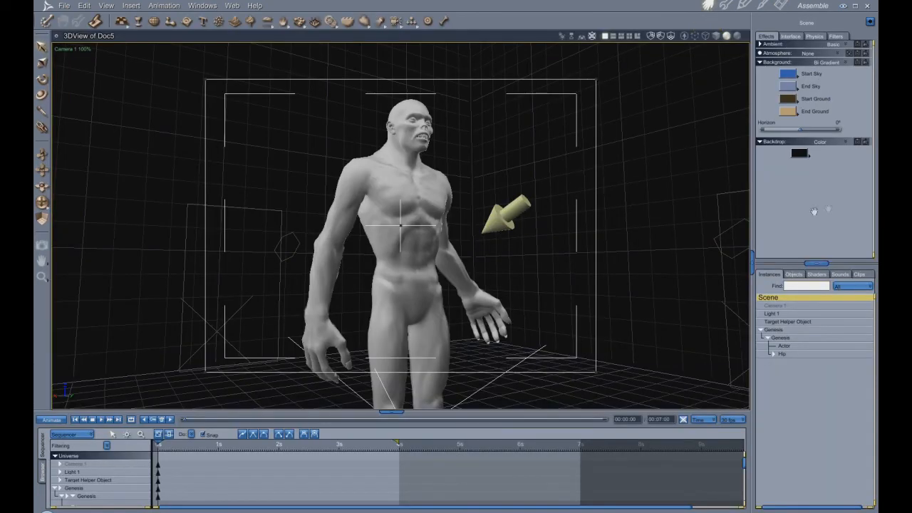
left_click_drag(42, 202, 87, 208)
middle_click_drag(434, 237, 374, 258)
mouse_move(477, 229)
middle_mouse_down()
mouse_move(460, 229)
mouse_move(478, 244)
mouse_move(476, 228)
middle_mouse_up()
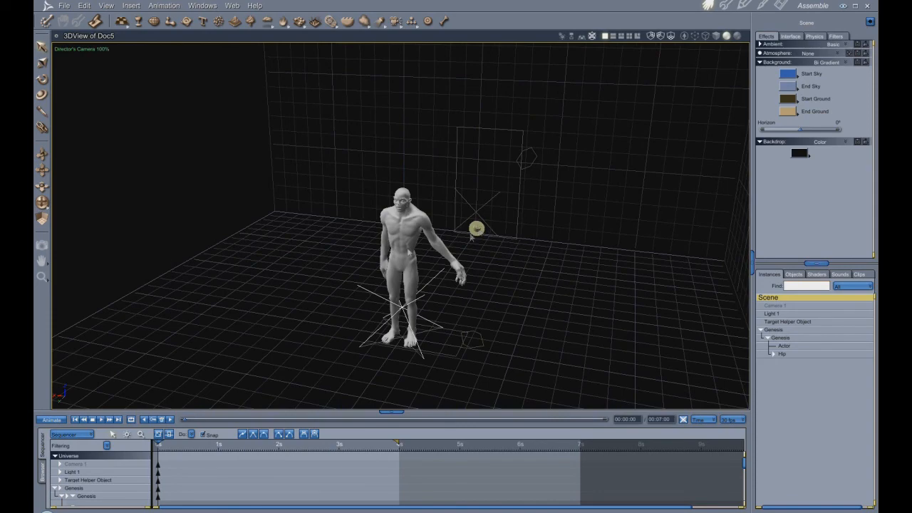
left_click_drag(44, 205, 45, 205)
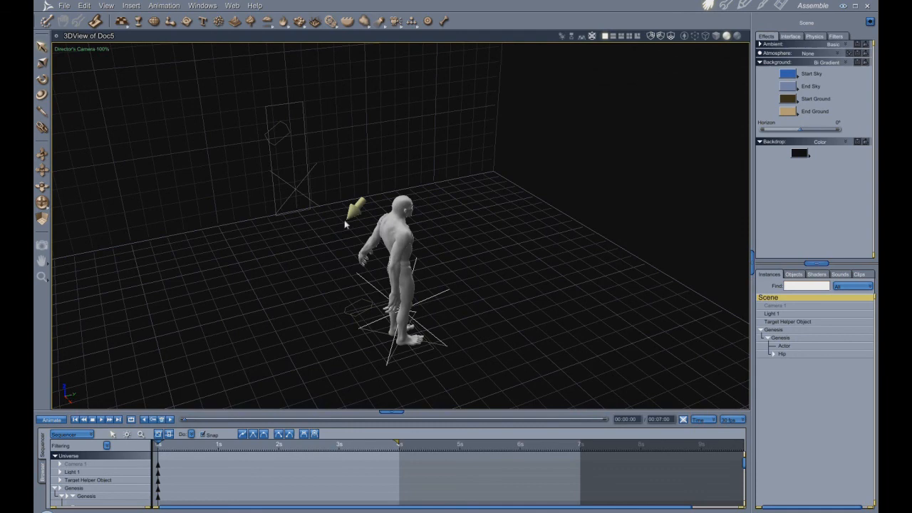
left_click_drag(43, 204, 45, 205)
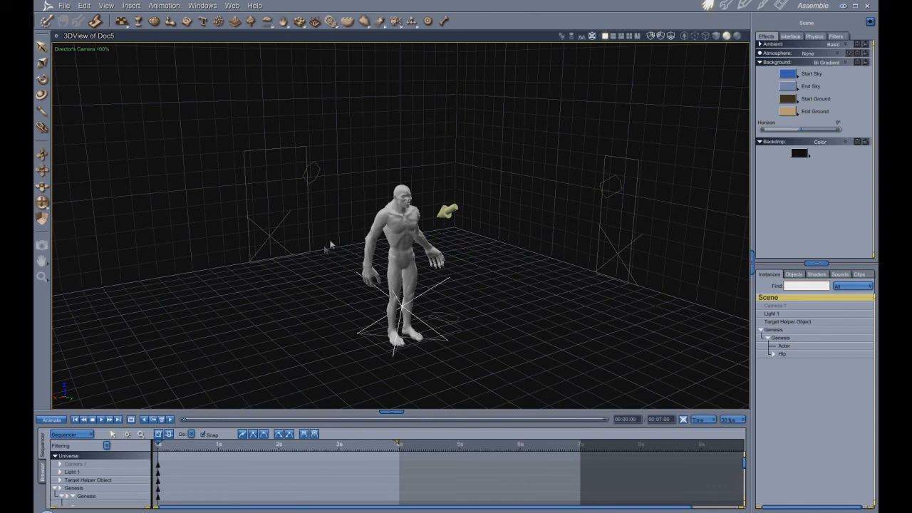
left_click_drag(43, 206, 43, 211)
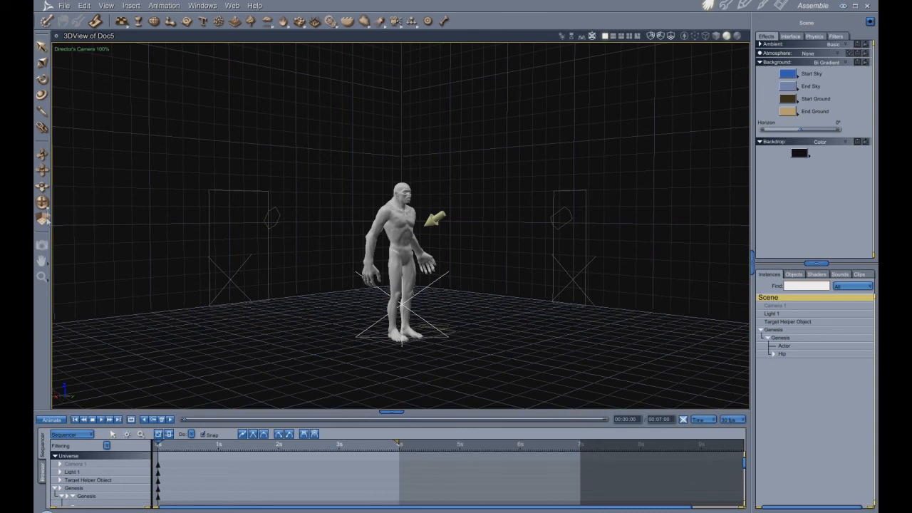
left_click_drag(44, 202, 468, 218)
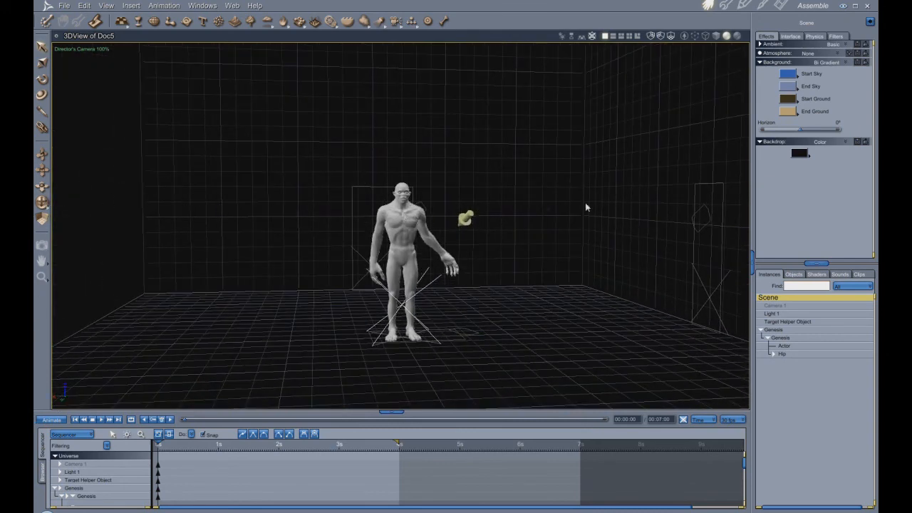
left_click_drag(42, 203, 438, 222)
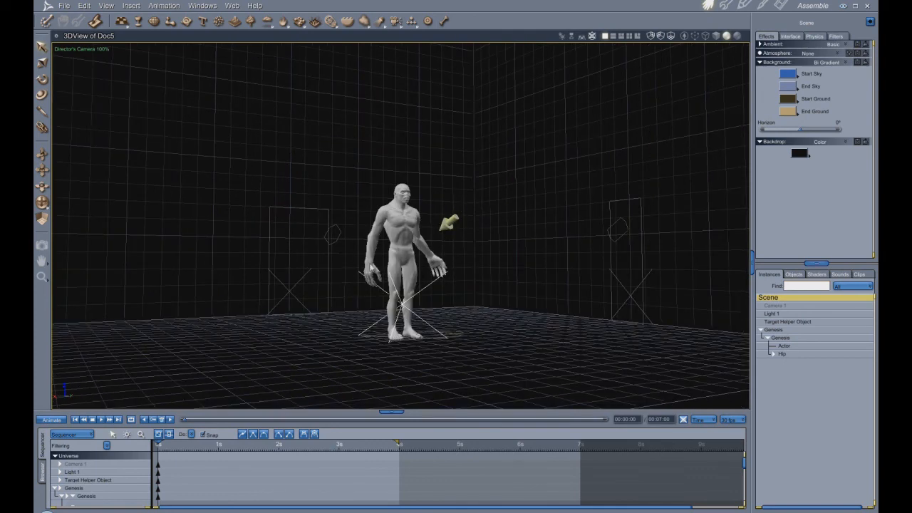
scroll(604, 336, "up", 3)
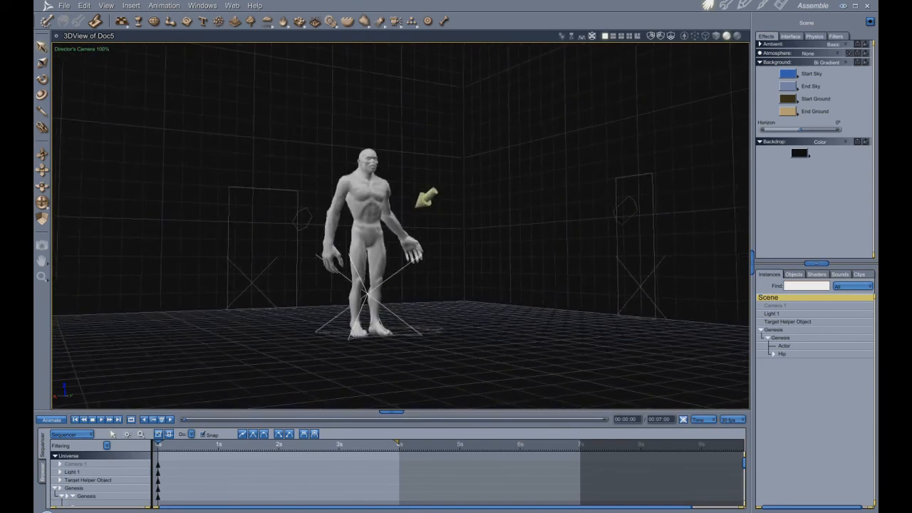
- Insert an Infinite Plane as a floor into the scene
left_click_drag(41, 204, 120, 219)
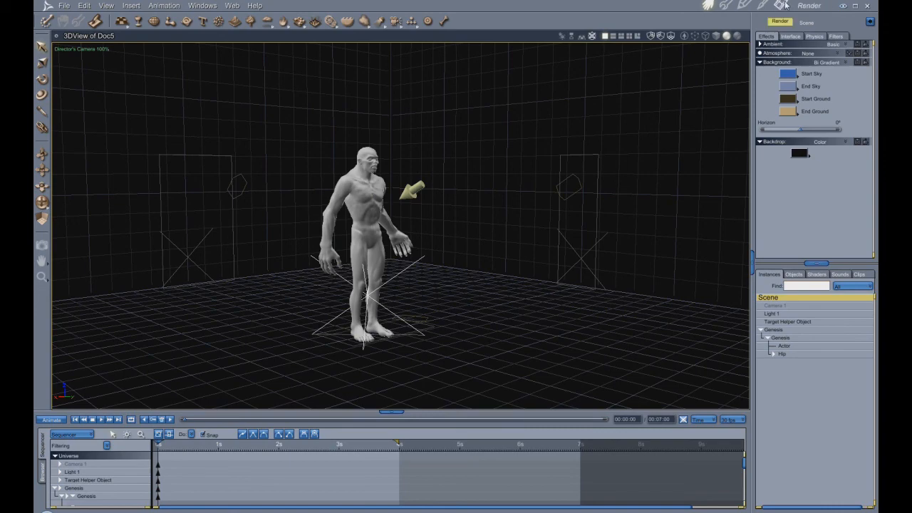
scroll(623, 213, "up", 1)
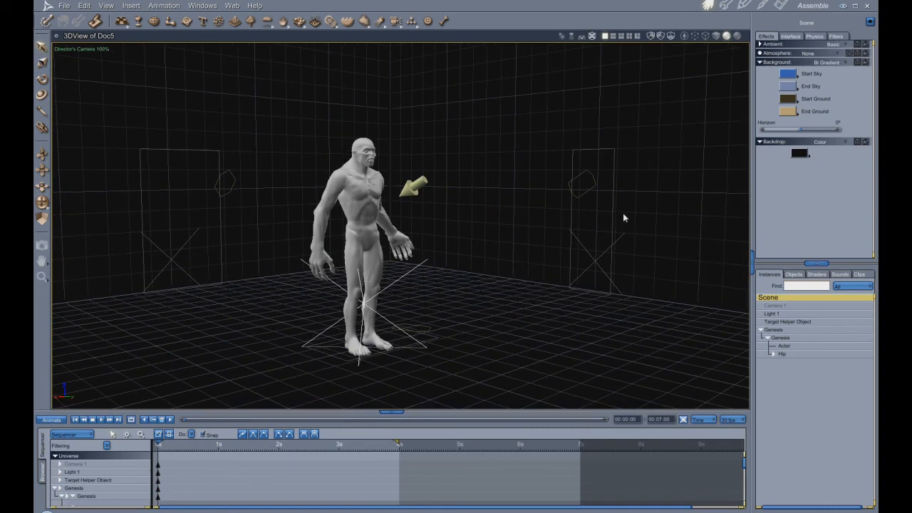
left_click_drag(46, 206, 223, 203)
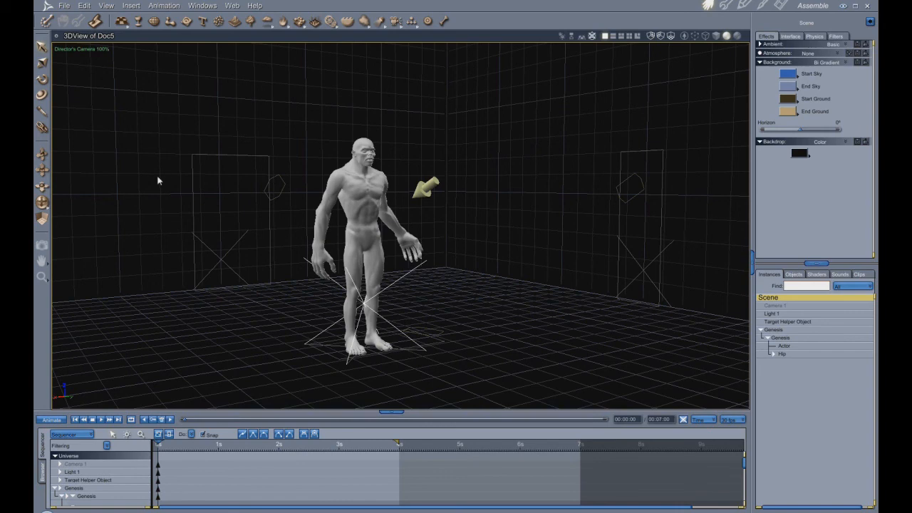
left_click(131, 6)
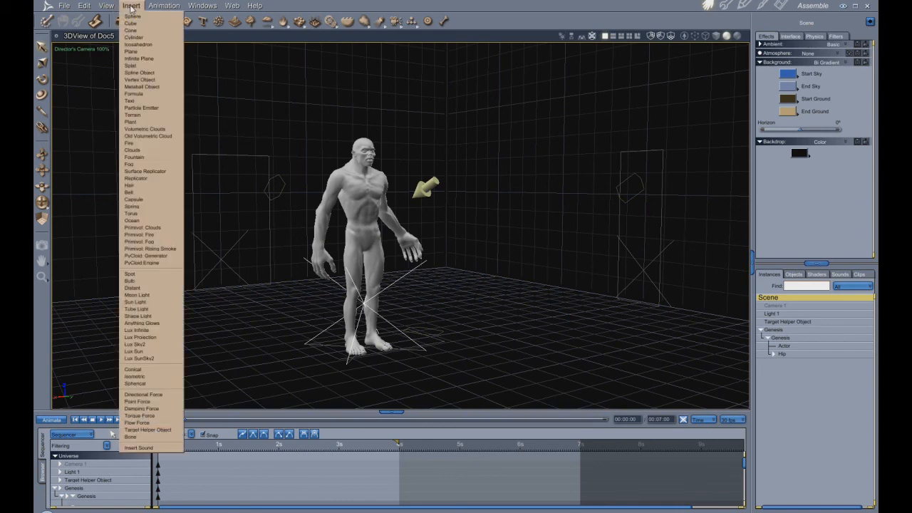
left_click(135, 58)
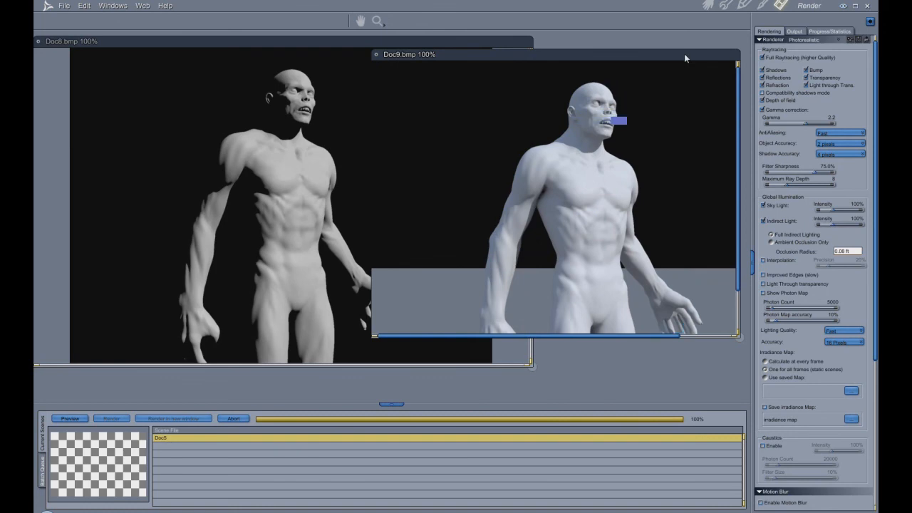
- Enlarge the Doc9 render window to show the whole figure and close the Doc8 render without saving
left_click_drag(685, 58, 628, 38)
left_click_drag(685, 320, 720, 400)
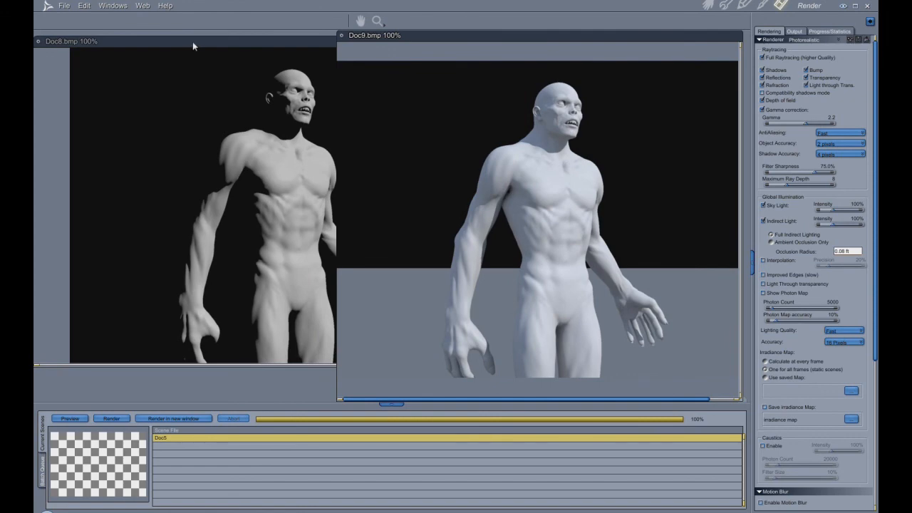
left_click(193, 43)
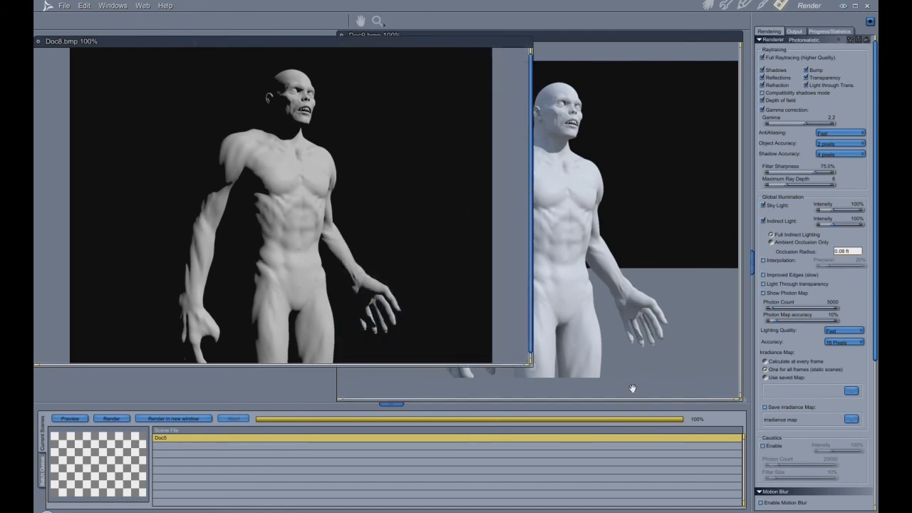
left_click(38, 42)
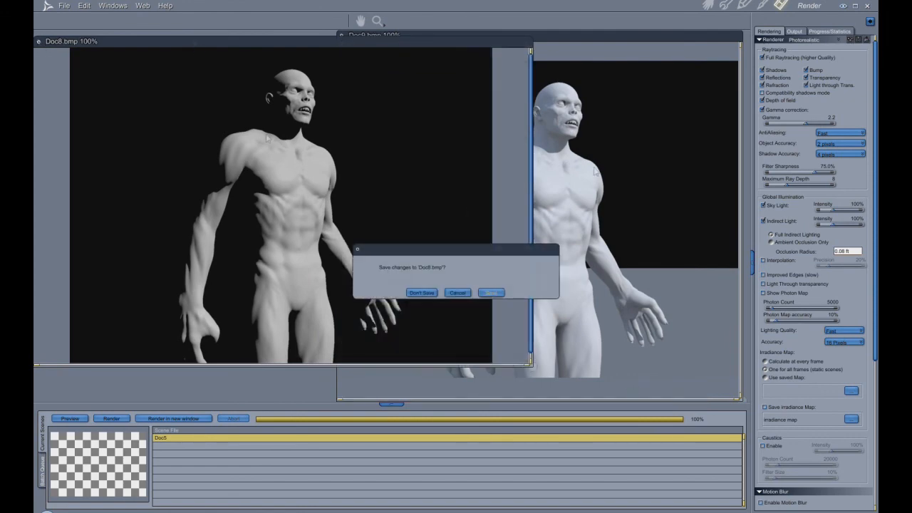
left_click(429, 294)
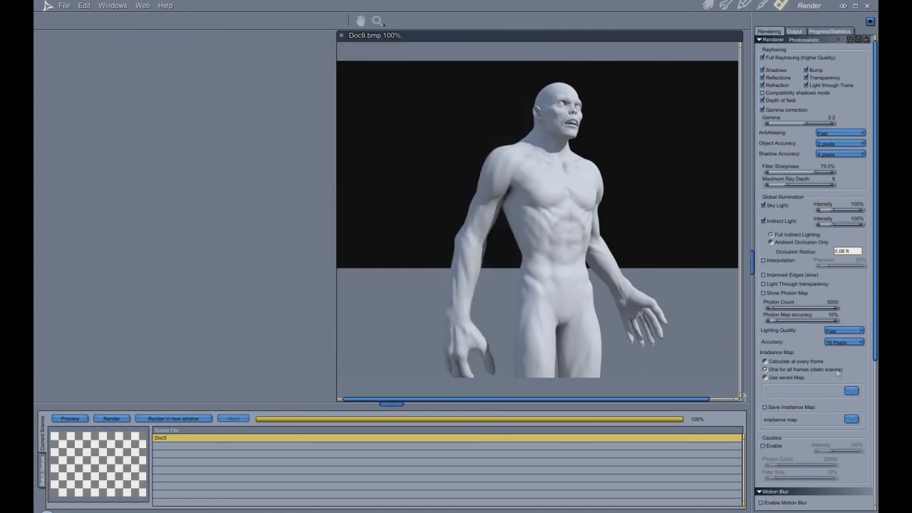
- Disable Indirect Light, render the scene again and place the enlarged new render beside the Doc9 one
left_click(763, 221)
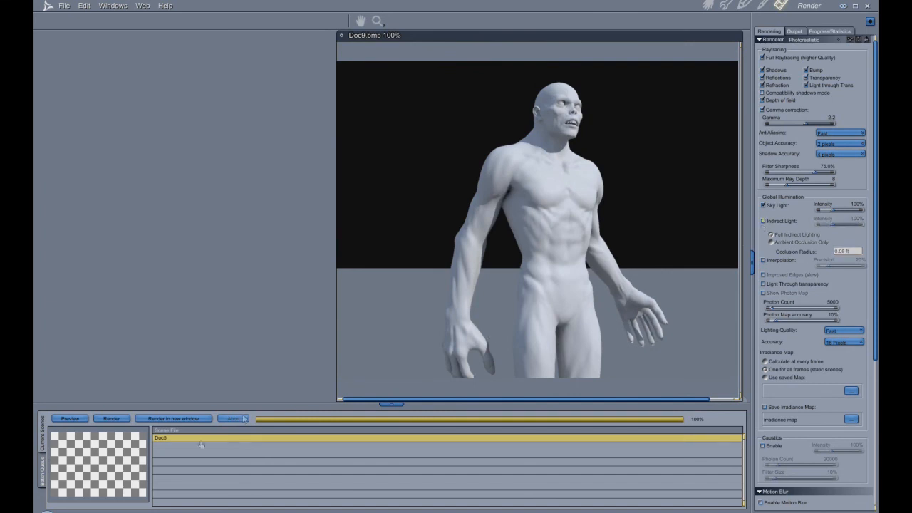
left_click(112, 419)
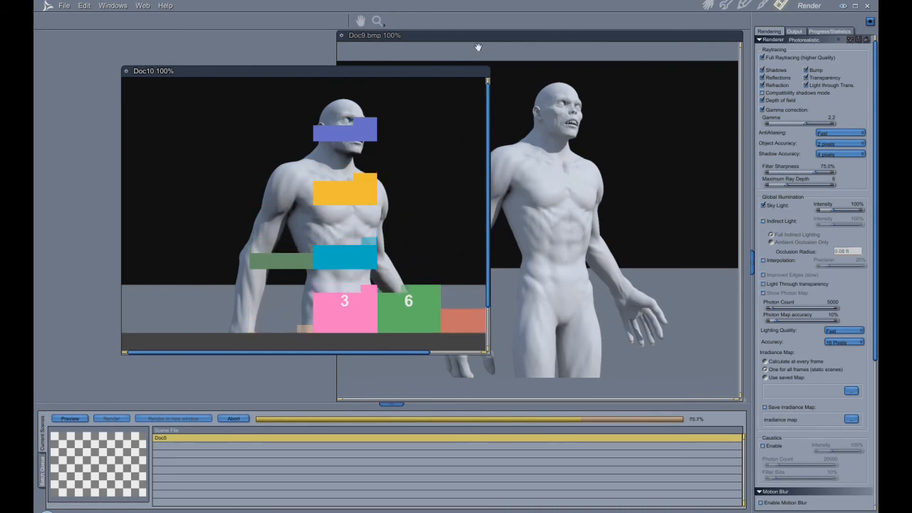
left_click_drag(375, 71, 285, 39)
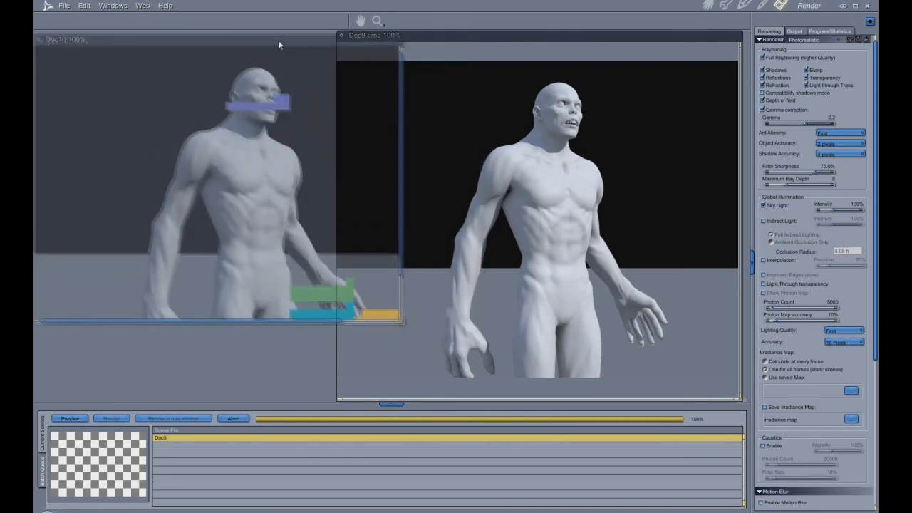
left_click_drag(401, 319, 457, 401)
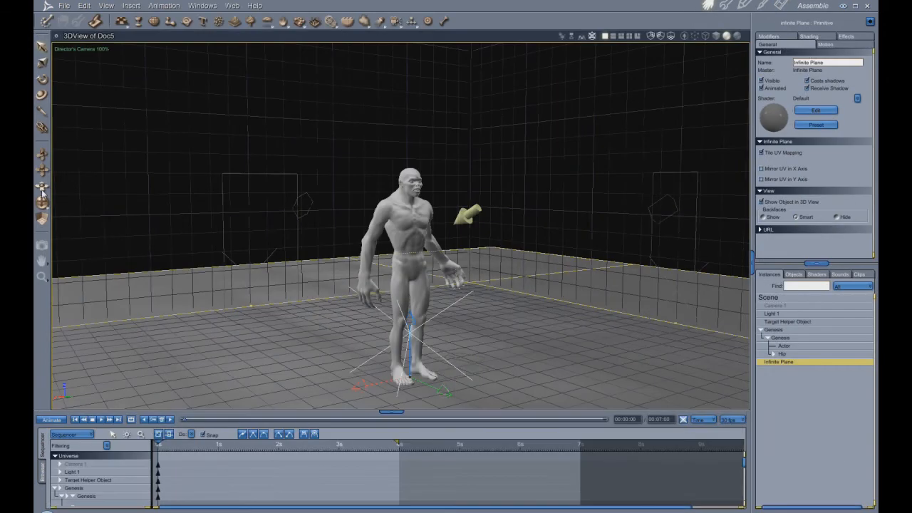
- Frame the figure's upper body in the Director's Camera view and test-render it with the infinite plane
left_click_drag(42, 192, 42, 169)
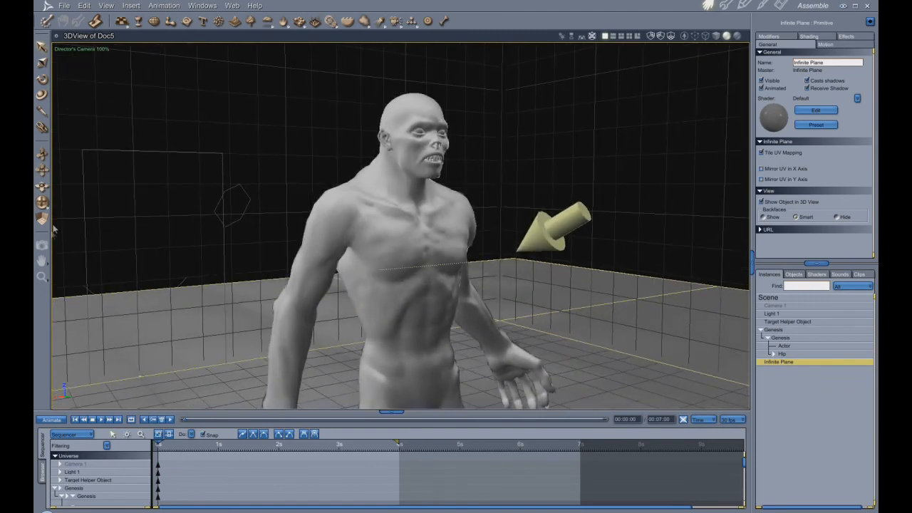
left_click_drag(42, 203, 42, 201)
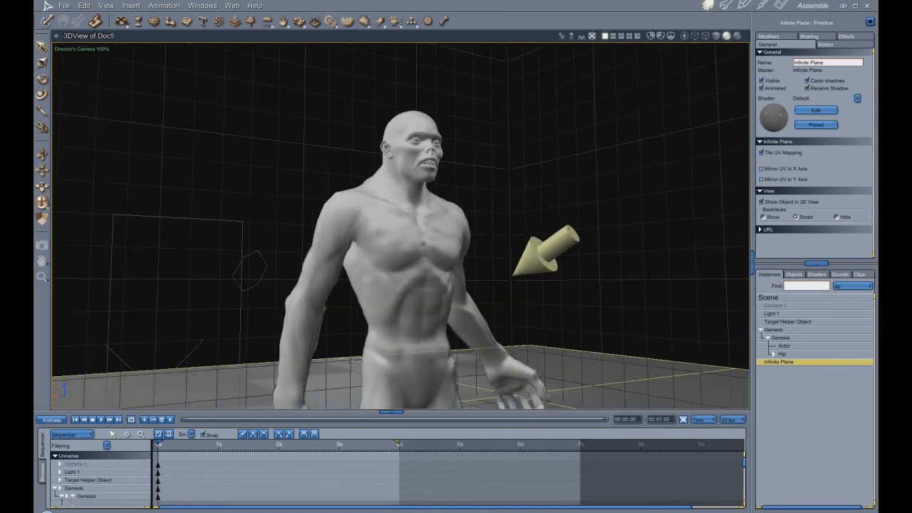
left_click(43, 245)
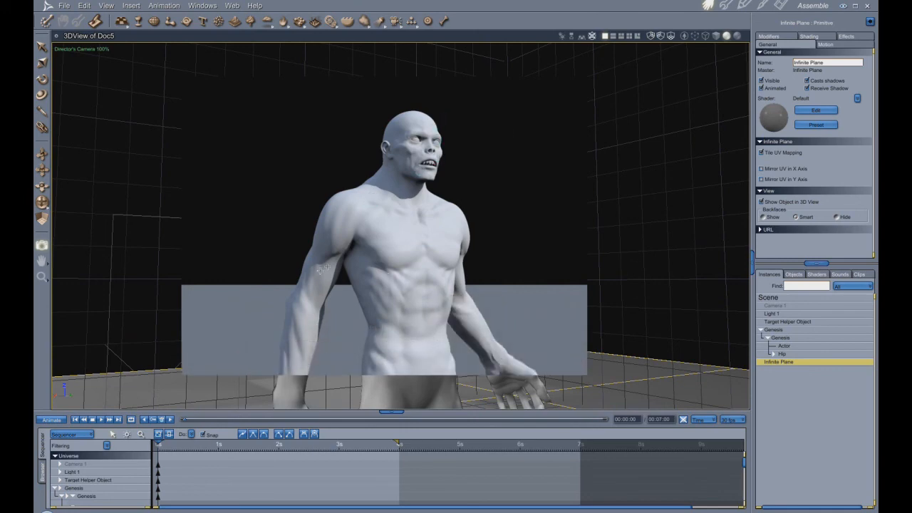
- Rotate Light 1 to point almost horizontally at the figure from the side and test-render the upper body
left_click(42, 80)
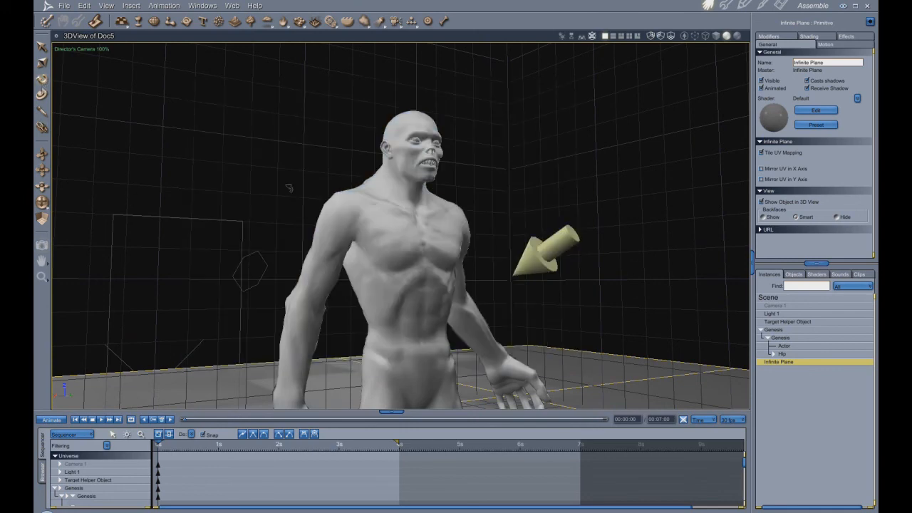
left_click(566, 254)
left_click_drag(566, 254, 522, 265)
left_click(42, 245)
left_click_drag(172, 110, 624, 398)
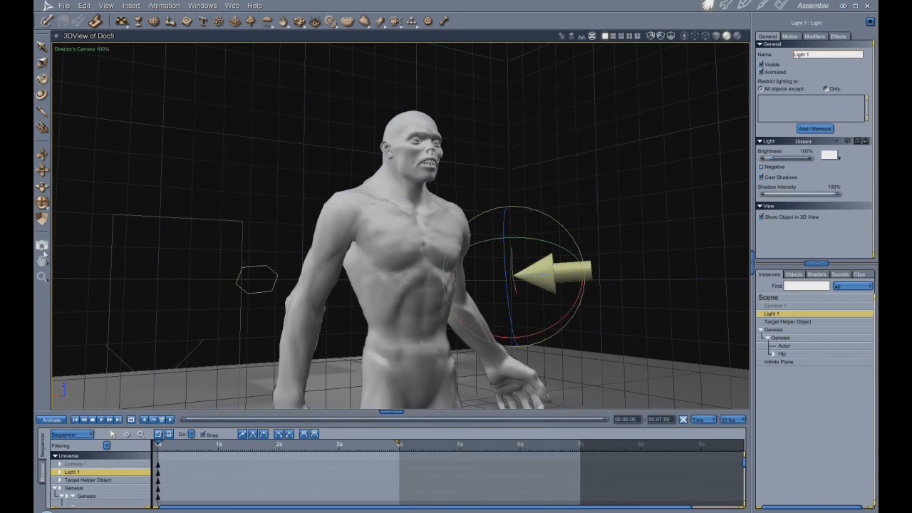
left_click(42, 244)
left_click_drag(154, 90, 601, 412)
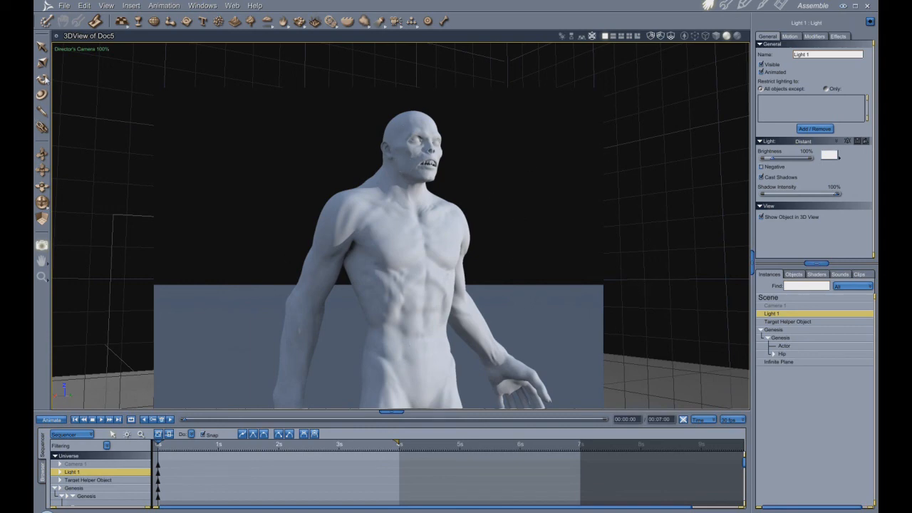
- Rotate Light 1 so it strikes the figure more from the front, and test-render the upper body
left_click(42, 80)
left_click_drag(510, 269, 458, 279)
left_click(42, 246)
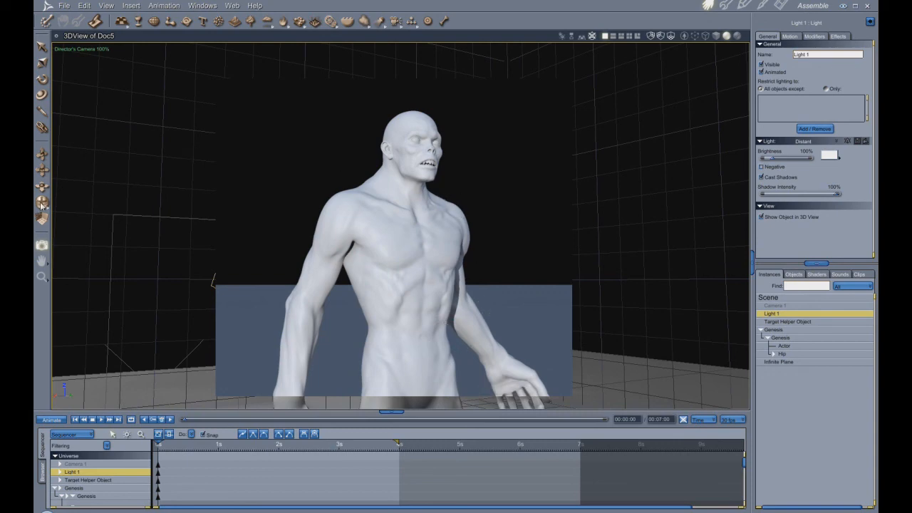
- Turn Light 1 back toward the figure's side and test-render the upper body
left_click(45, 82)
left_click_drag(525, 248, 555, 228)
left_click(42, 245)
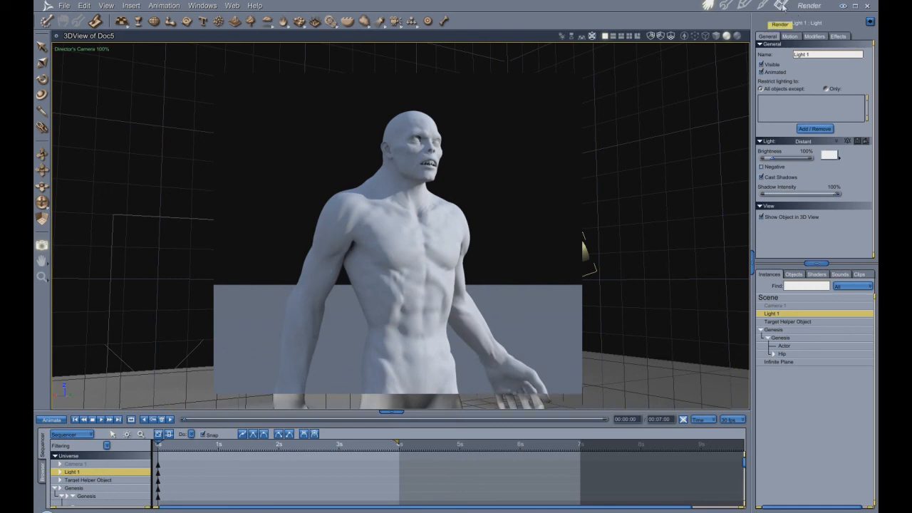
- Set the scene's background to None and test-render the figure's upper body
left_click(770, 298)
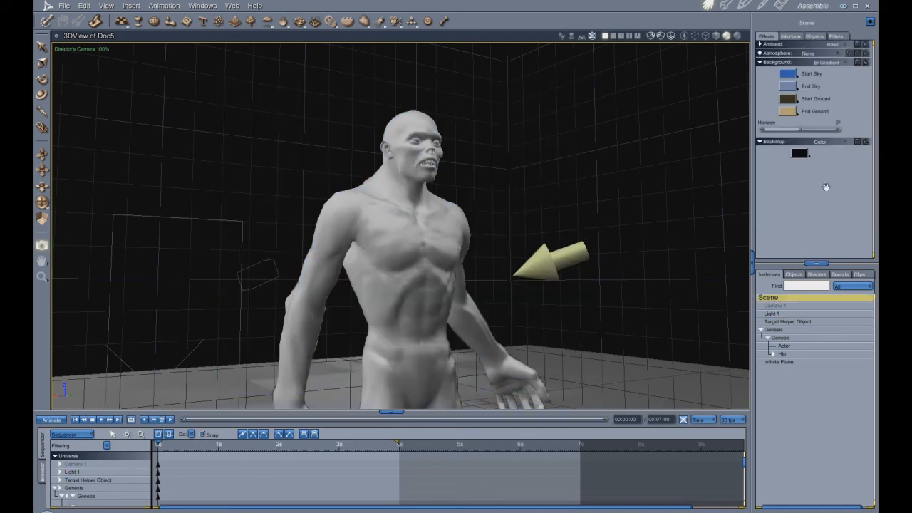
left_click(846, 63)
left_click(840, 71)
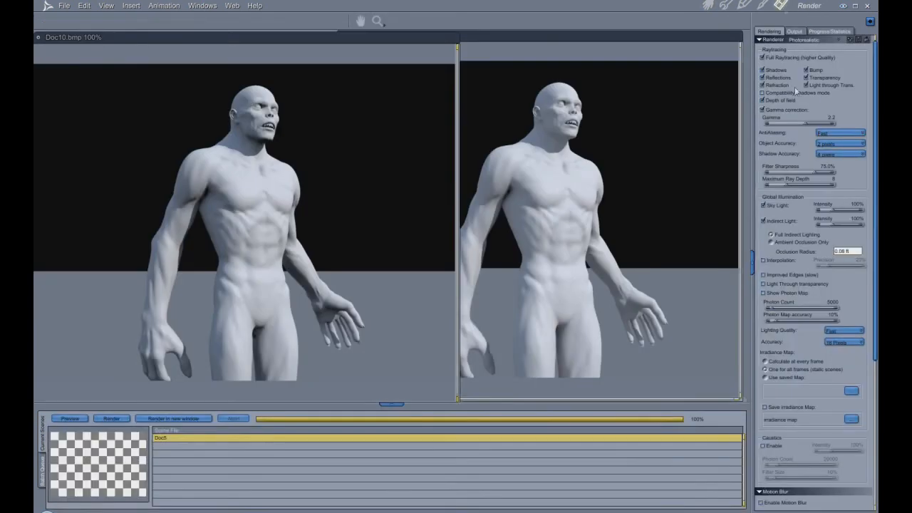
- Disable Indirect Light and Sky Light in the render settings and test-render the figure's upper body
left_click(782, 6)
left_click(764, 221)
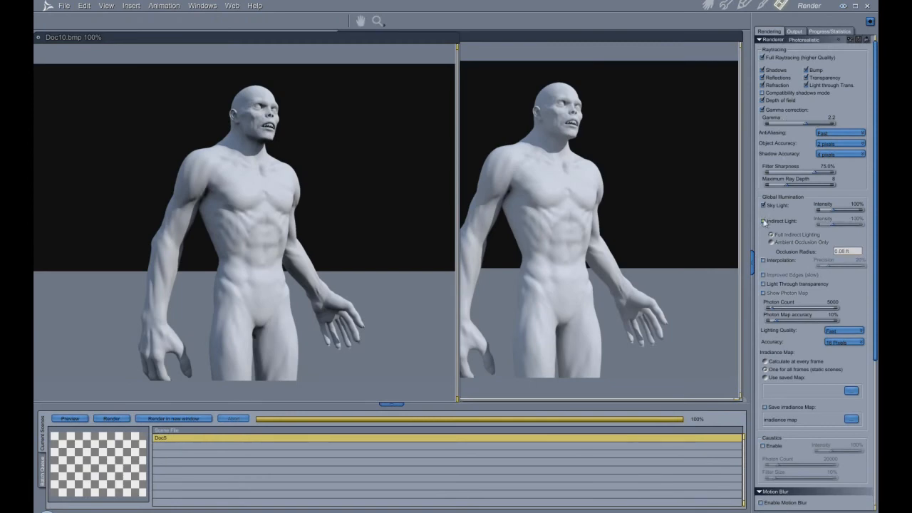
left_click(763, 205)
left_click(708, 5)
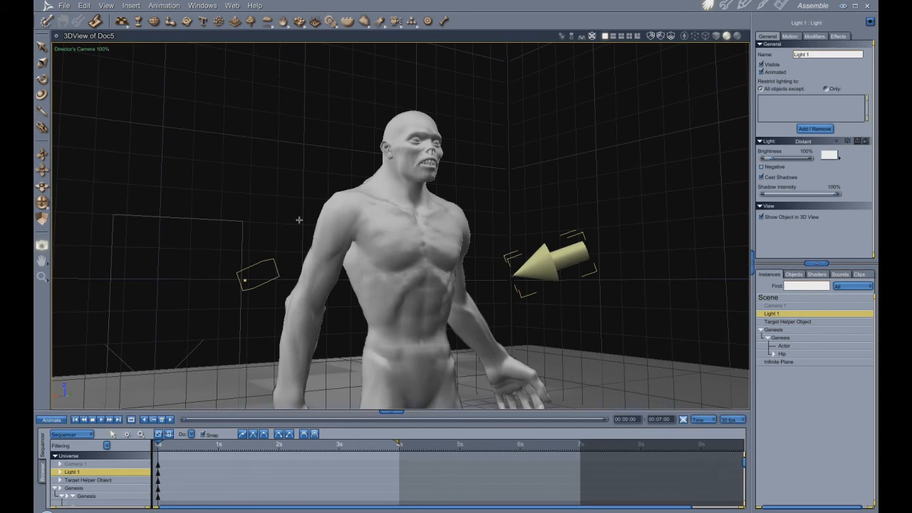
left_click_drag(233, 96, 512, 409)
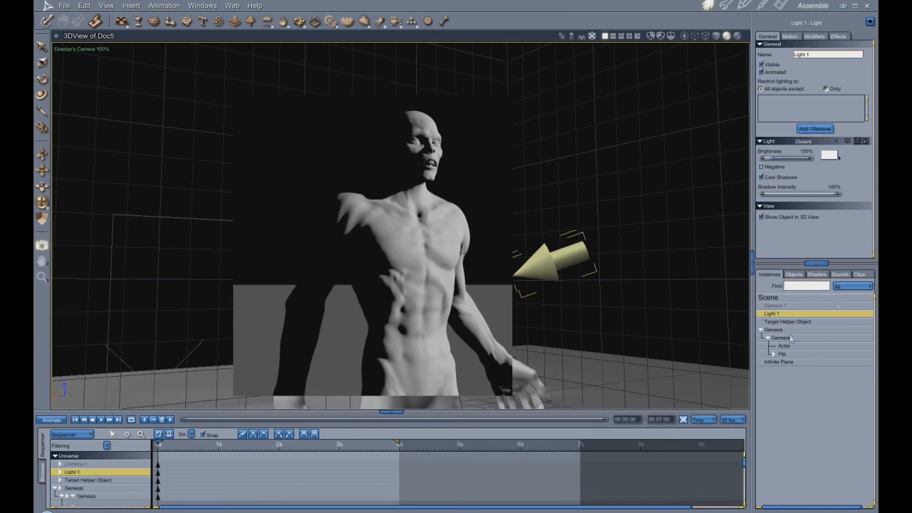
- Enable soft shadows on Light 1 with a light radius of 100 ft and test-render the upper body
left_click(839, 36)
left_click(761, 66)
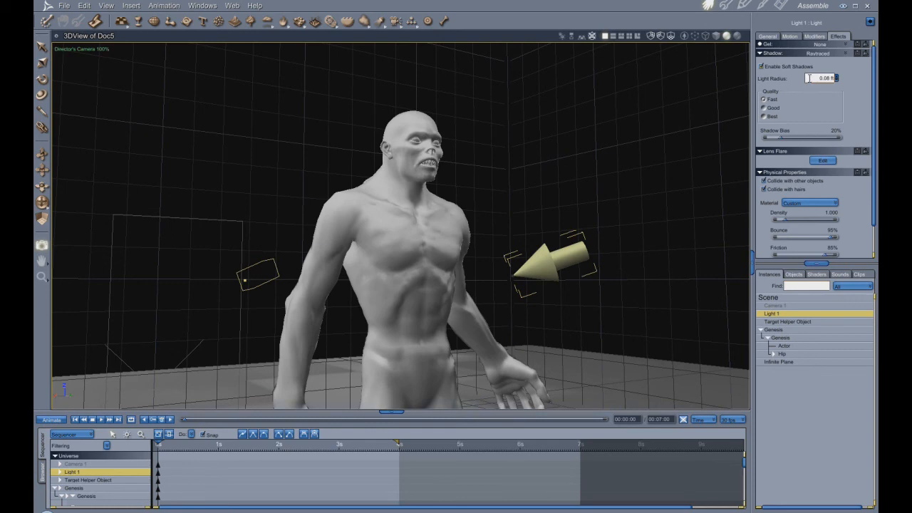
left_click(810, 78)
type("100")
key("Return")
left_click_drag(224, 124, 538, 386)
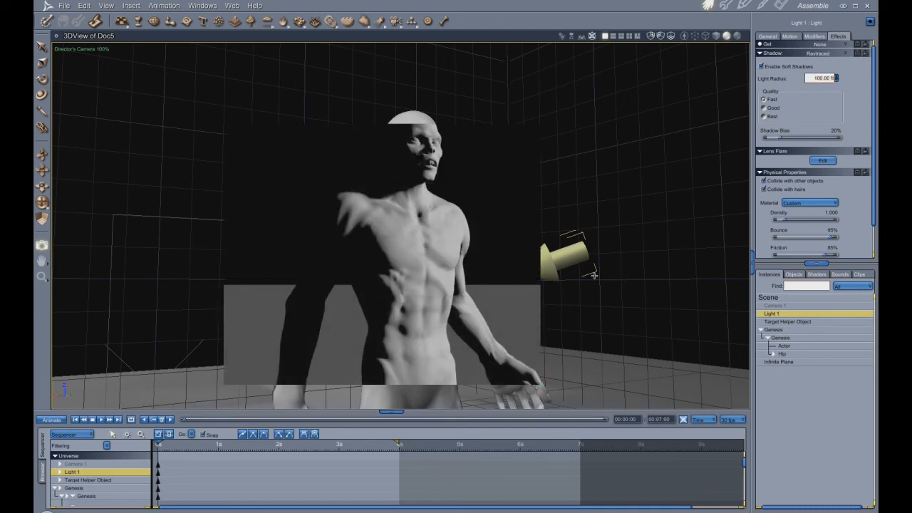
- Set Light 1's soft-shadow light radius to 500 ft and test-render the upper body
left_click(809, 78)
type("600")
key("Return")
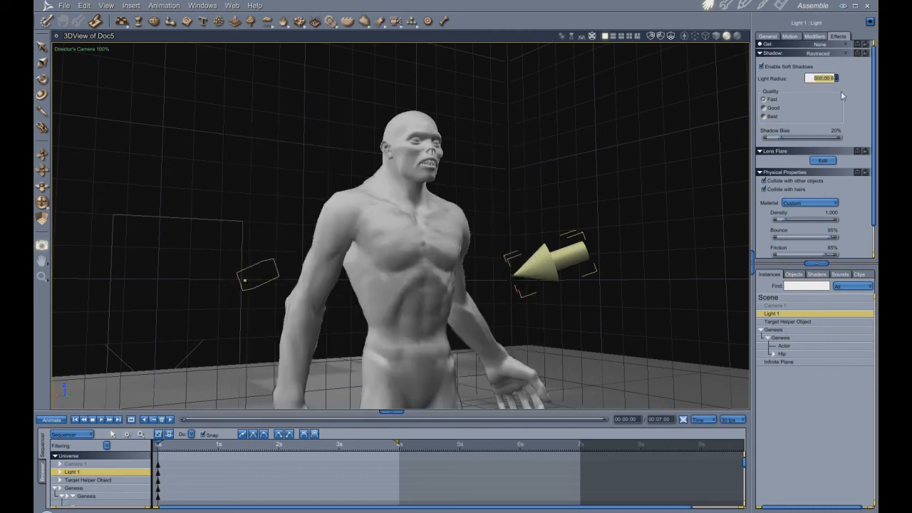
left_click_drag(214, 86, 601, 391)
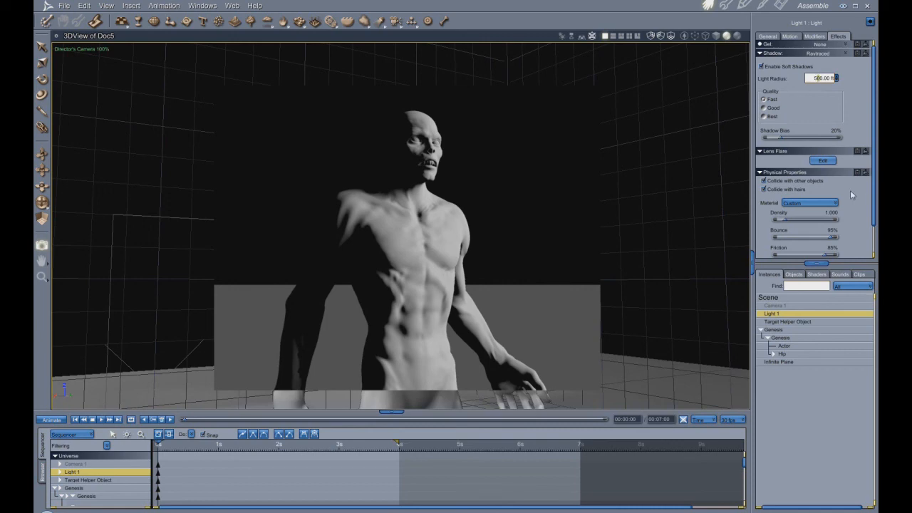
- Set Light 1's light radius to 50 ft, test-render the upper body, and turn soft shadows off
key("BackSpace")
left_click_drag(184, 114, 596, 376)
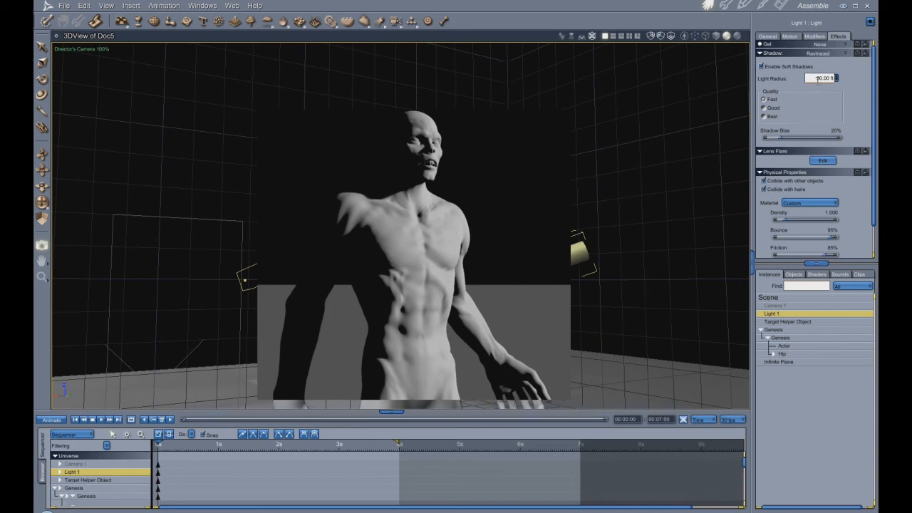
left_click(762, 66)
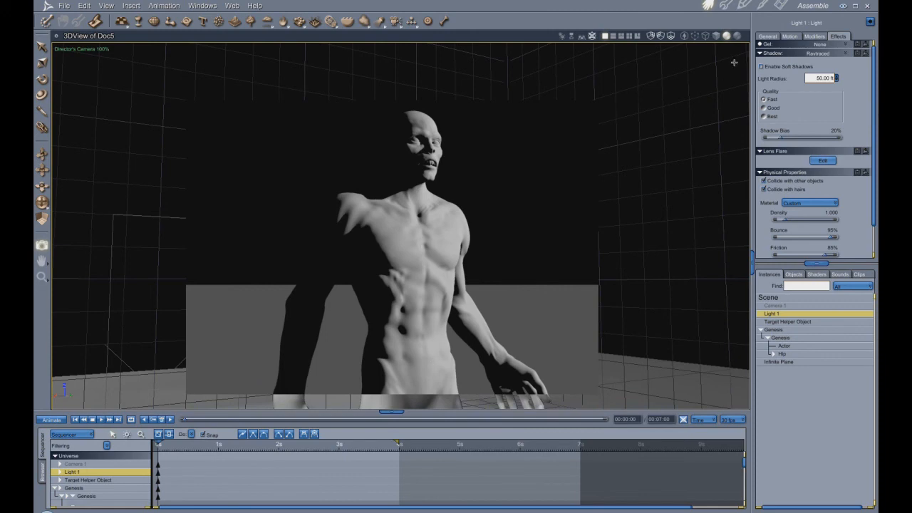
- Rotate Light 1 so it shines from behind the figure toward the camera, and test-render the upper body
left_click(767, 36)
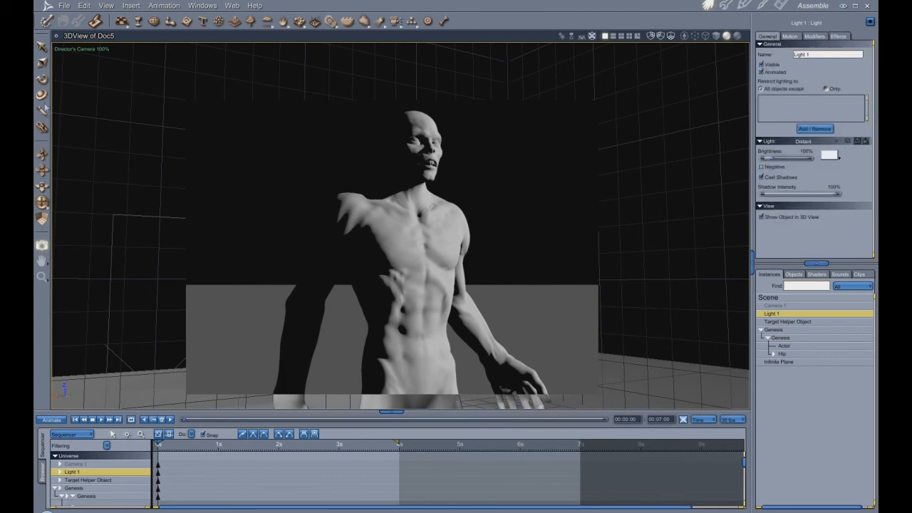
left_click(42, 79)
left_click_drag(550, 249, 513, 303)
left_click(41, 245)
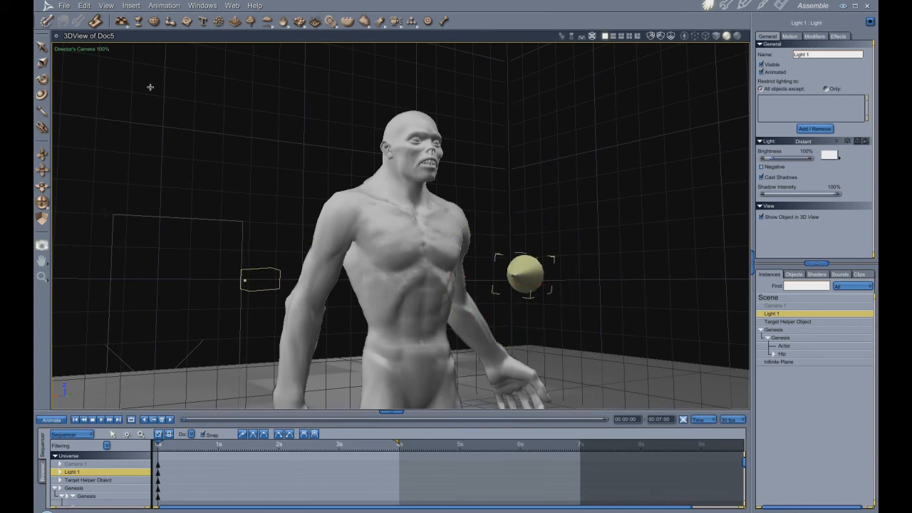
left_click_drag(577, 403, 577, 402)
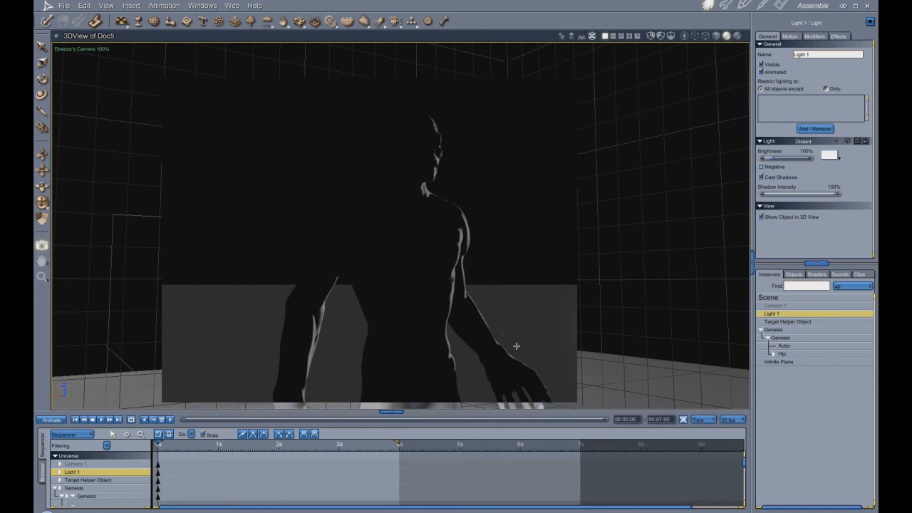
- Rotate Light 1 slightly further behind the figure to narrow the rim highlight, and test-render the upper body
key("r")
left_click_drag(551, 287, 566, 286)
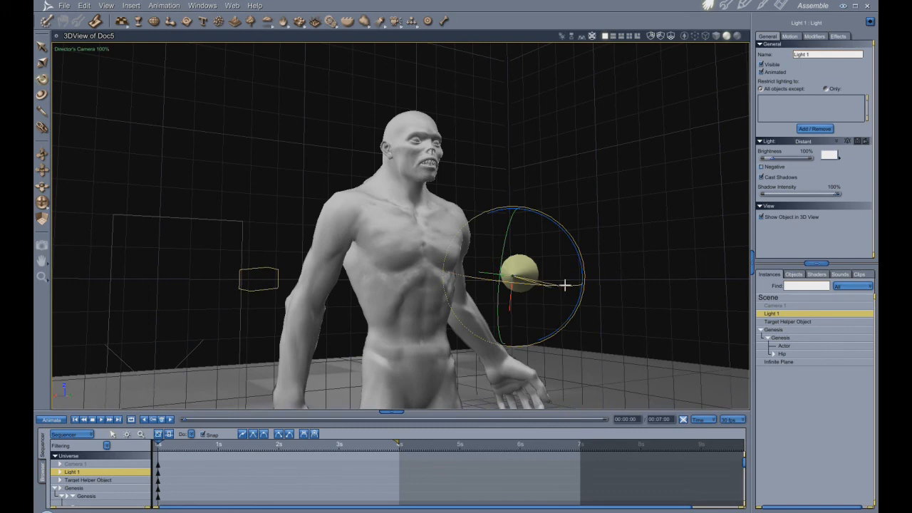
left_click(42, 246)
left_click_drag(188, 63, 609, 384)
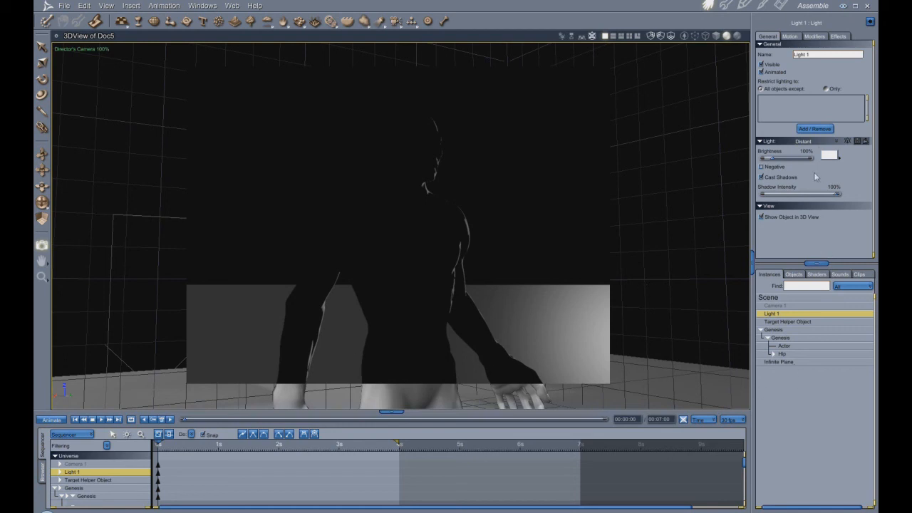
- Restrict Light 1's lighting to only the Genesis figure and test-render the upper body
left_click(825, 89)
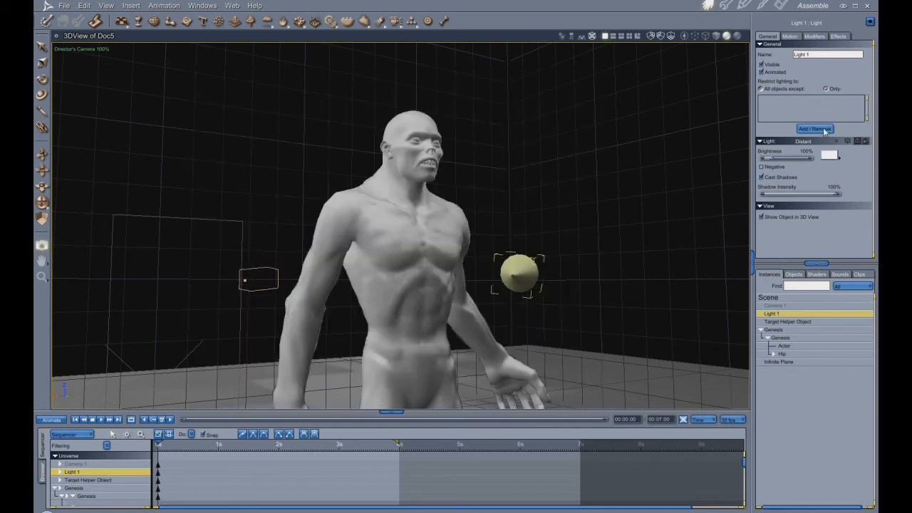
left_click(825, 129)
left_click(418, 222)
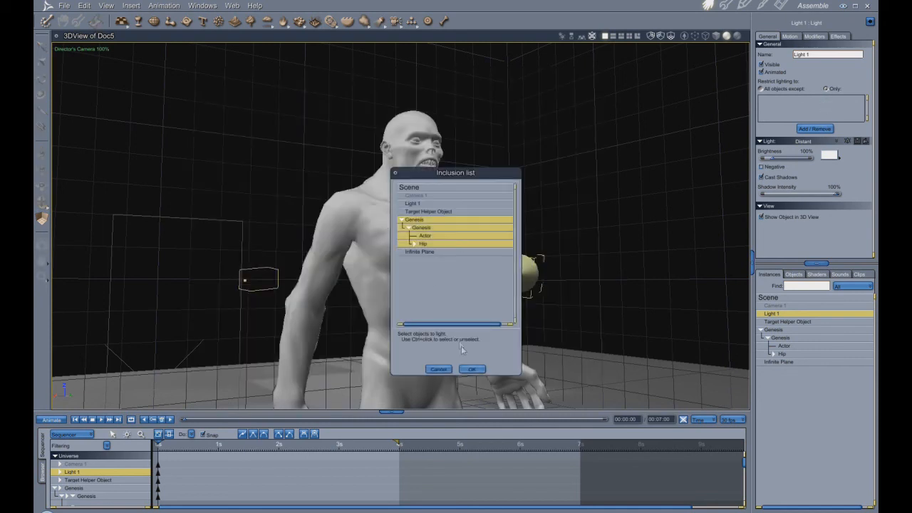
left_click(472, 370)
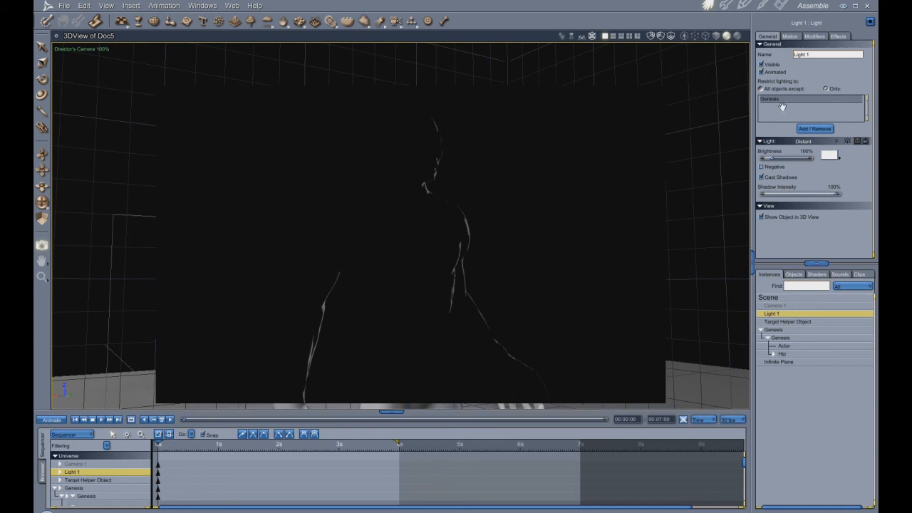
- Test-render with Light 1 lighting all objects except Genesis, and compare it with lighting restricted to only Genesis
left_click(762, 90)
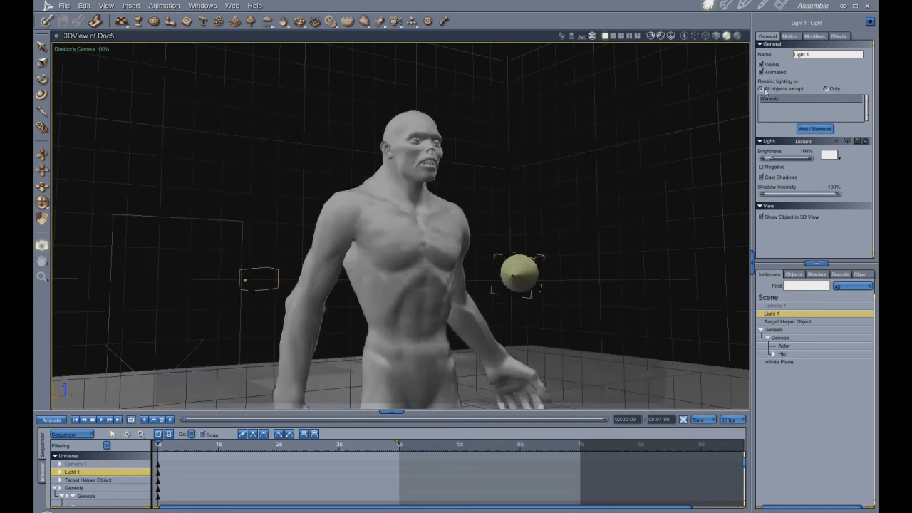
left_click_drag(230, 101, 653, 395)
left_click(826, 90)
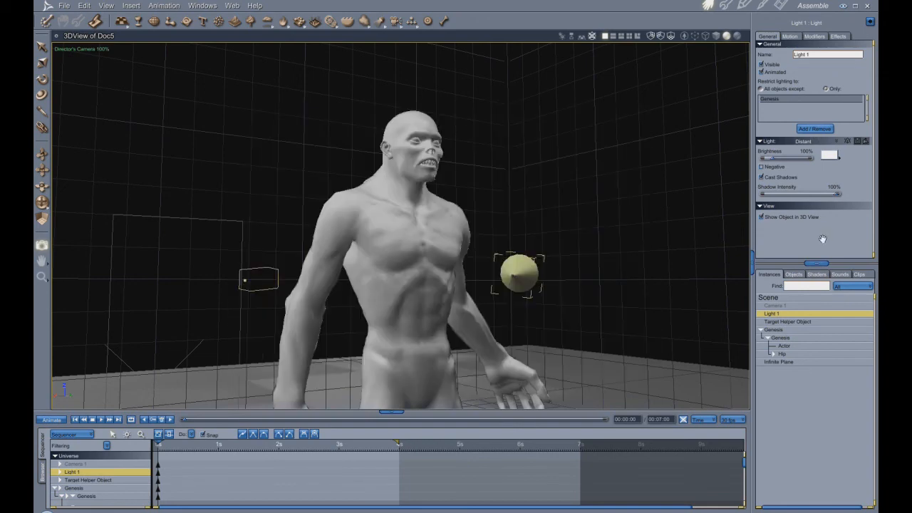
left_click_drag(172, 96, 653, 374)
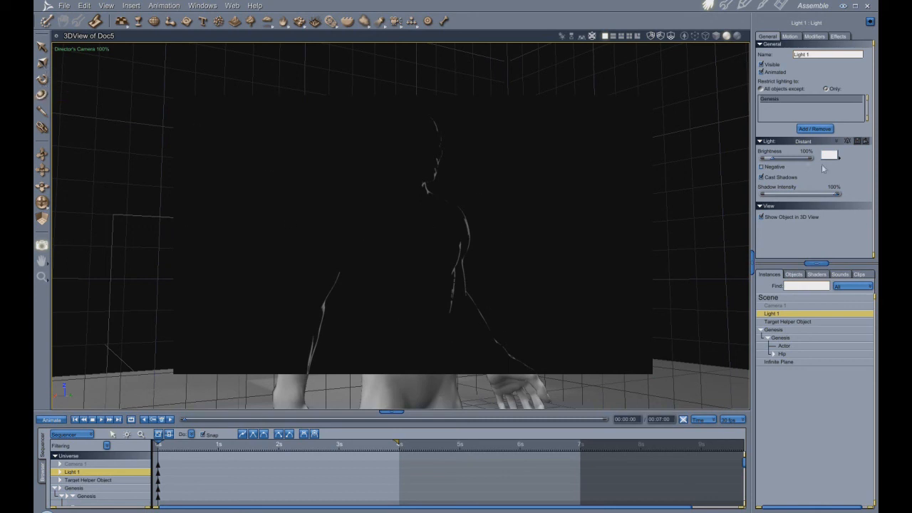
- Set Light 1's brightness to 261% and test-render the upper body
left_click_drag(772, 158, 782, 162)
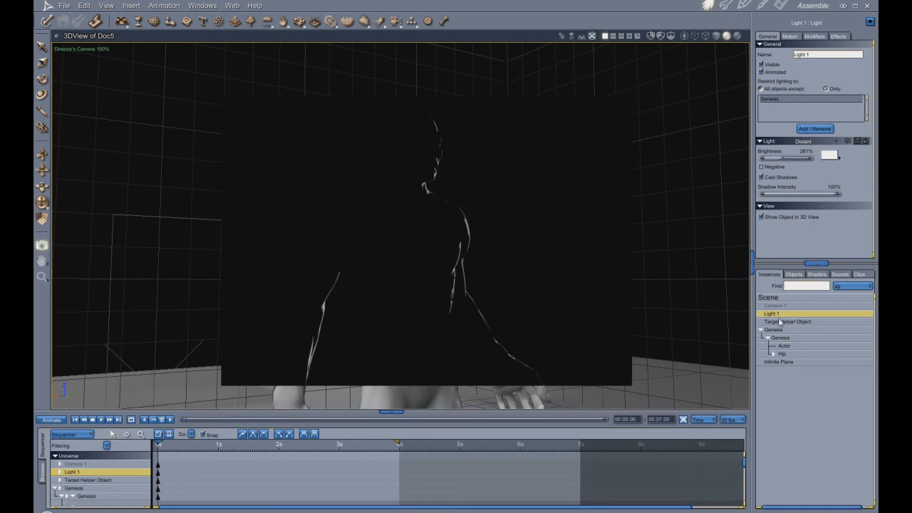
- Duplicate Light 1, name the copy Light 2, and rotate it away from the original's direction
key("ctrl+d")
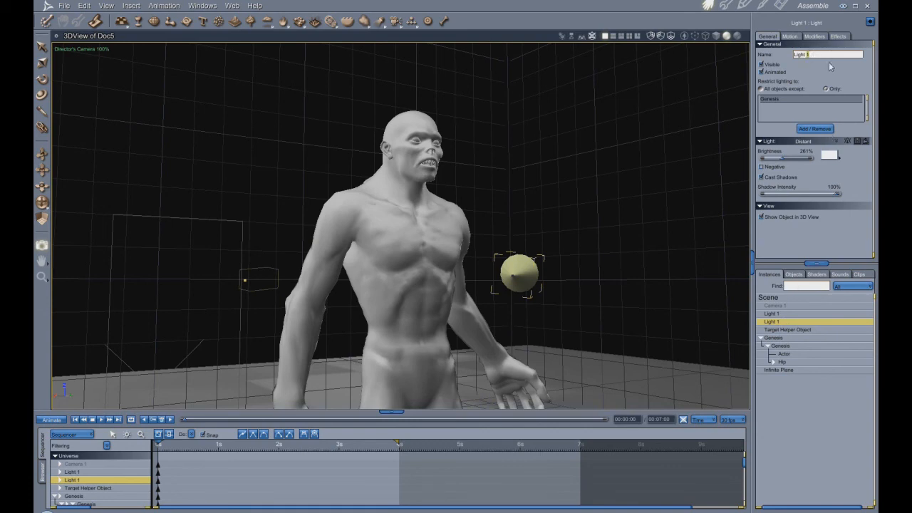
type("2")
left_click(41, 78)
left_click_drag(560, 256, 439, 289)
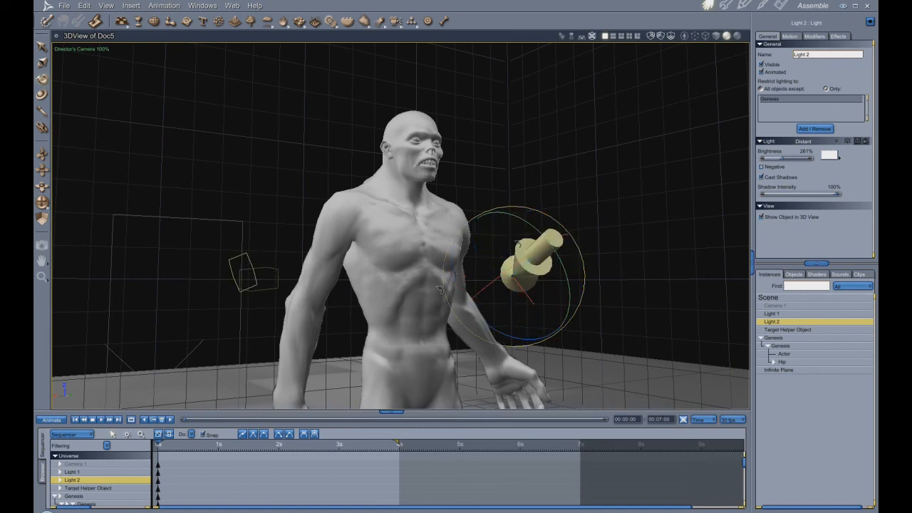
- Rename the original Light 1 as RimLight
left_click(783, 318)
double_click(802, 55)
type("Rim")
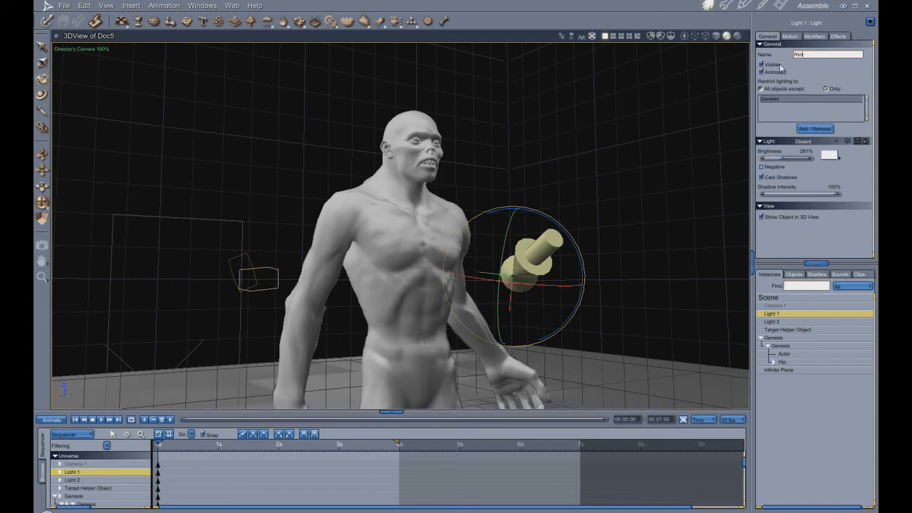
type("Light")
key("Return")
- Rotate Light 2 so it shines down on the figure from the front, above the figure's right side
left_click(773, 322)
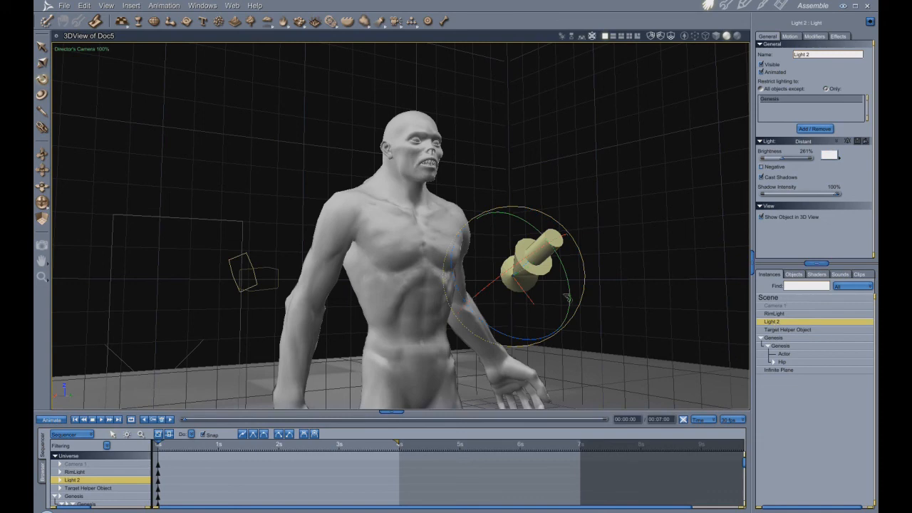
left_click_drag(530, 292, 462, 271)
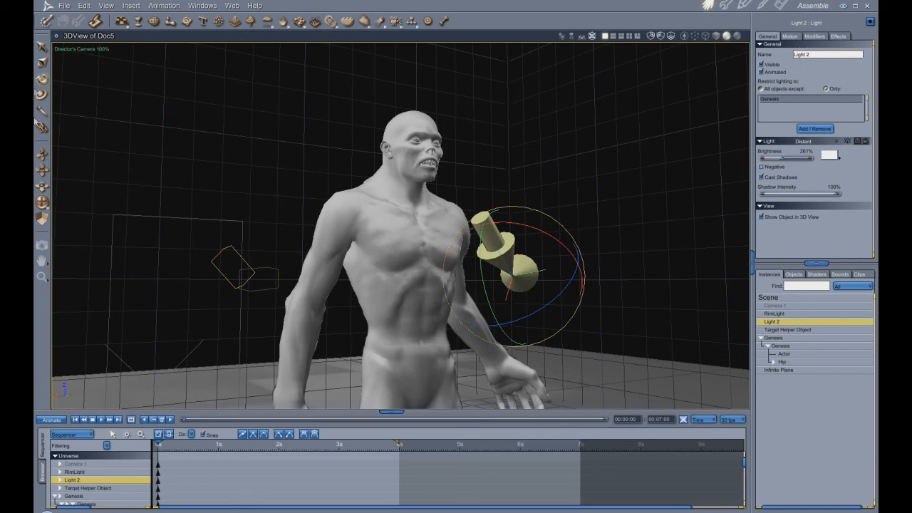
left_click(42, 245)
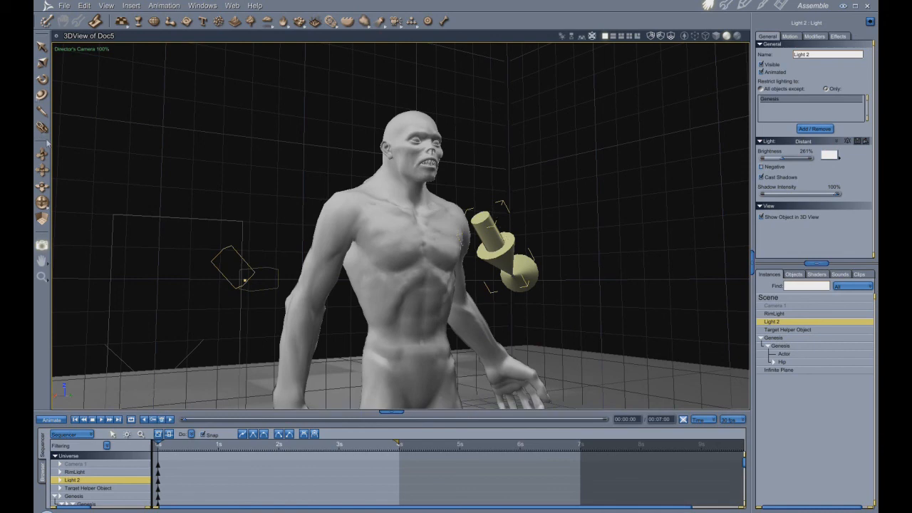
left_click(42, 79)
left_click_drag(460, 268, 457, 277)
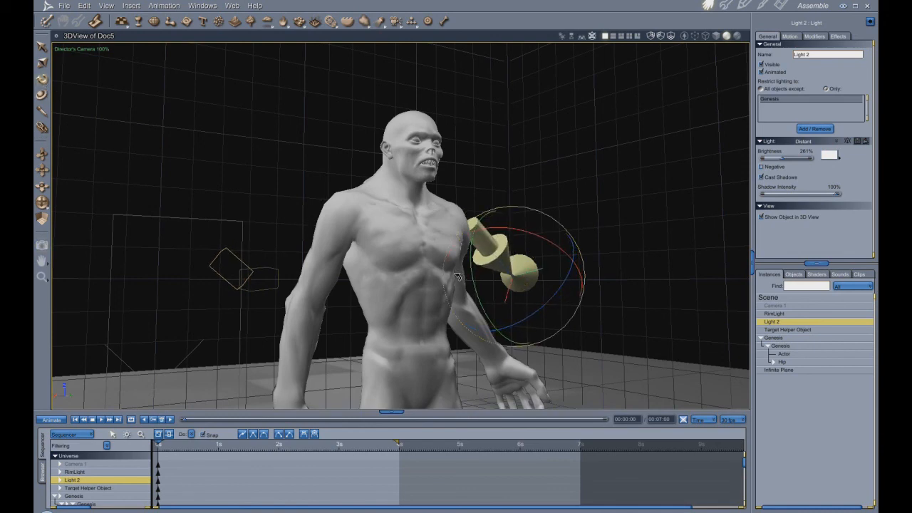
left_click_drag(510, 215, 517, 216)
left_click_drag(520, 298, 529, 291)
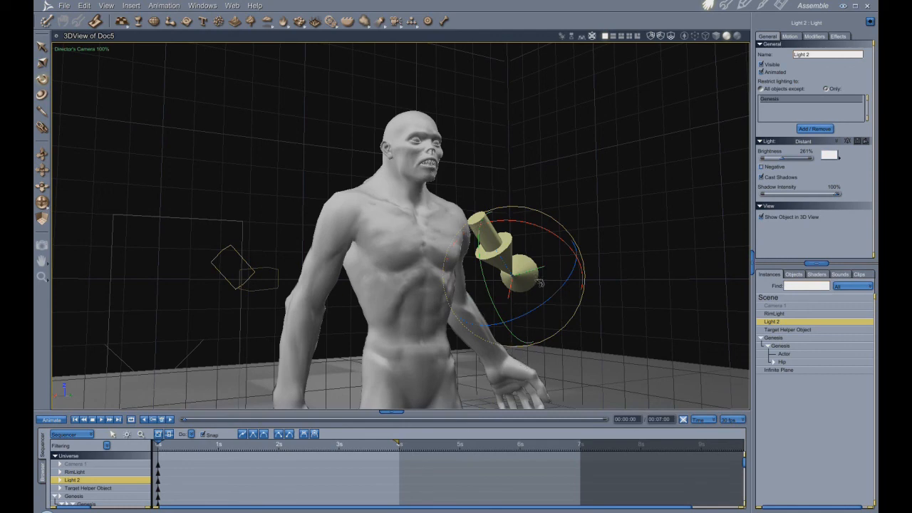
left_click_drag(541, 263, 508, 288)
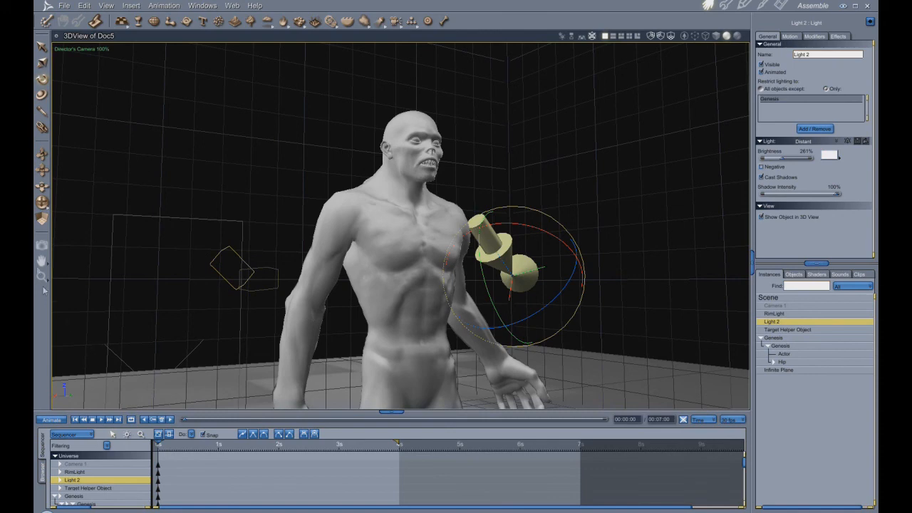
- Set Light 2's brightness to 100% and test-render the upper body with both lights
left_click(41, 246)
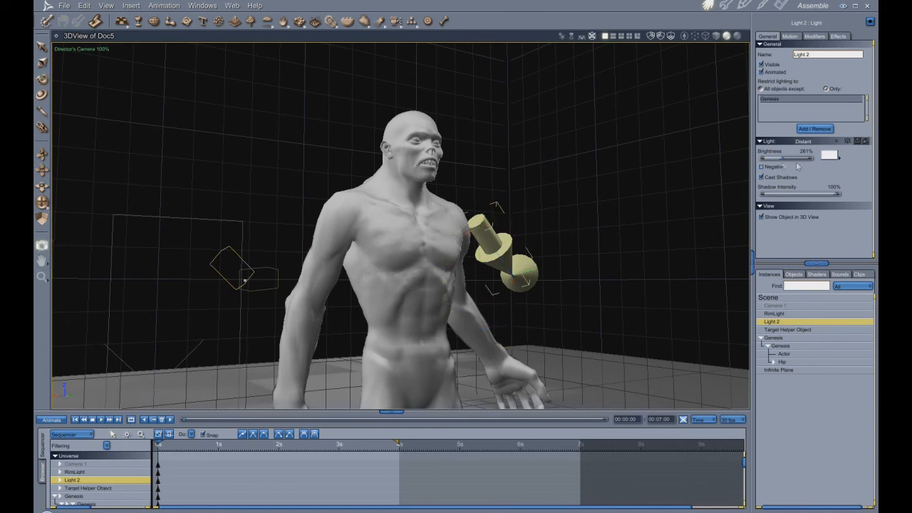
left_click_drag(783, 162, 776, 163)
left_click_drag(771, 162, 774, 162)
left_click_drag(186, 69, 603, 402)
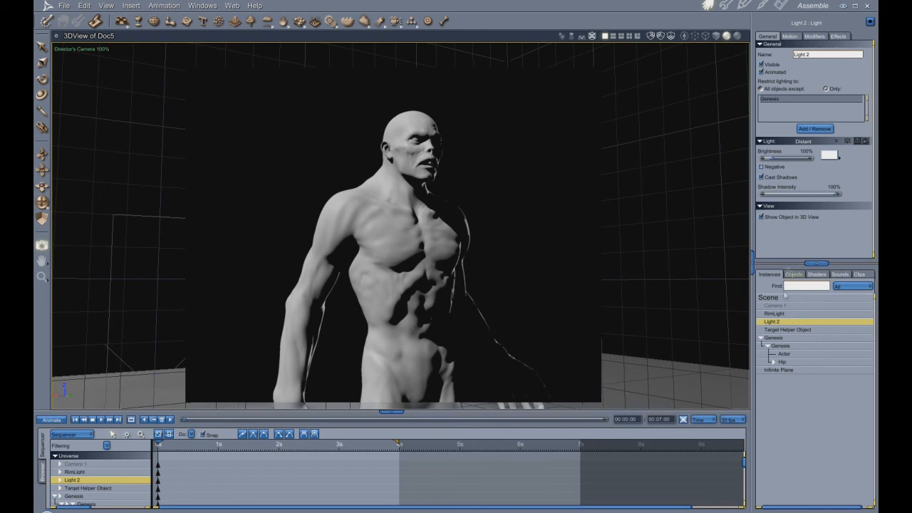
- Compare test renders of the upper body with RimLight hidden and made visible again
left_click(775, 314)
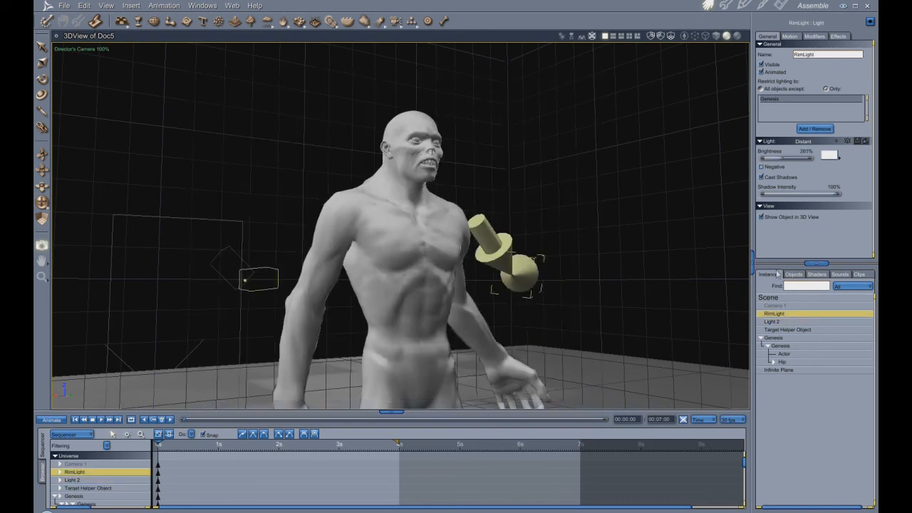
left_click(761, 64)
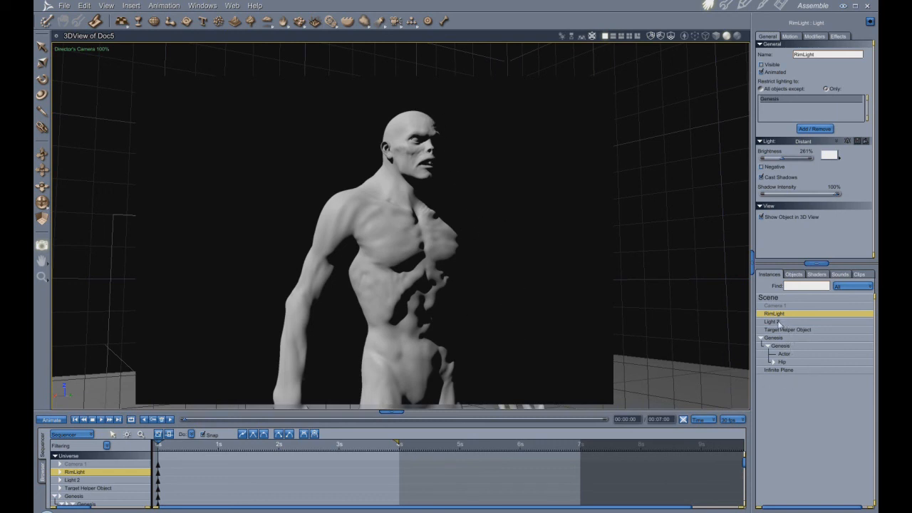
left_click(761, 65)
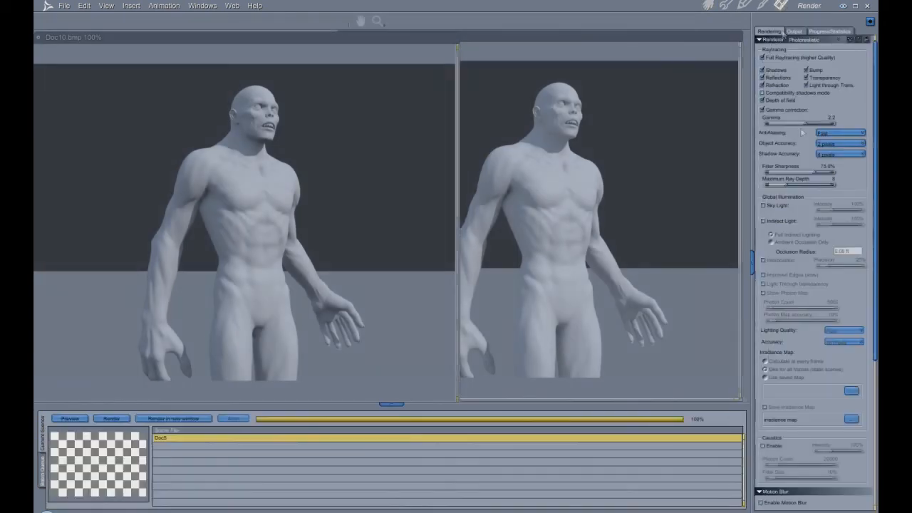
- Enable Sky Light in the global illumination render settings and test-render the upper body
left_click(781, 6)
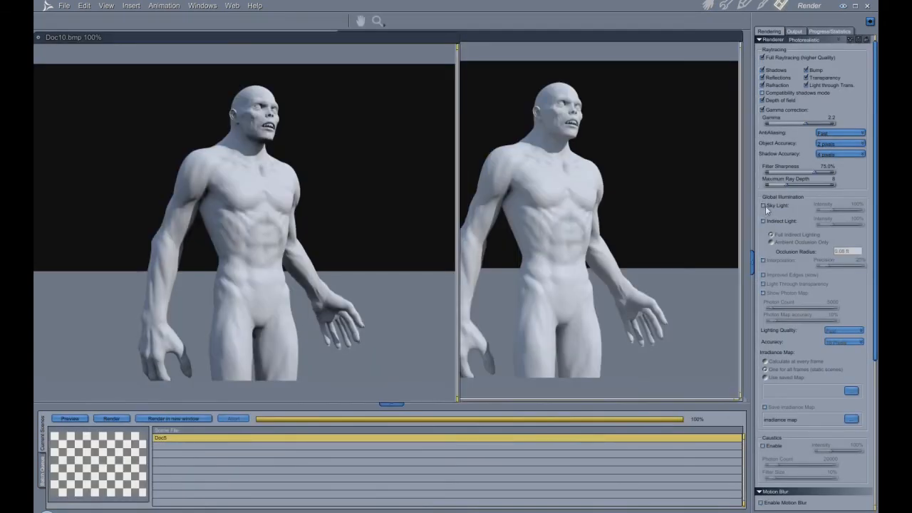
left_click(708, 6)
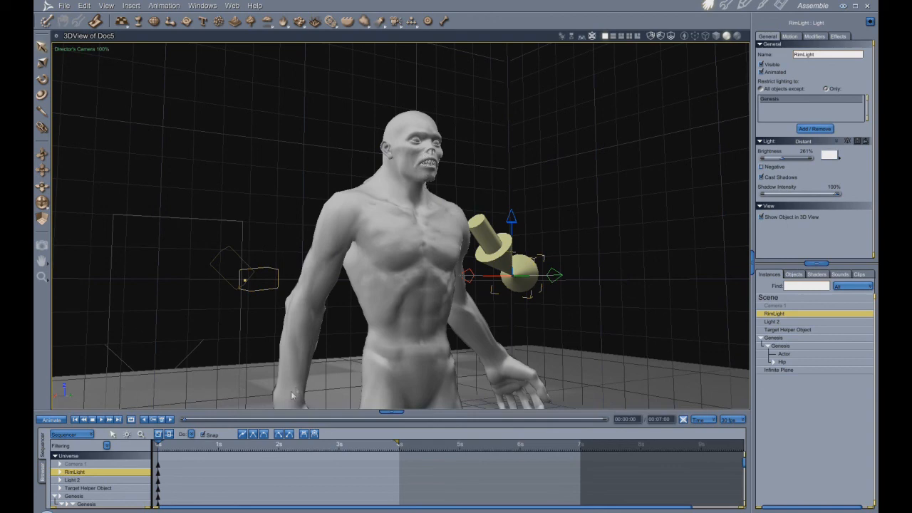
left_click(42, 244)
mouse_move(188, 67)
left_mouse_down()
mouse_move(188, 90)
mouse_move(428, 379)
mouse_move(622, 406)
left_mouse_up()
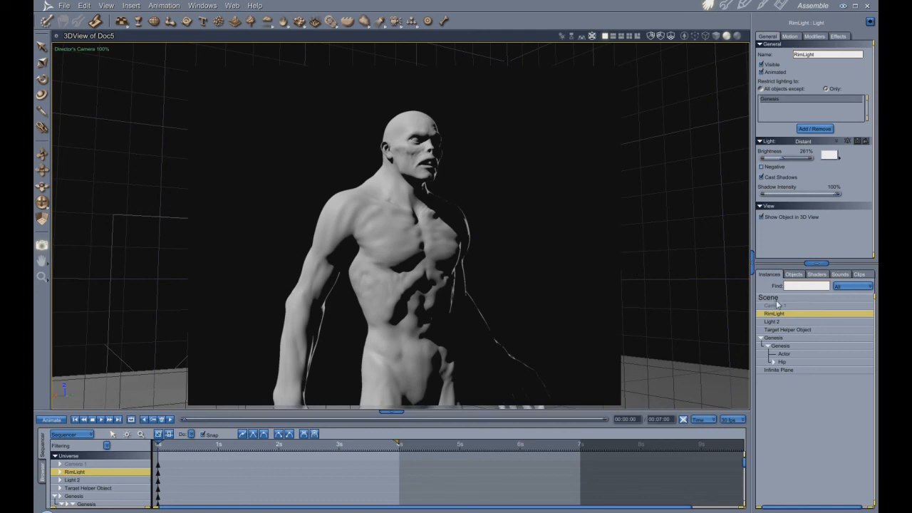
- Set the scene background to Bi Gradient and test-render the upper body
left_click(769, 297)
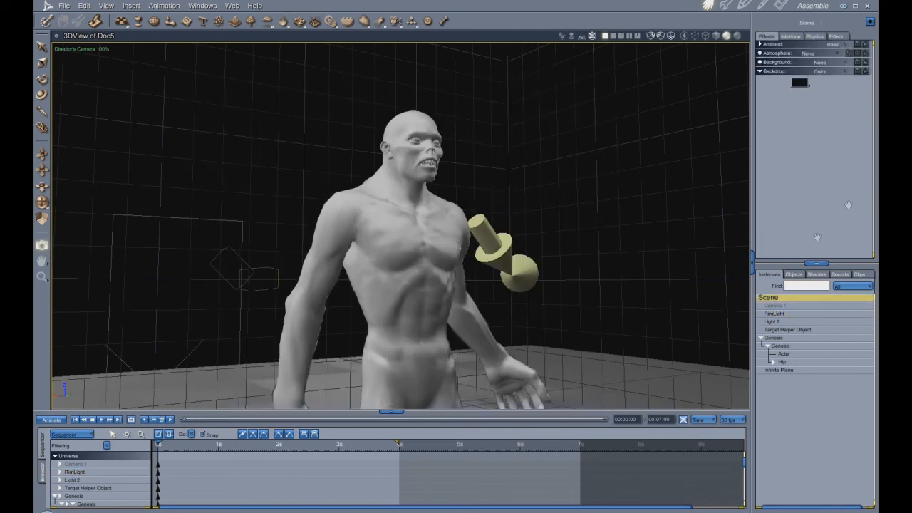
left_click(845, 63)
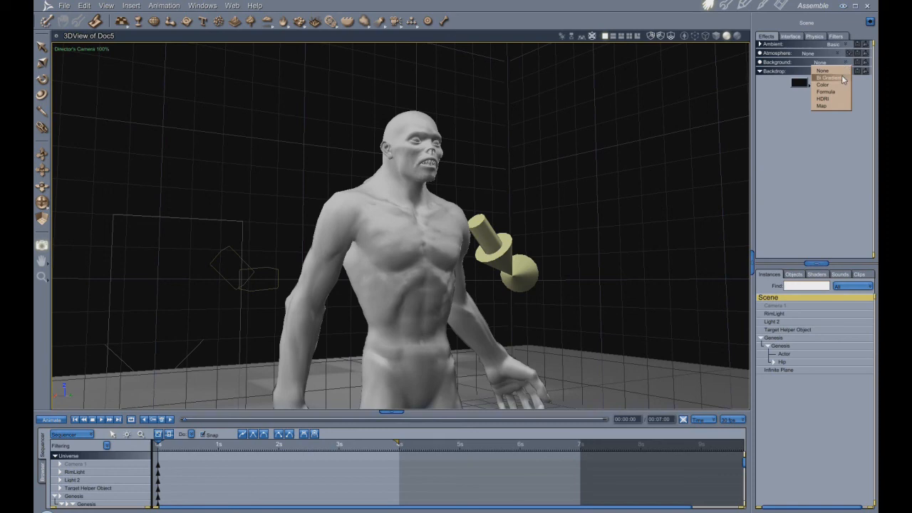
left_click(829, 77)
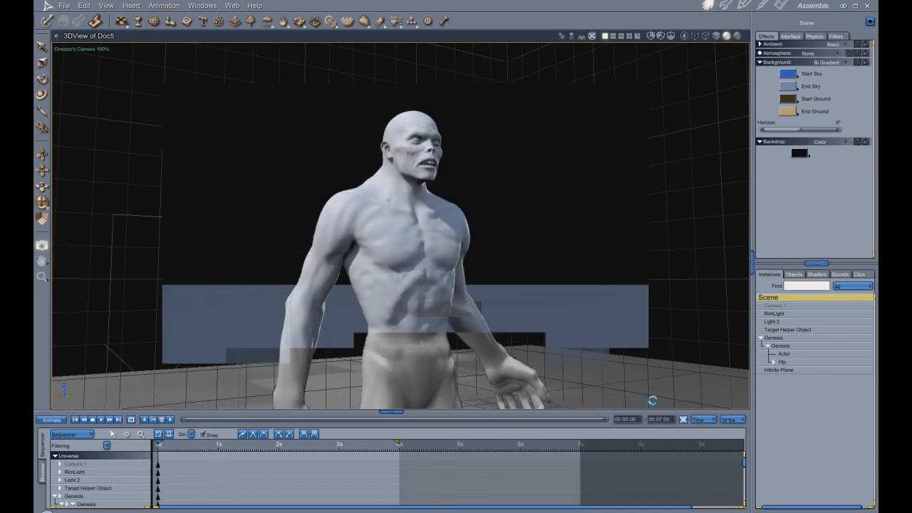
- Hide the Infinite Plane and test-render the upper body without it
left_click(784, 372)
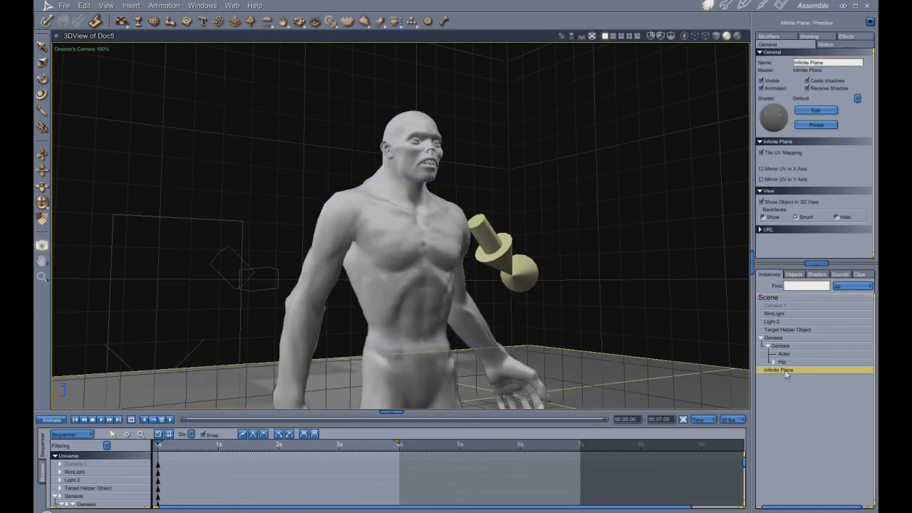
left_click(762, 82)
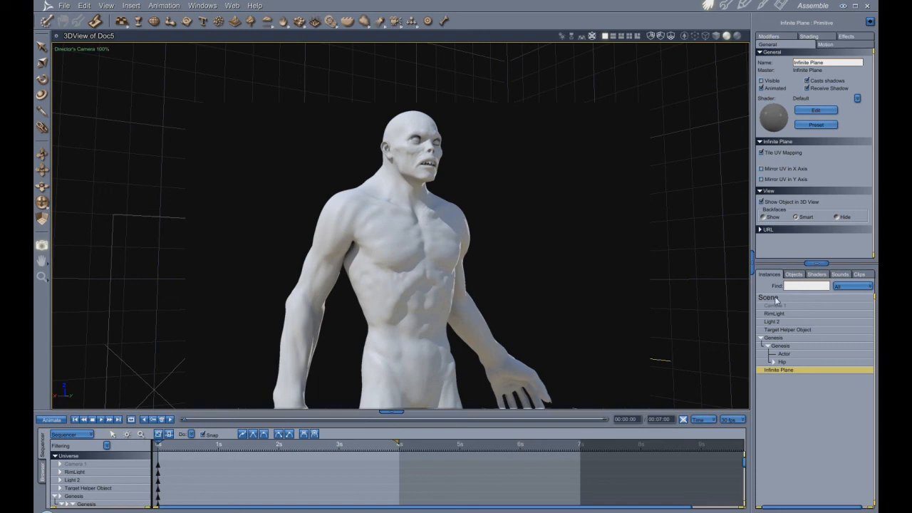
- Set the scene's Bi Gradient Start Sky colour to a muted orange-brown
left_click(770, 297)
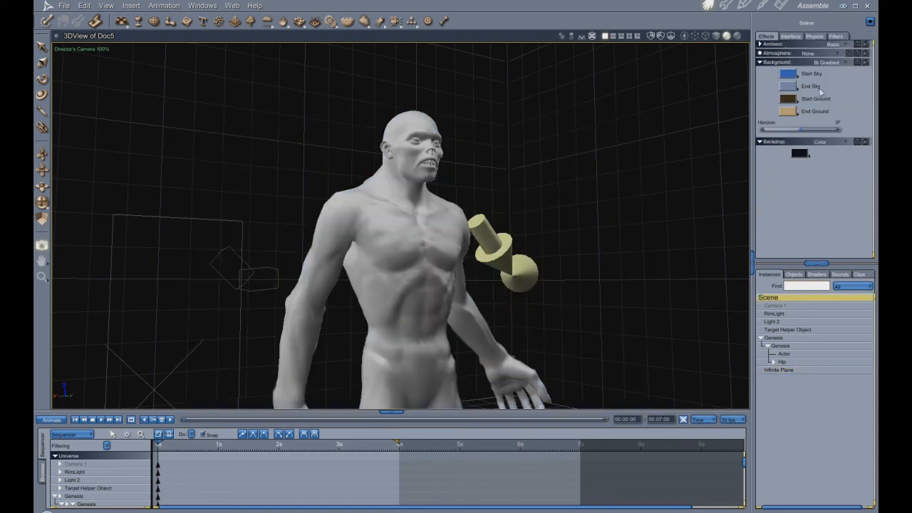
left_click(793, 74)
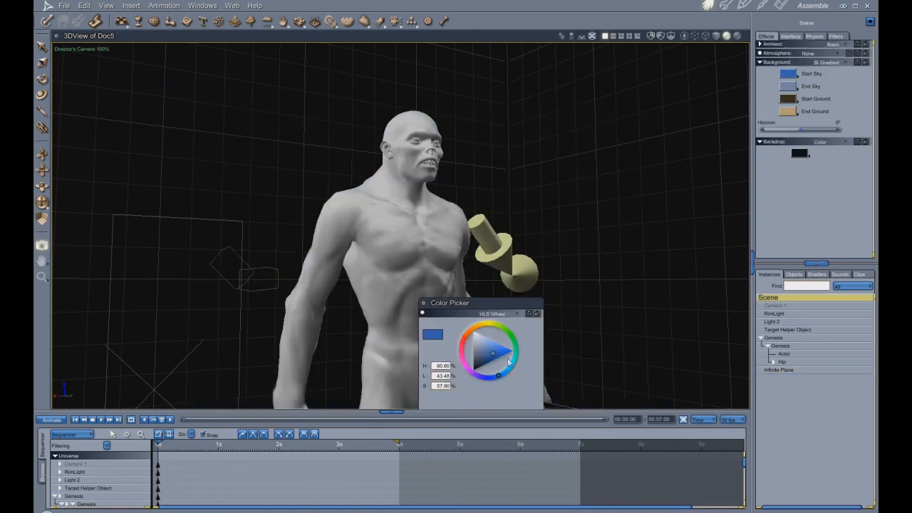
left_click(470, 332)
left_click_drag(487, 359, 481, 363)
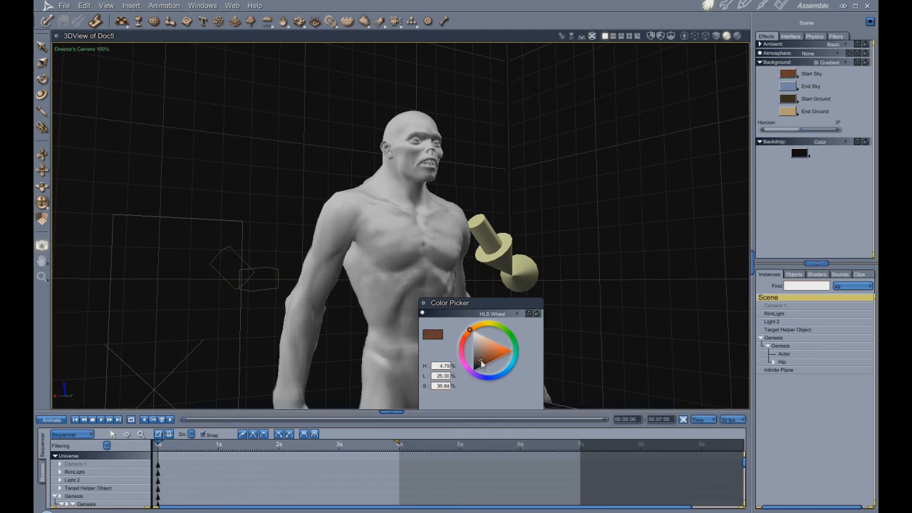
left_click(476, 330)
mouse_move(475, 330)
left_mouse_down()
mouse_move(494, 327)
mouse_move(483, 327)
left_mouse_up()
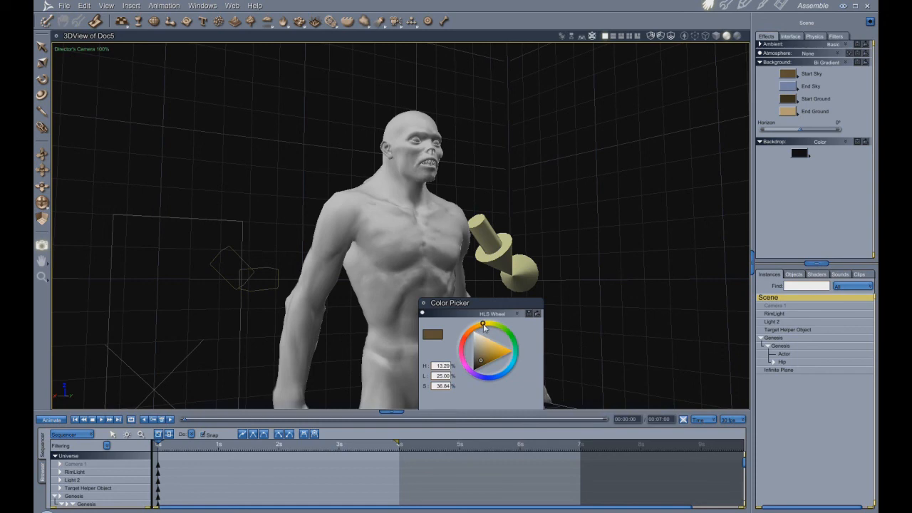
left_click_drag(480, 369, 482, 362)
left_click_drag(482, 362, 480, 363)
left_click_drag(481, 363, 479, 366)
left_click(474, 328)
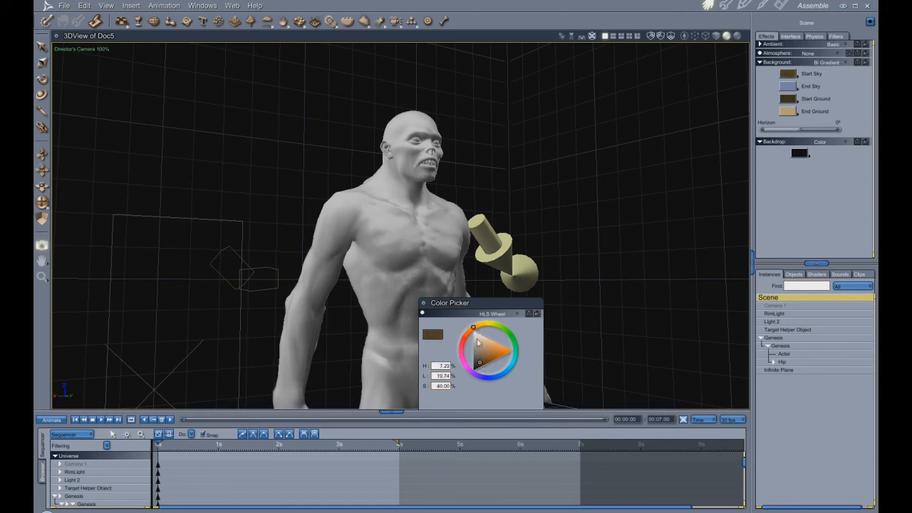
left_click_drag(480, 363, 480, 358)
left_click_drag(477, 359, 489, 358)
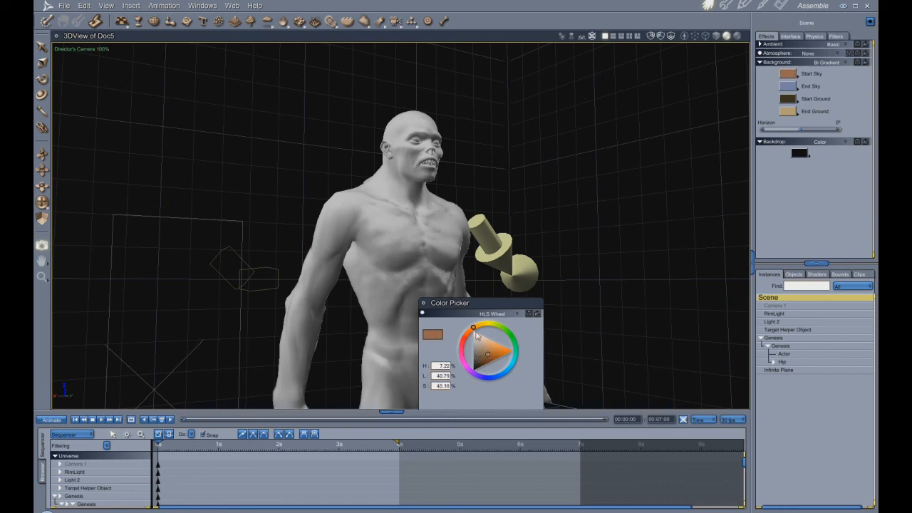
left_click(475, 326)
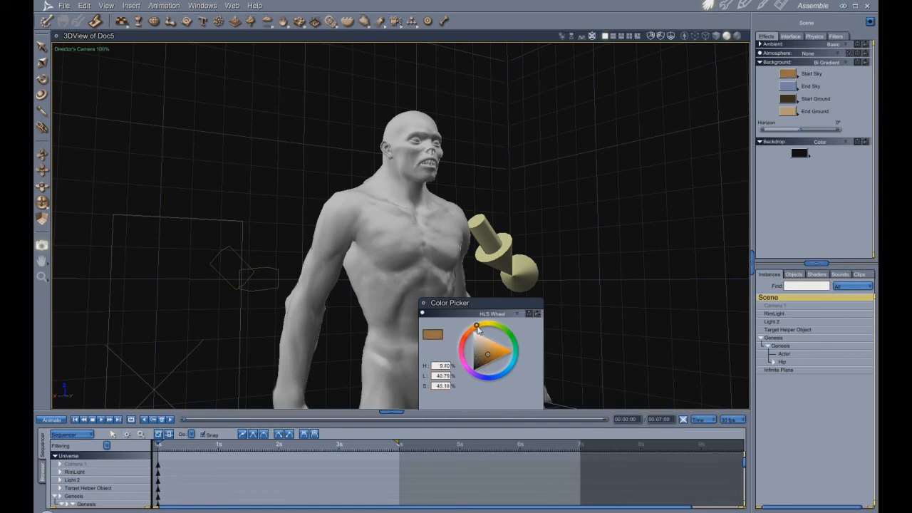
- Set the End Sky colour to a saturated yellow with hue 15.20%, lightness 50% and saturation 100%
left_click(790, 88)
left_click(488, 325)
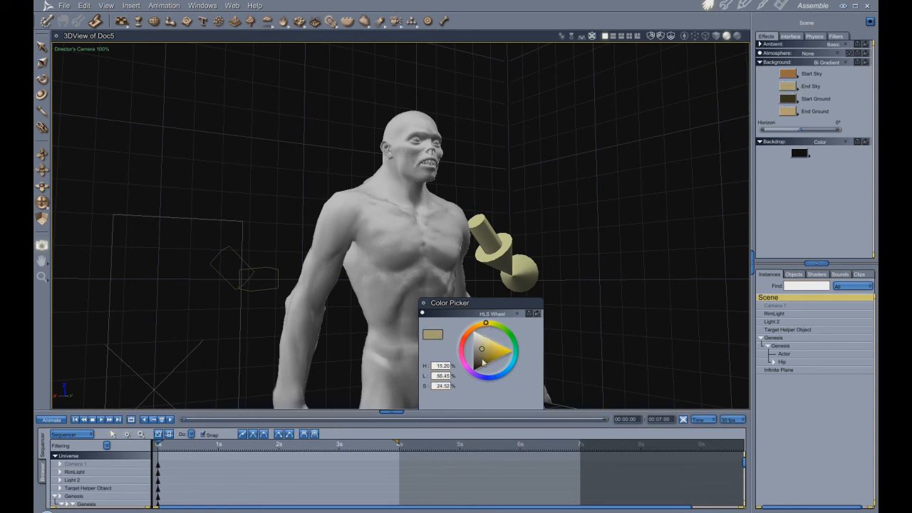
left_click_drag(508, 351, 526, 353)
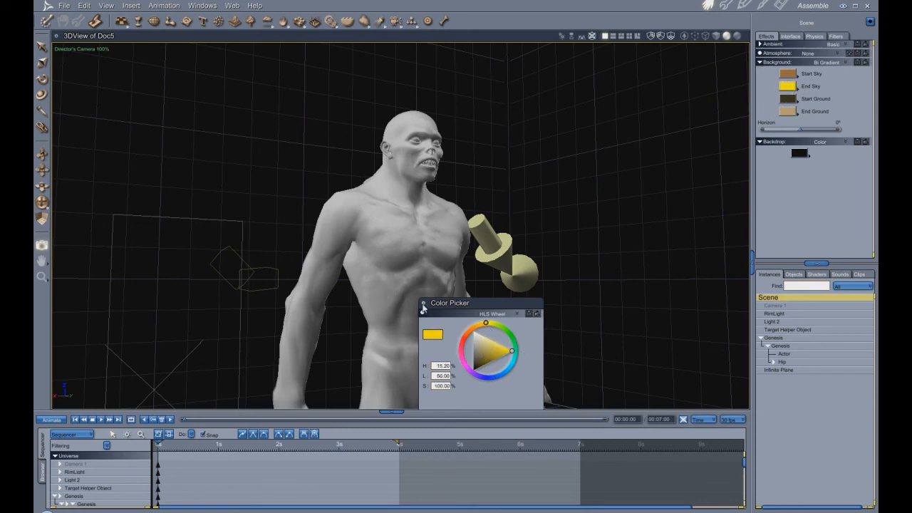
left_click(424, 306)
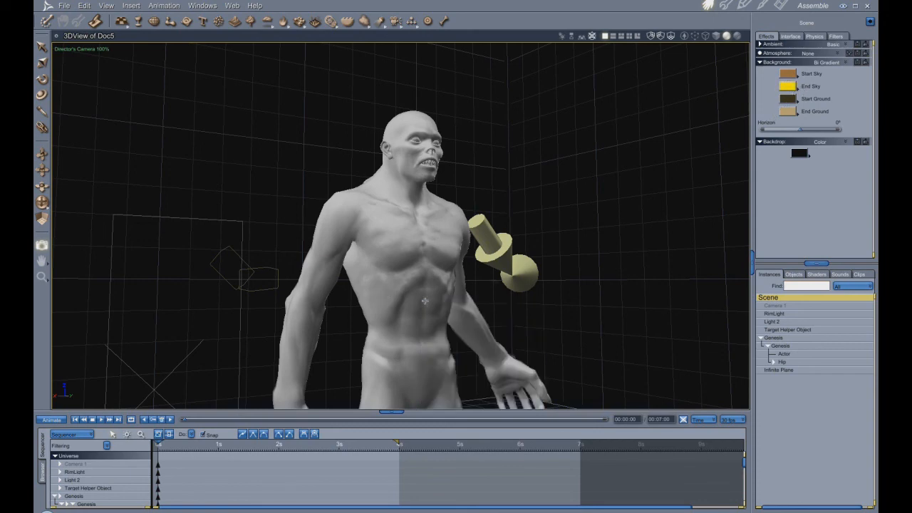
- Set the End Ground colour to a soft blue and test-render the upper body
left_click(790, 112)
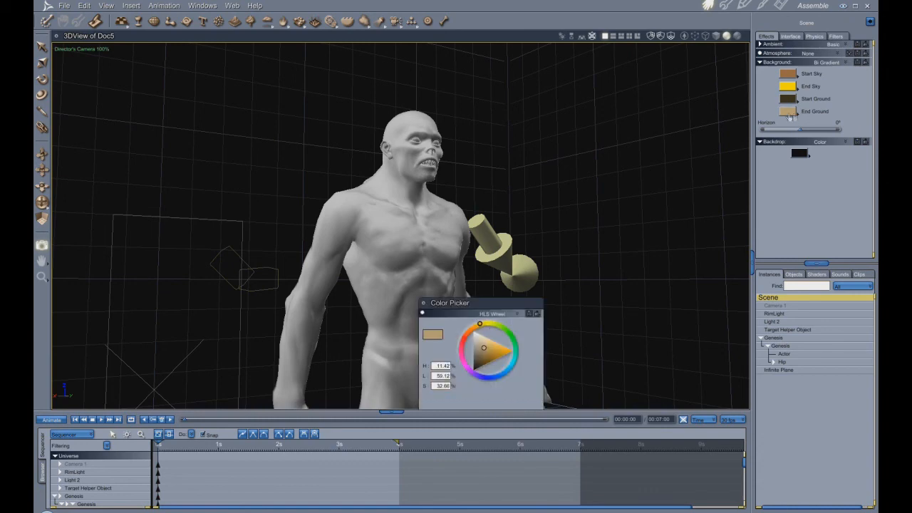
left_click(505, 375)
left_click(504, 349)
left_click_drag(505, 350, 488, 351)
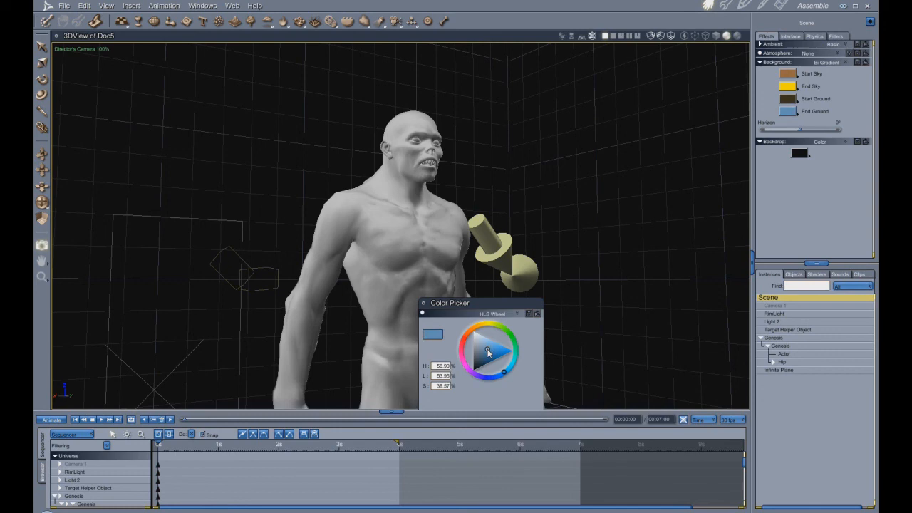
left_click(423, 303)
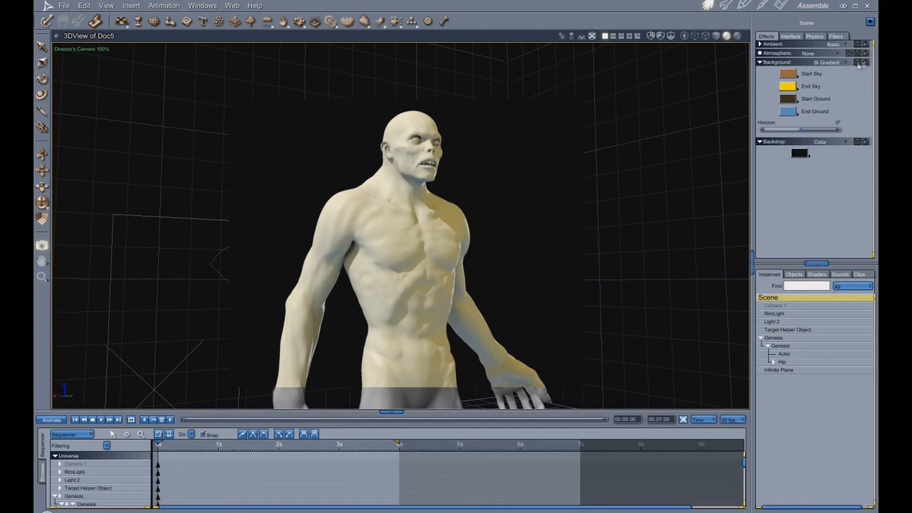
- Tone the End Sky colour down to a muted beige of about 60% lightness and 23% saturation
left_click(788, 86)
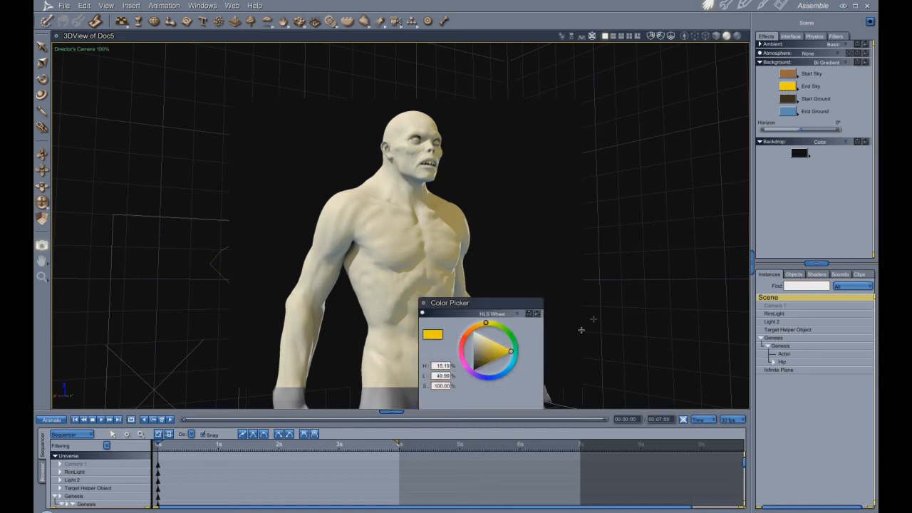
left_click(490, 351)
left_click_drag(489, 350, 487, 353)
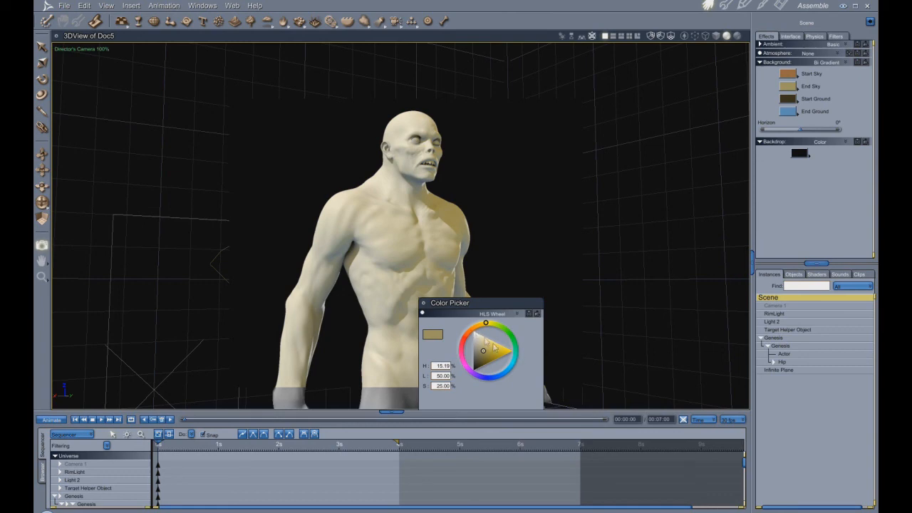
left_click_drag(489, 357, 497, 368)
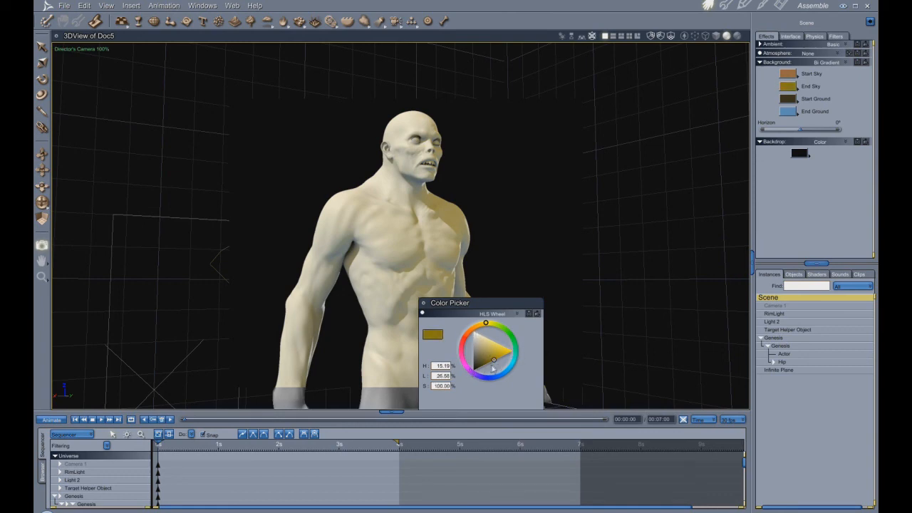
mouse_move(499, 363)
left_mouse_down()
mouse_move(520, 353)
mouse_move(487, 376)
mouse_move(500, 349)
mouse_move(489, 333)
mouse_move(521, 343)
mouse_move(493, 315)
left_mouse_up()
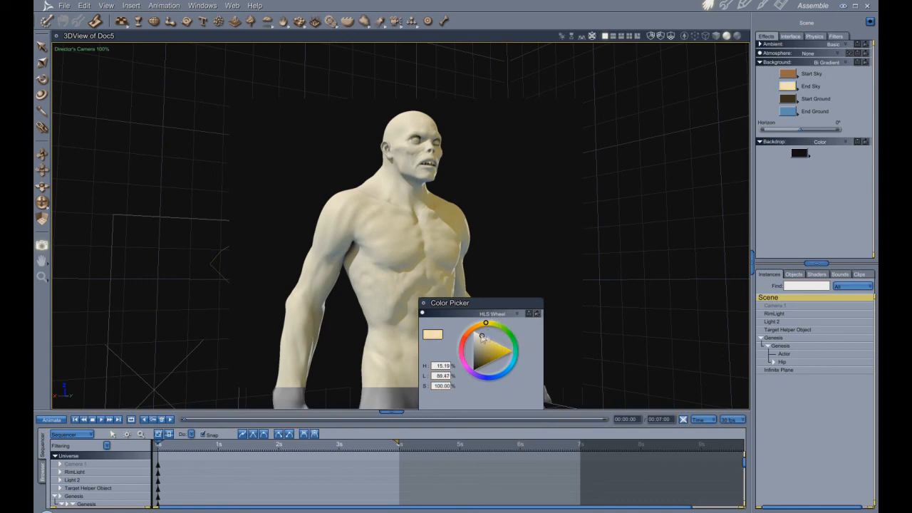
left_click_drag(483, 341, 481, 346)
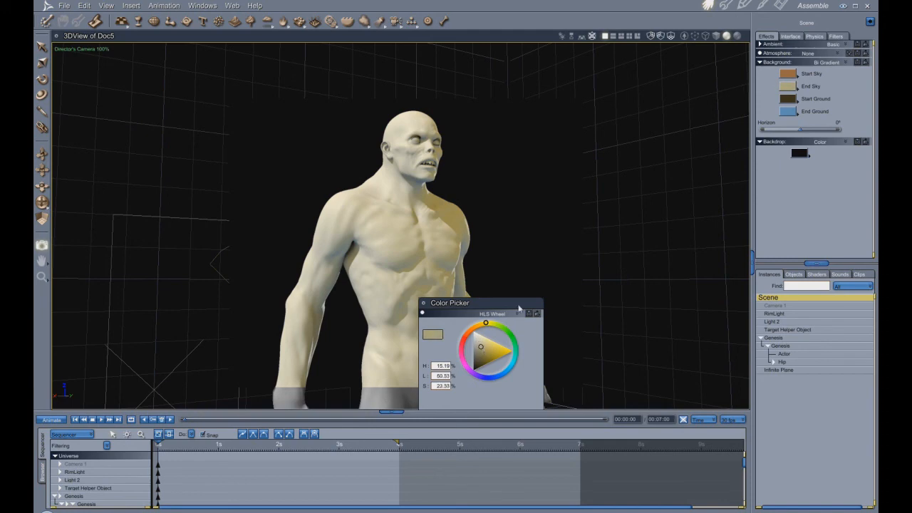
left_click(423, 303)
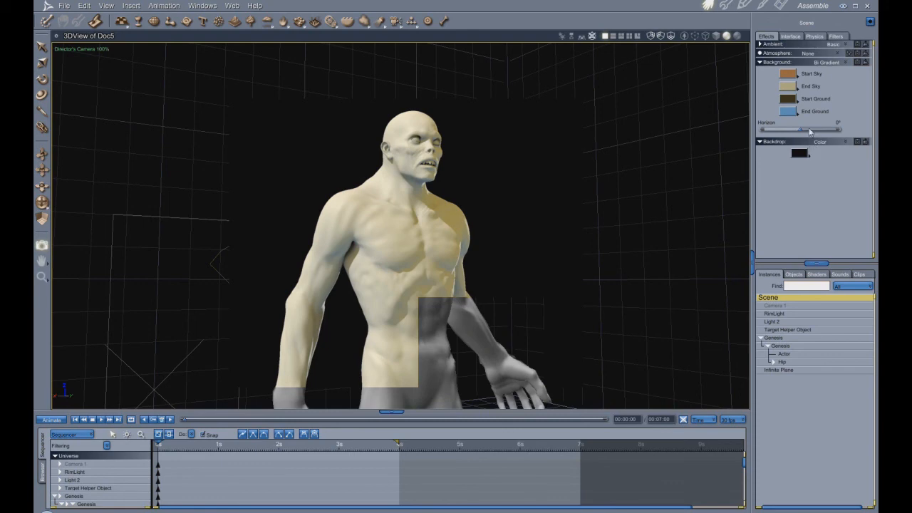
- Set the Start Ground colour to a dark blue and test-render the upper body
left_click(793, 104)
left_click(495, 377)
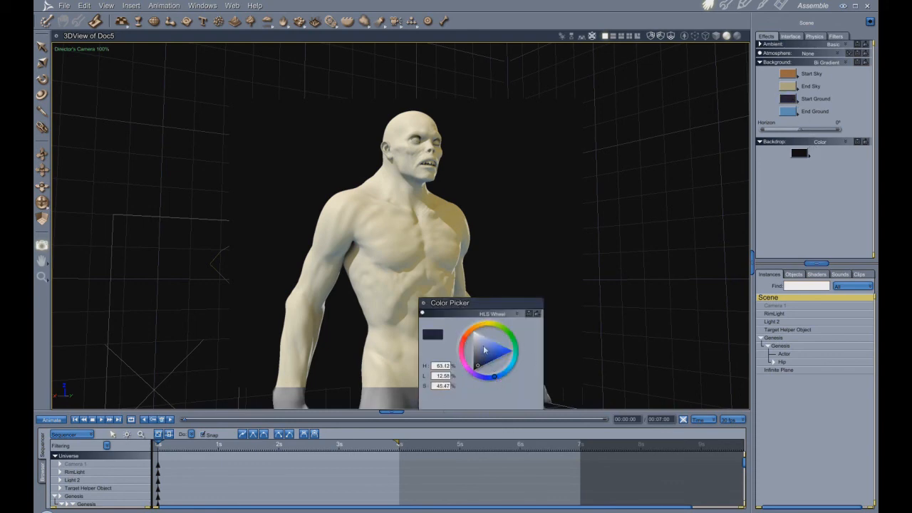
left_click(478, 366)
left_click(423, 304)
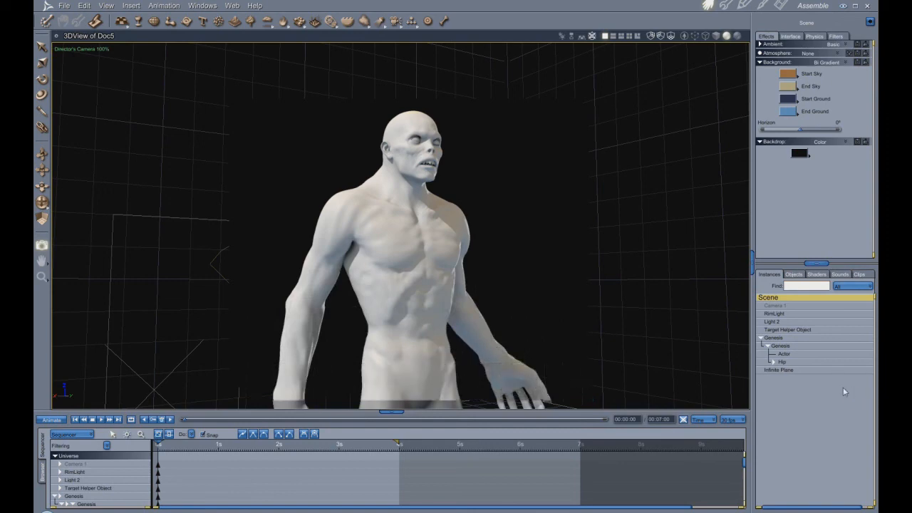
- Set the End Ground colour to a muted brown of about 7% hue, 33% lightness and 34% saturation
left_click(789, 113)
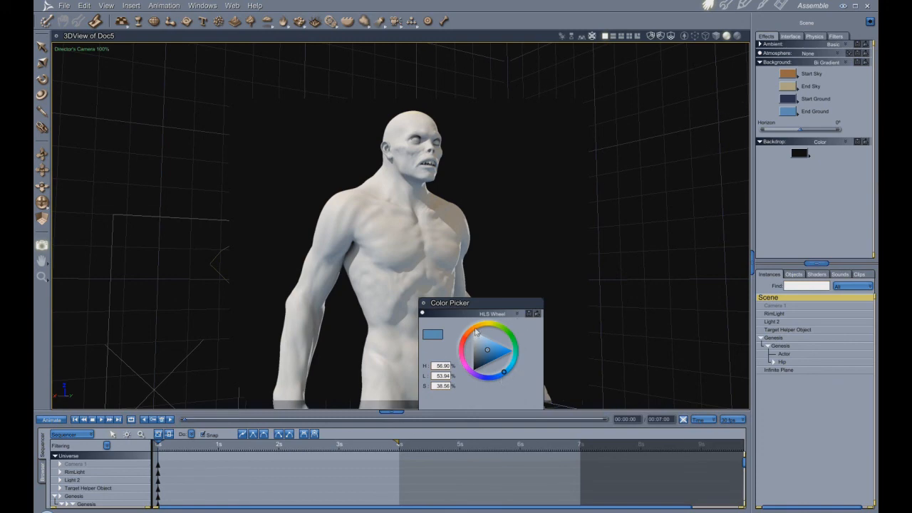
left_click(507, 331)
left_click_drag(507, 332, 483, 354)
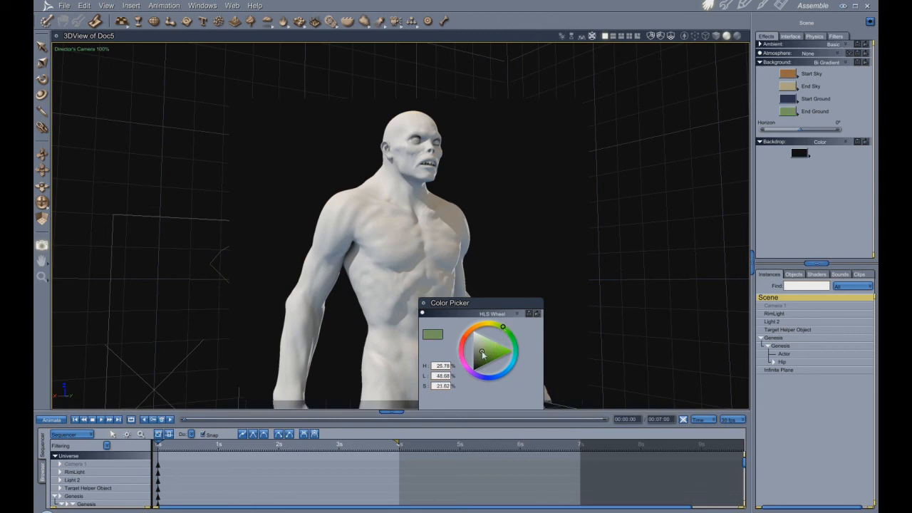
left_click_drag(487, 355, 485, 350)
left_click(474, 328)
left_click_drag(485, 353, 482, 361)
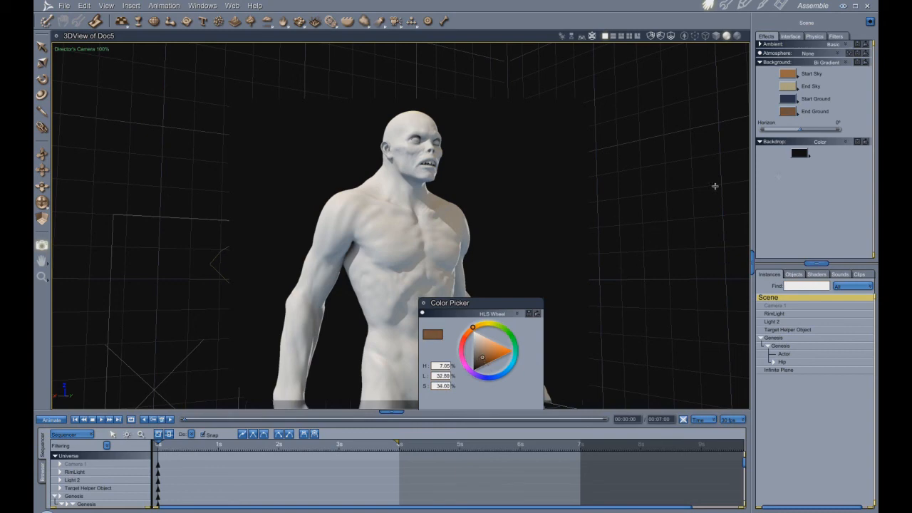
- Set the End Sky colour to a grey-green of about 24% hue, 47% lightness and 11% saturation
left_click(793, 87)
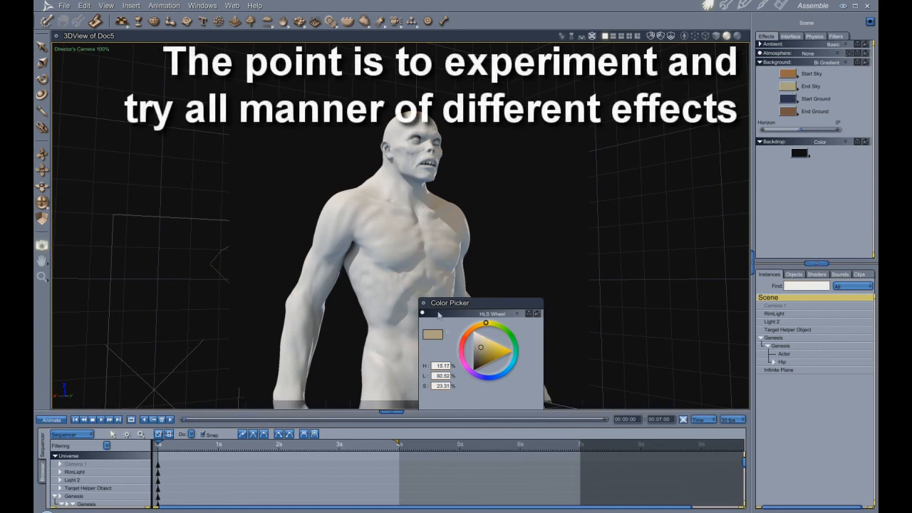
left_click(500, 326)
left_click_drag(482, 353, 478, 355)
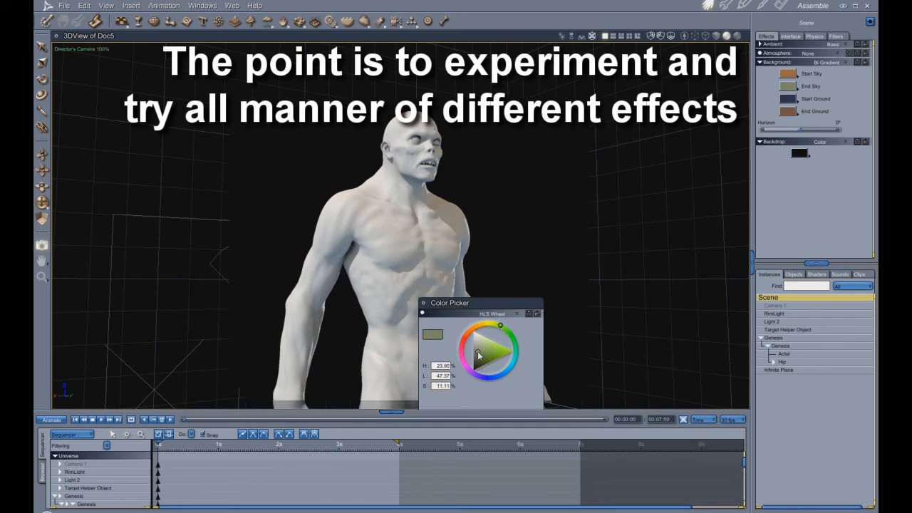
left_click(423, 303)
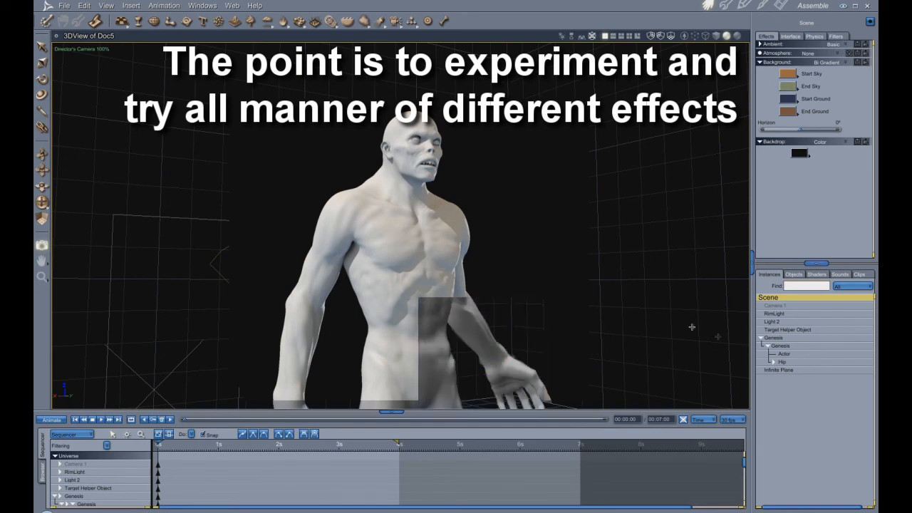
- Compare test renders of the upper body with Light 2's brightness at 86% and at 29%
left_click(780, 325)
left_click_drag(774, 158, 771, 158)
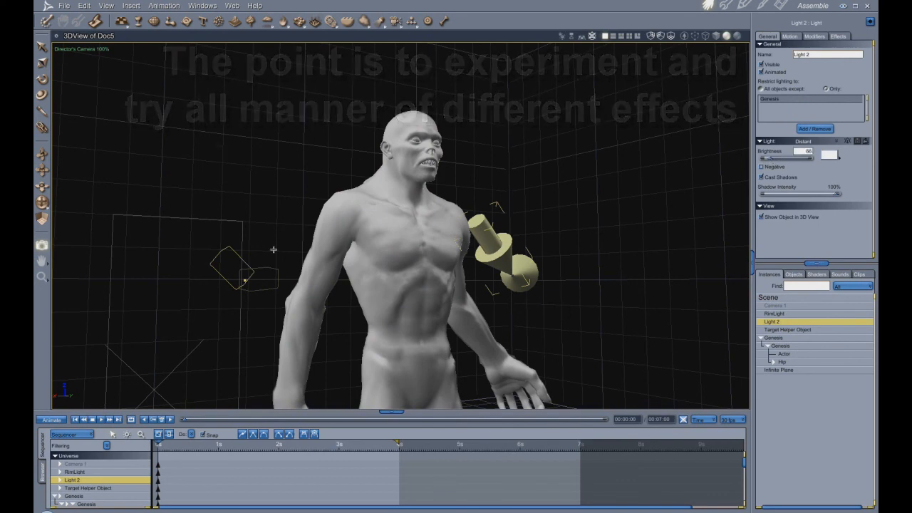
left_click_drag(655, 419, 638, 407)
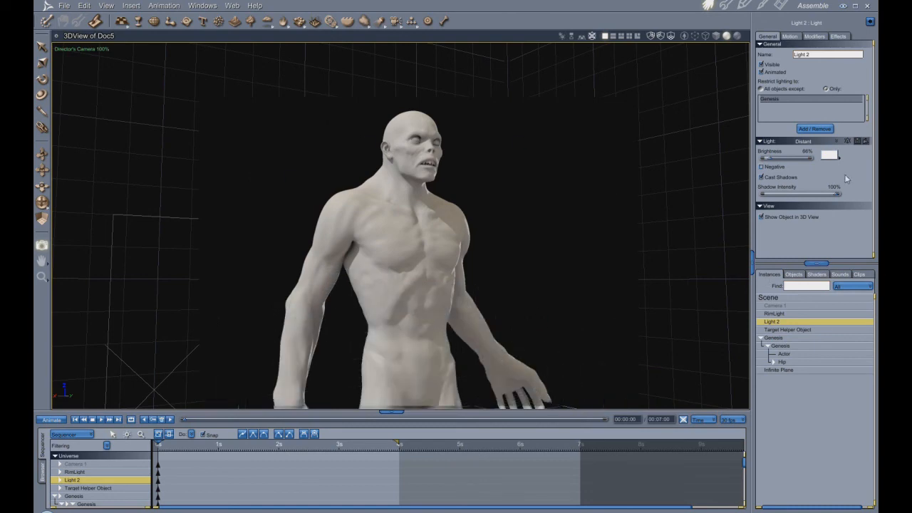
left_click(770, 158)
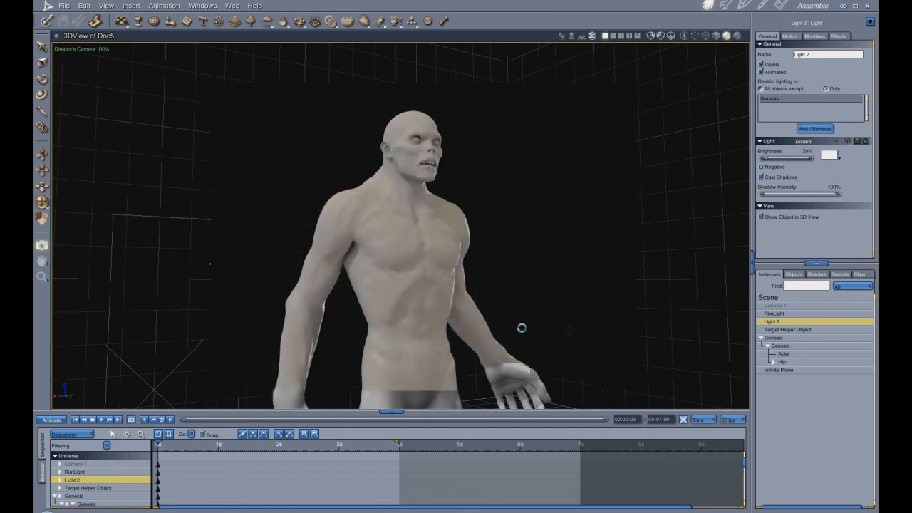
- Lower the Sky Light intensity in the render settings and test-render the upper body
left_click(782, 5)
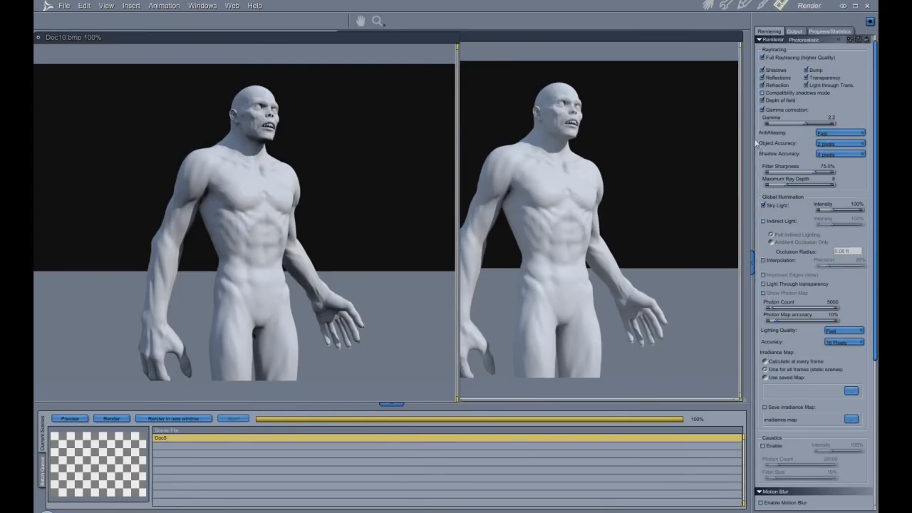
left_click(832, 211)
left_click_drag(832, 213, 828, 214)
left_click(708, 5)
left_click(42, 245)
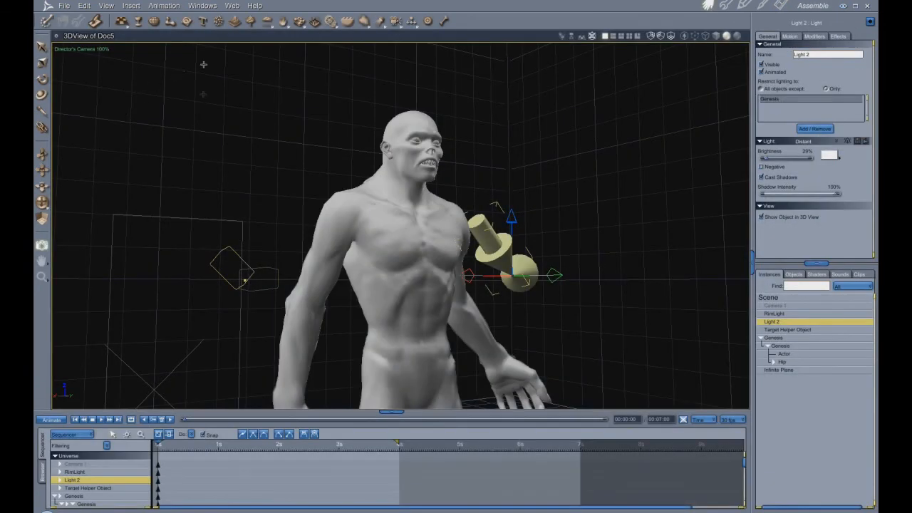
left_click(620, 383)
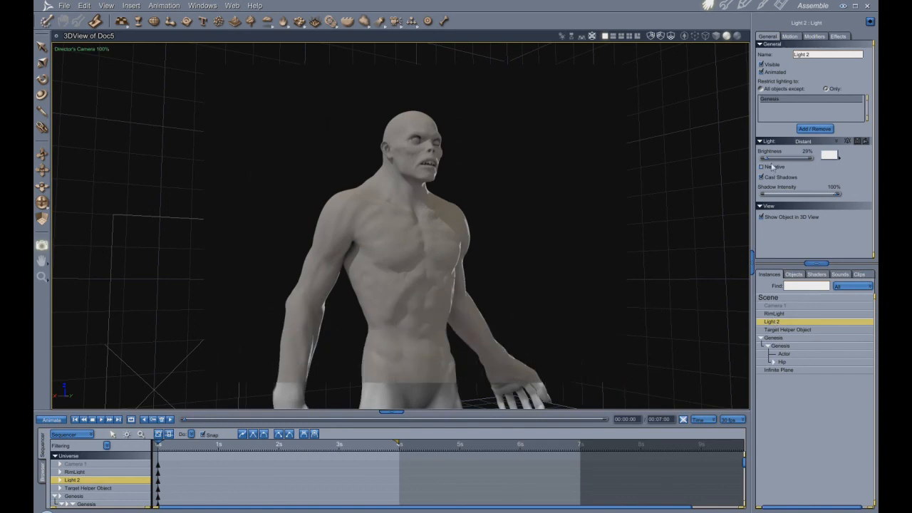
- Raise Light 2's brightness to 100% and test-render the upper body
left_click_drag(768, 161, 772, 161)
left_click_drag(205, 97, 558, 372)
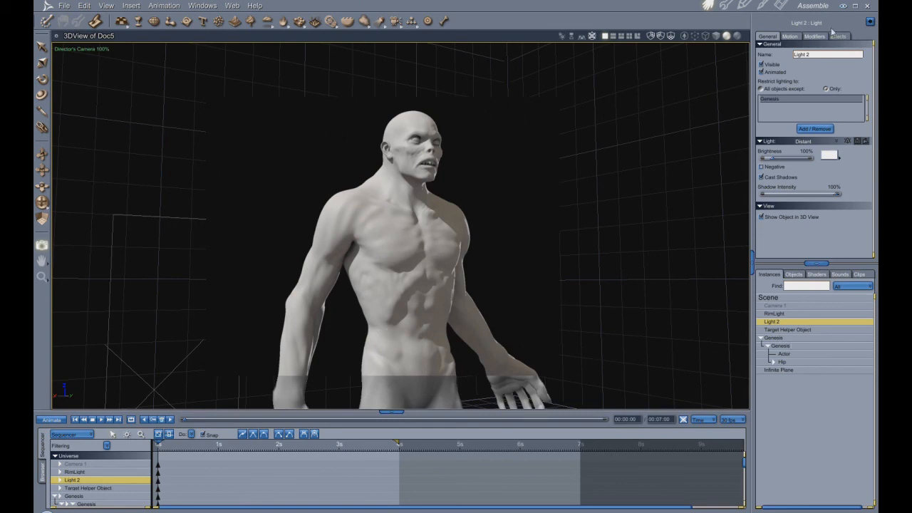
- Examine Light 2's shadow settings and the scene's background gradient settings
left_click(839, 35)
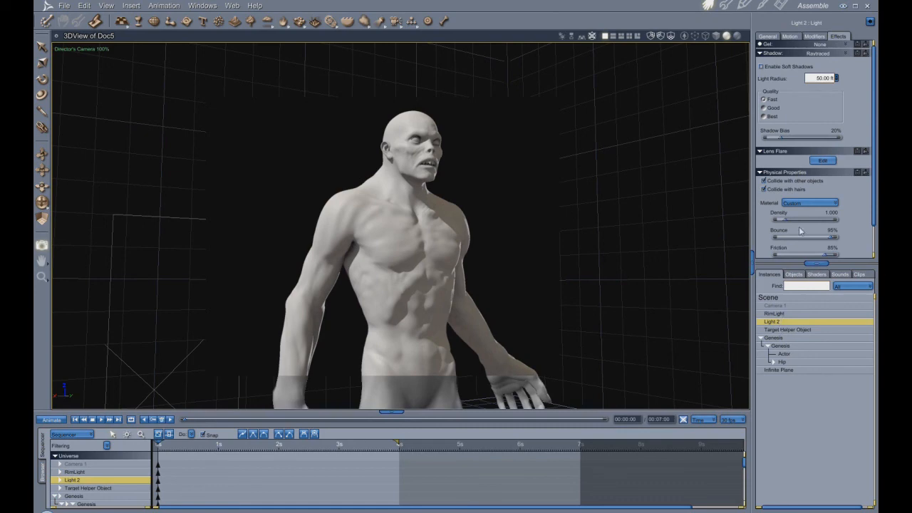
left_click(769, 298)
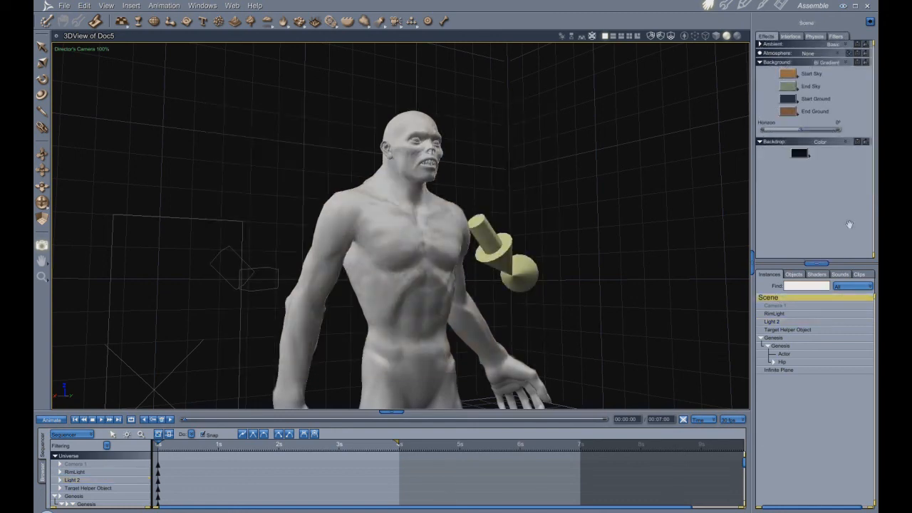
- Remove the scene's Bi Gradient background and its backdrop colour by setting both to None
left_click(846, 64)
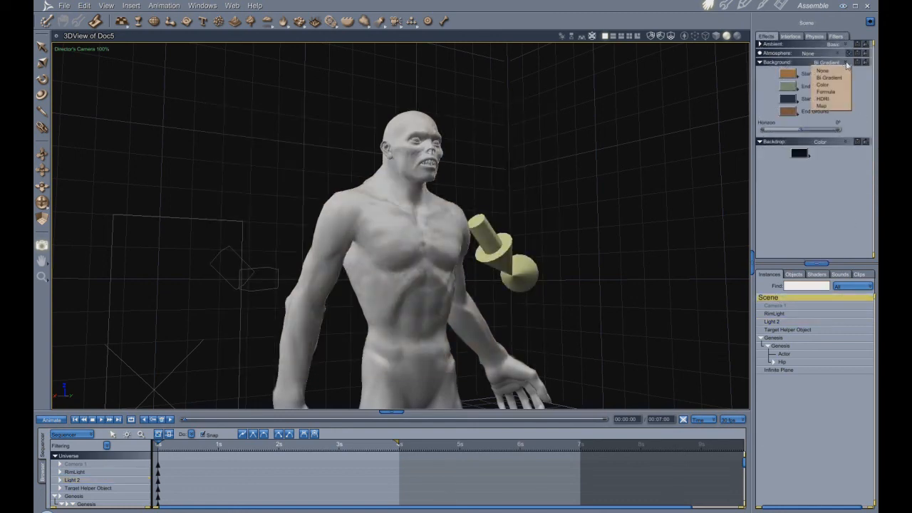
left_click(823, 71)
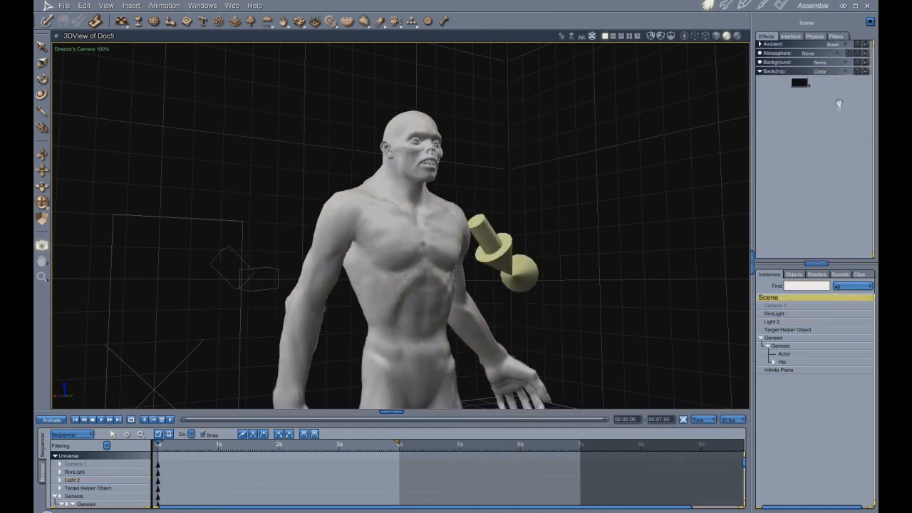
left_click(845, 72)
left_click(829, 81)
- Set the scene's atmosphere to Realistic Sky and accept its sky, sun and haze settings as they are
left_click(840, 57)
left_click(828, 86)
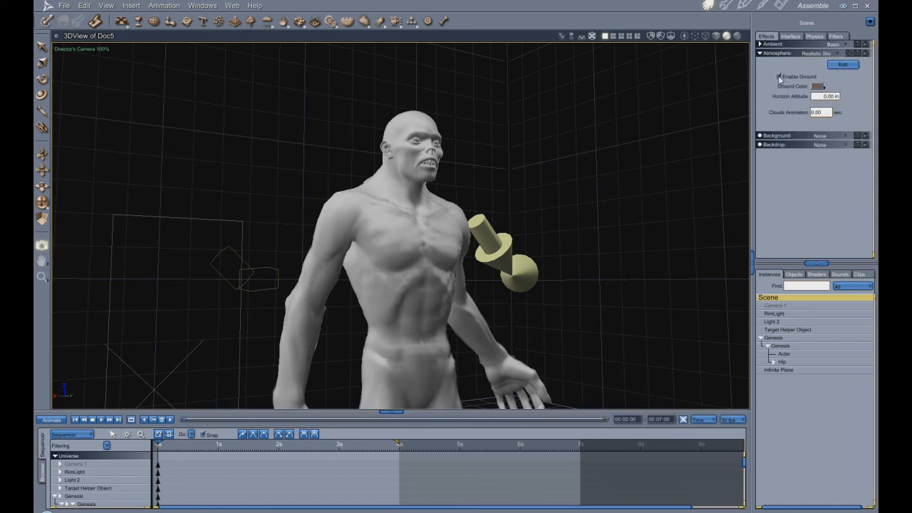
left_click(846, 65)
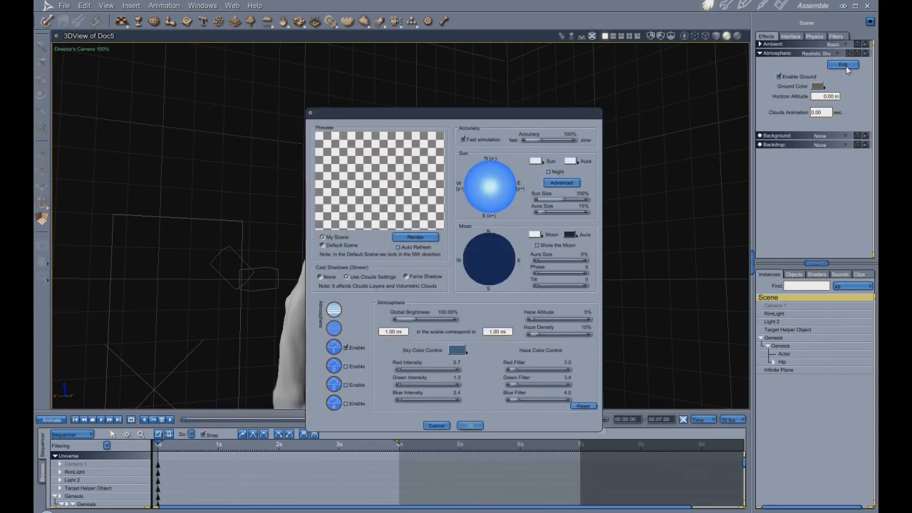
left_click(471, 425)
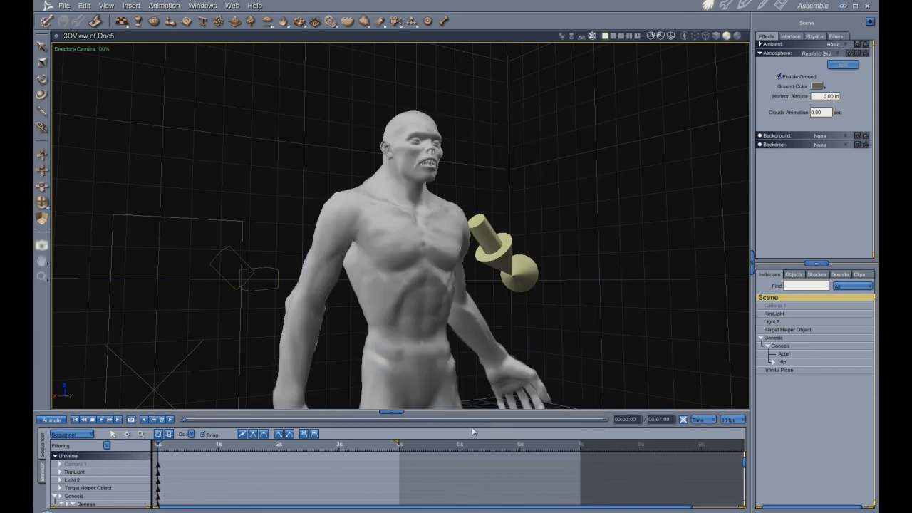
- Change Light 2 to a Sun Light and rotate it so that it shines on the figure at an angle
left_click(777, 325)
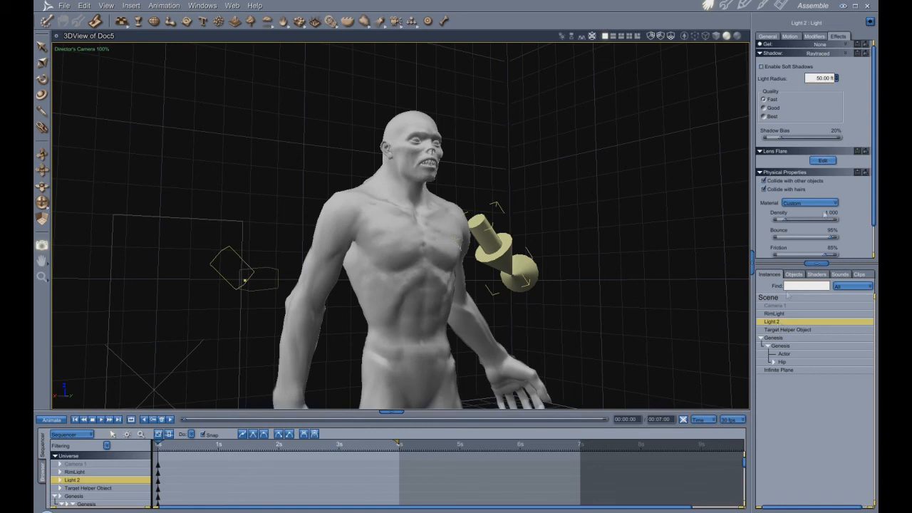
left_click(768, 36)
left_click(837, 143)
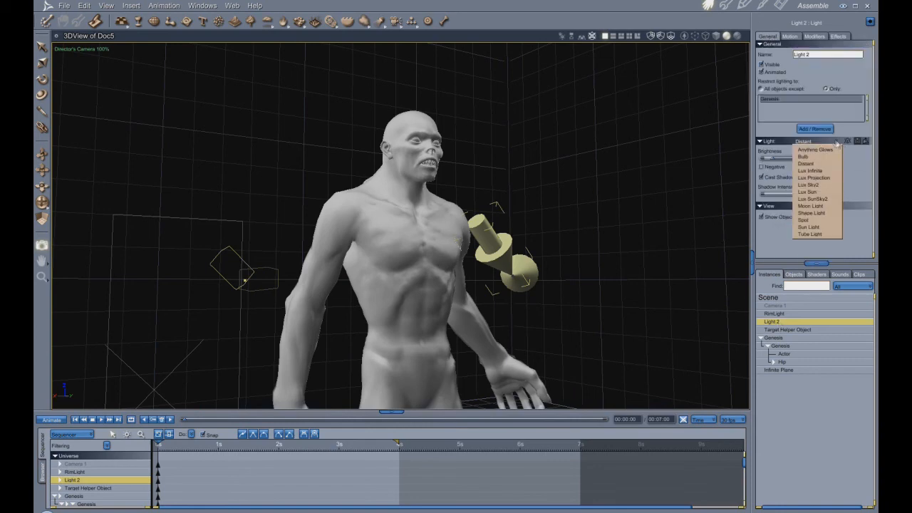
left_click(821, 228)
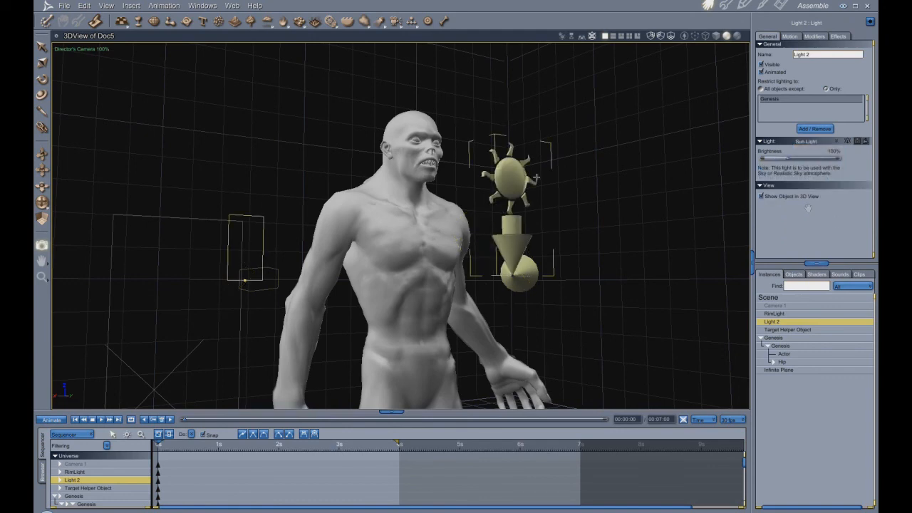
left_click(43, 81)
left_click_drag(496, 251, 611, 260)
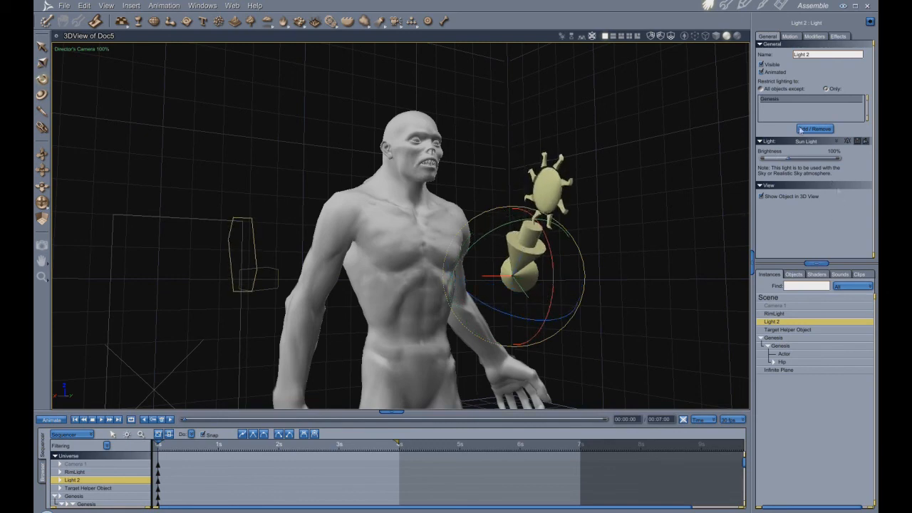
- Check the sun light's shadow settings, tilt the light further and raise its brightness to 239%
left_click(841, 36)
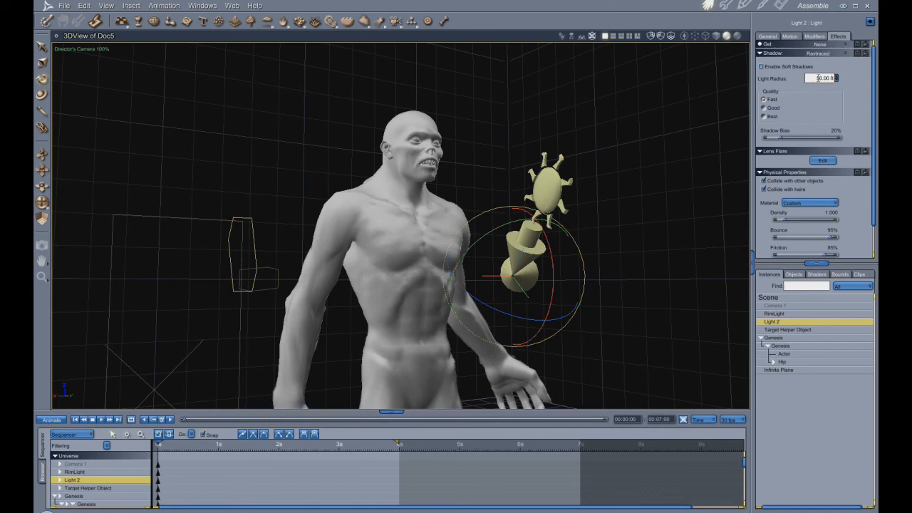
left_click(768, 36)
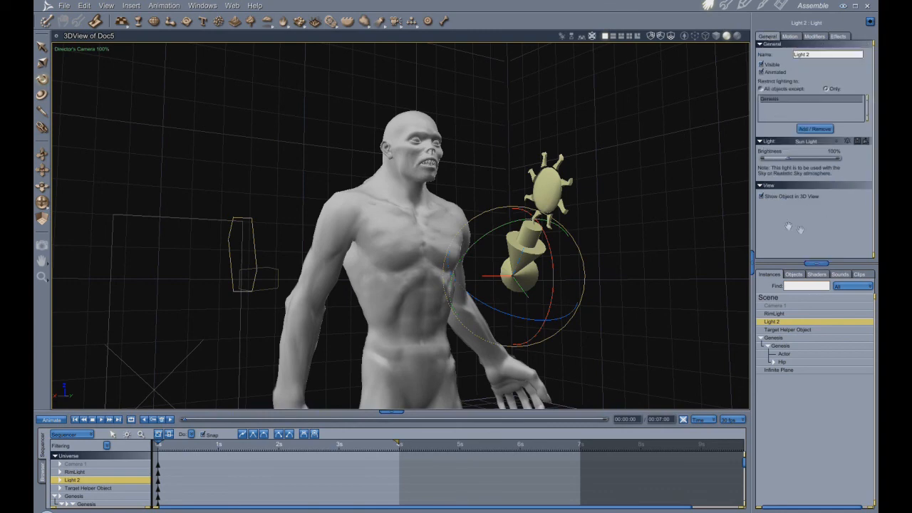
left_click(839, 37)
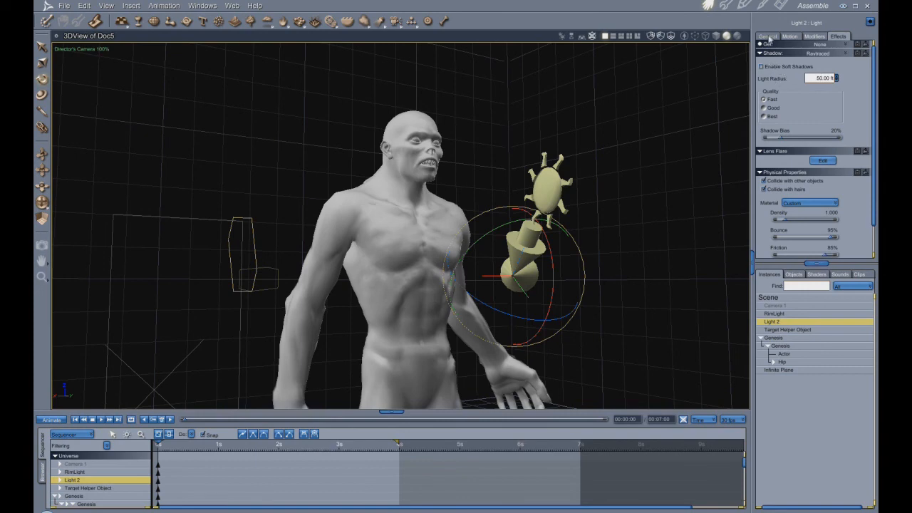
left_click(767, 37)
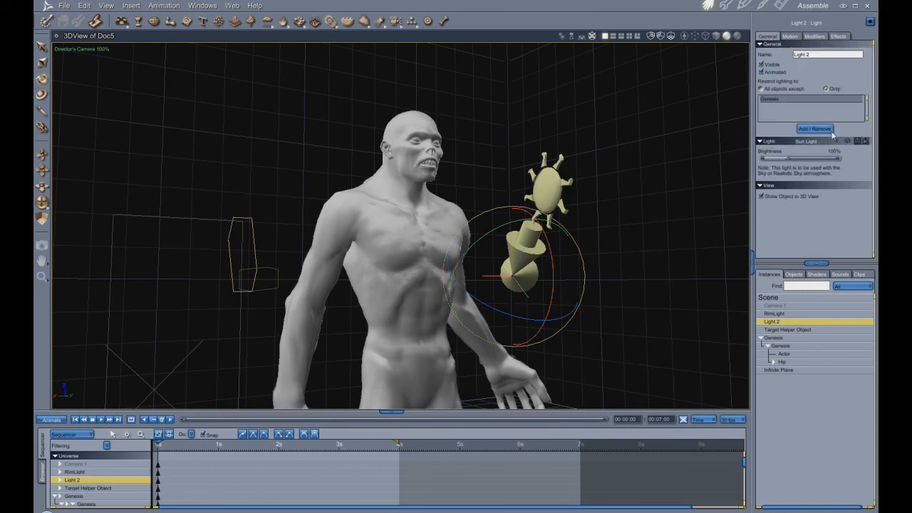
left_click_drag(576, 272, 593, 274)
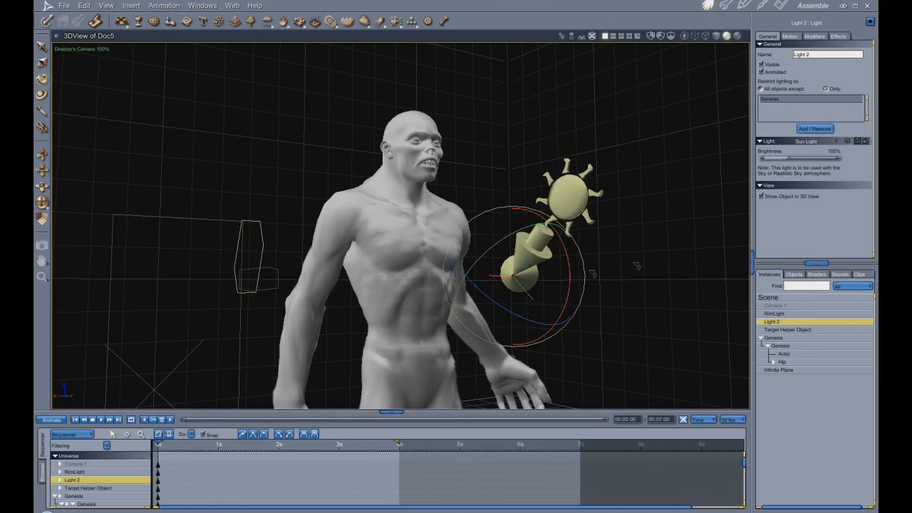
left_click_drag(789, 158, 810, 160)
- Try the Spot type on Light 2 and restore the tilted Sun Light with its raised brightness
left_click(838, 143)
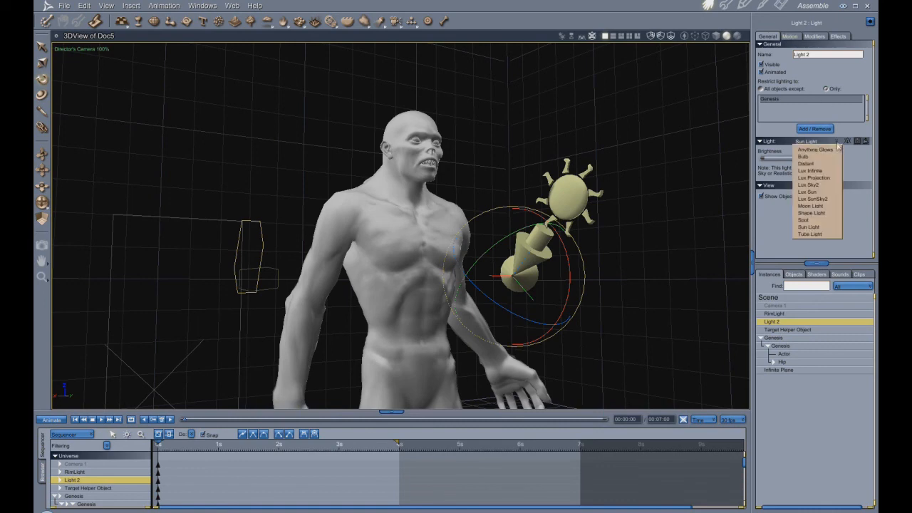
left_click(817, 224)
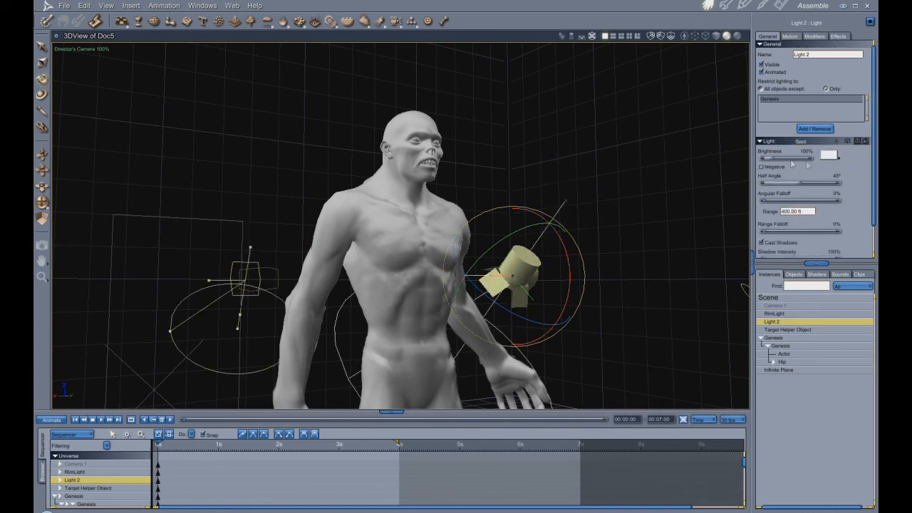
scroll(805, 224, "down", 2)
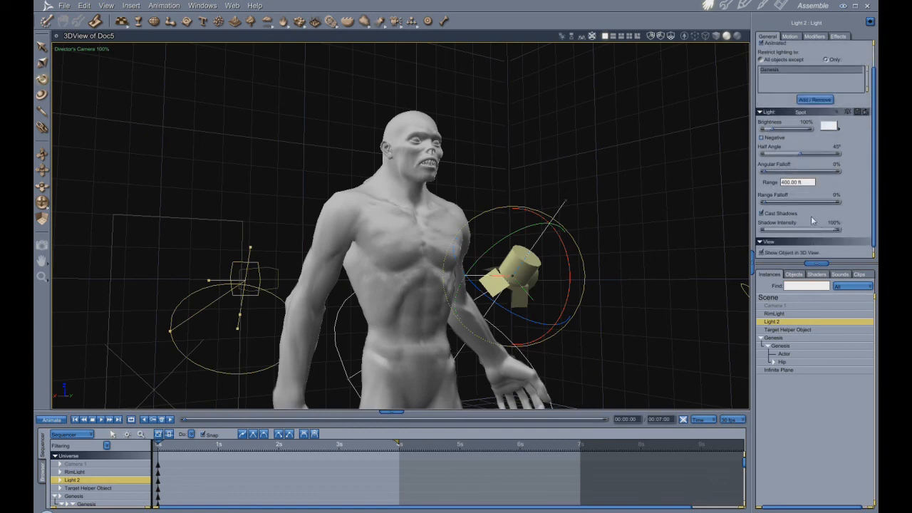
scroll(811, 221, "up", 2)
left_click(837, 142)
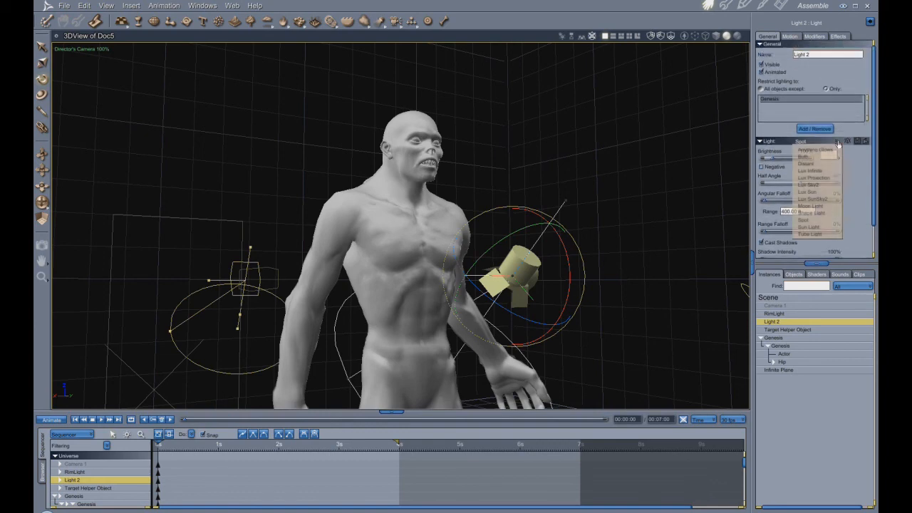
left_click(824, 227)
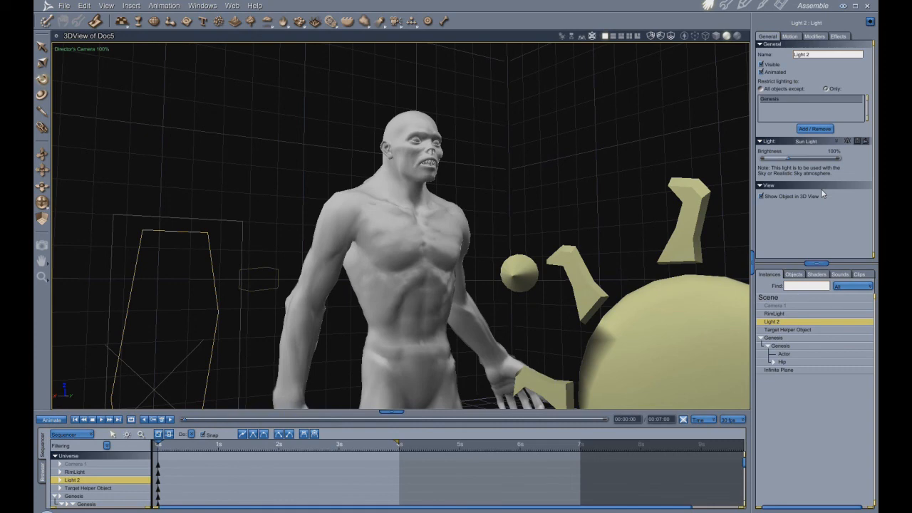
key("ctrl+z")
key("ctrl+z")
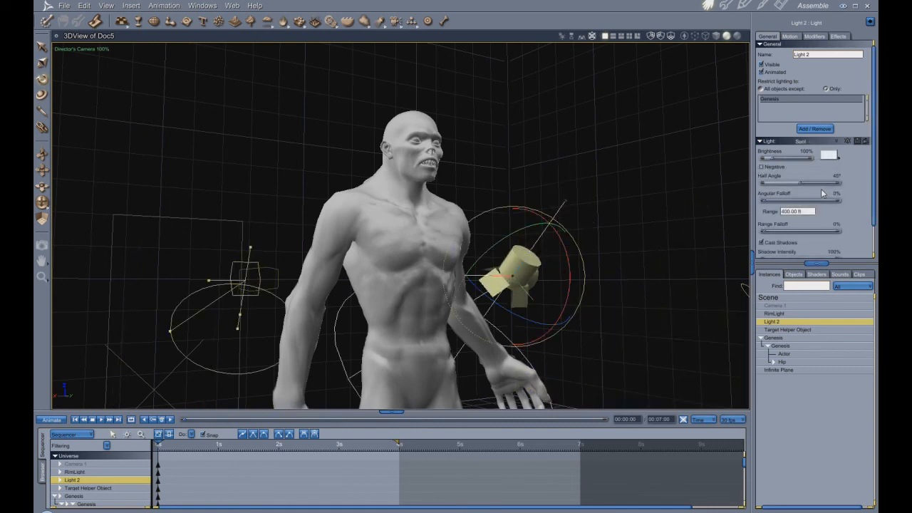
key("ctrl+y")
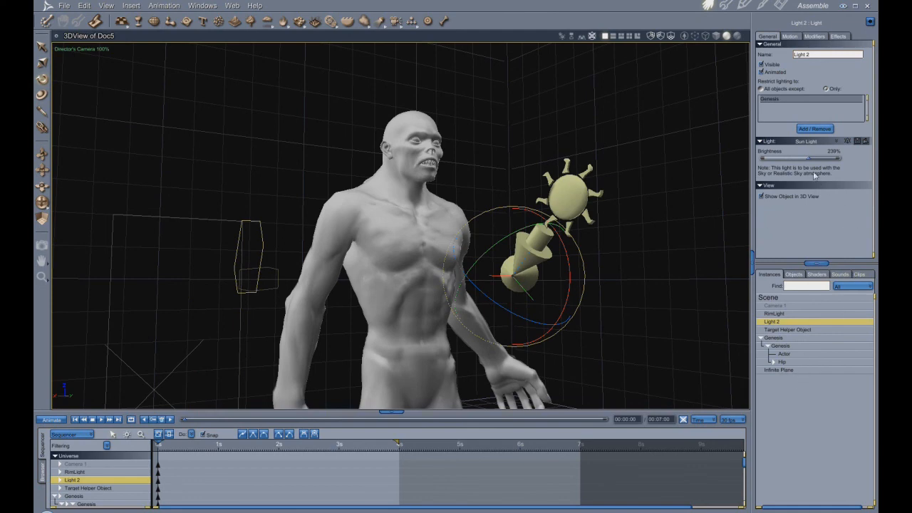
- Fine-tune the sun light's brightness and enable Indirect Light in the render's global illumination settings
left_click_drag(811, 158, 808, 161)
left_click(772, 298)
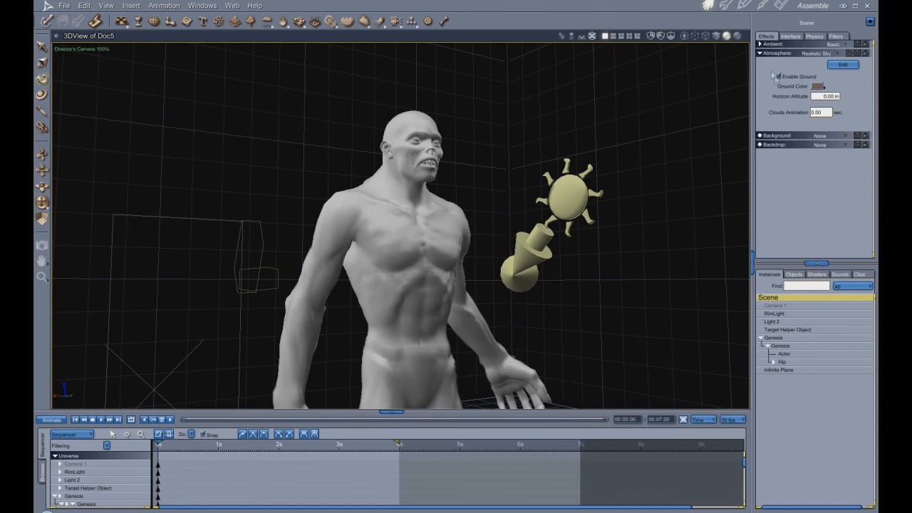
left_click(781, 6)
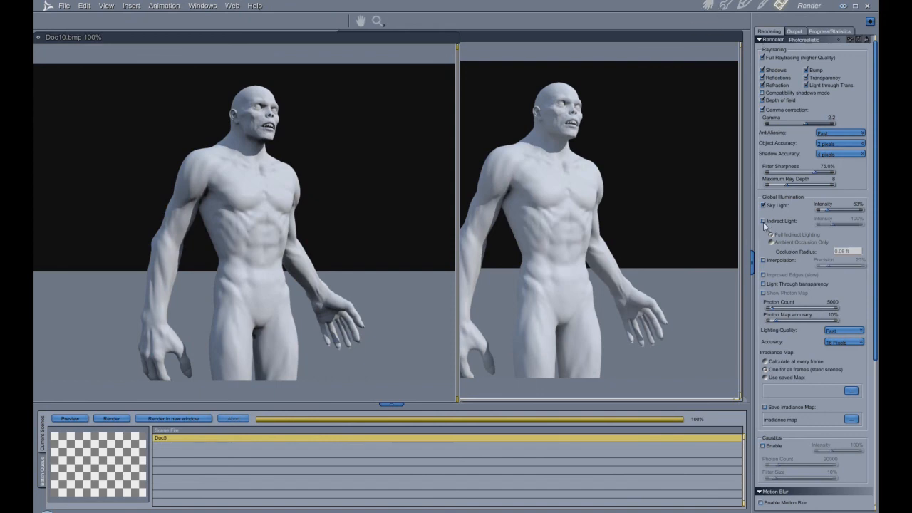
left_click(764, 222)
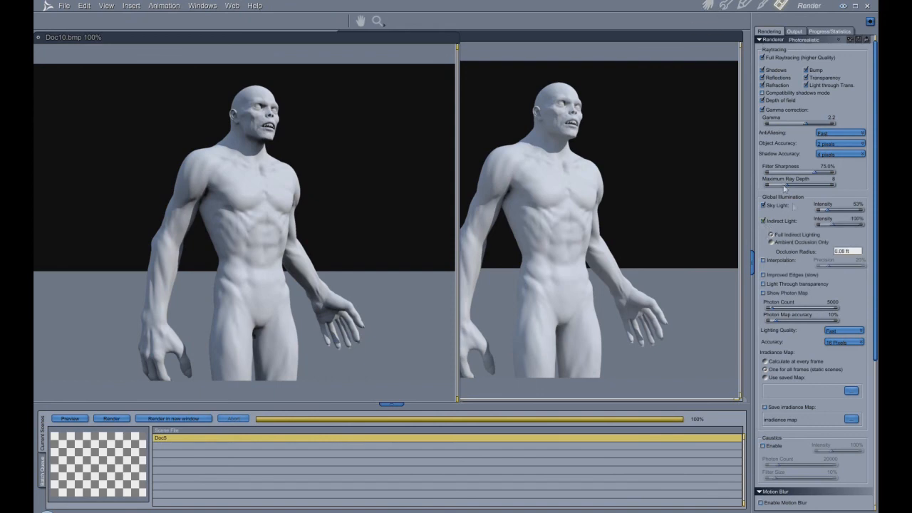
- Change the Infinite Plane's top shader to the Shadow Catcher lighting model and make the plane visible
left_click(707, 5)
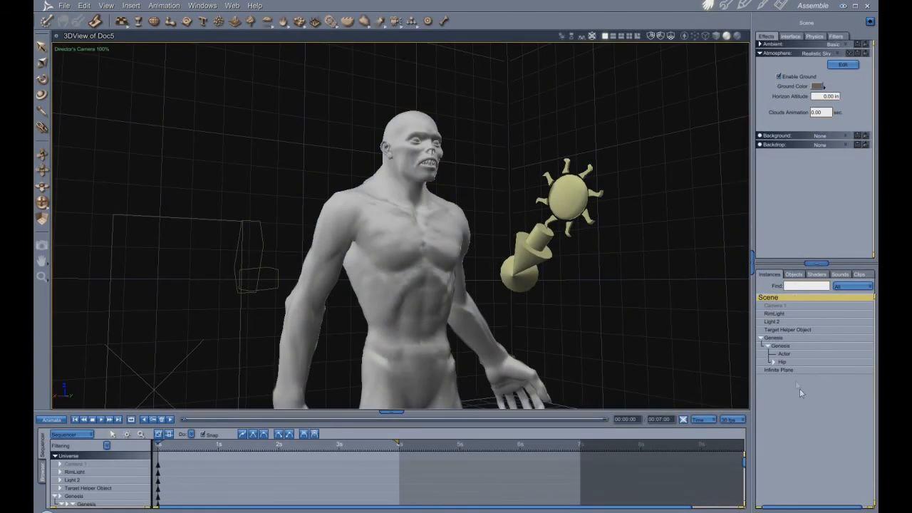
left_click(789, 370)
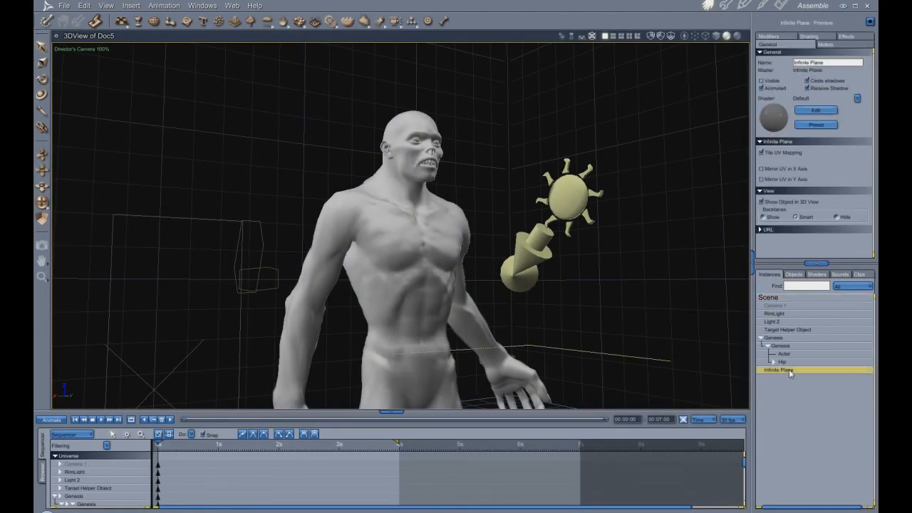
left_click(764, 6)
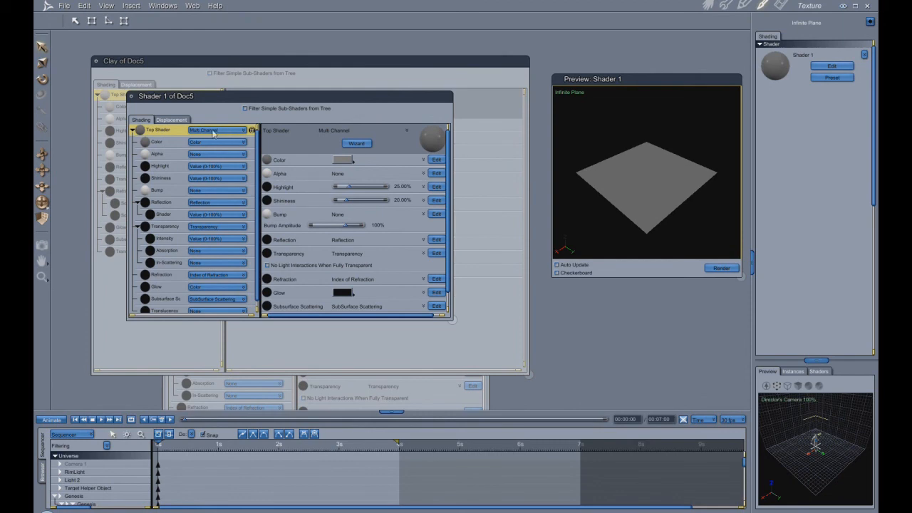
left_click(242, 131)
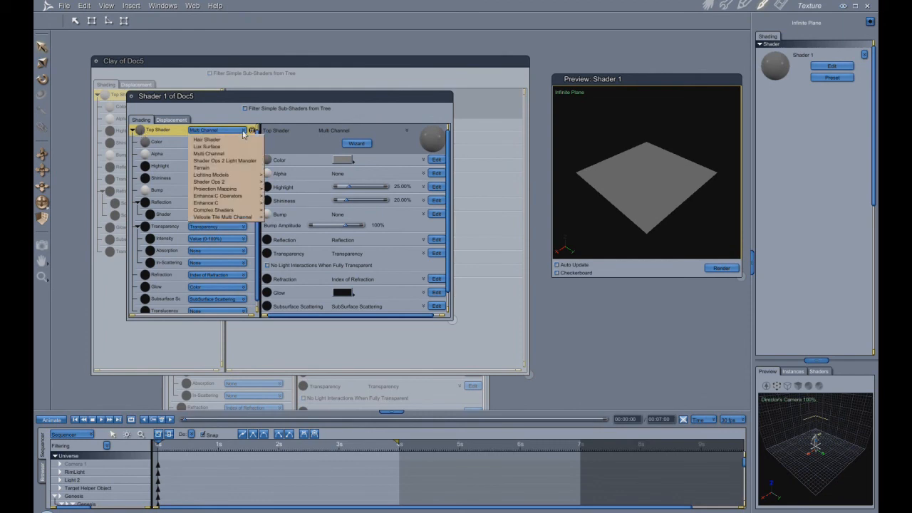
mouse_move(246, 176)
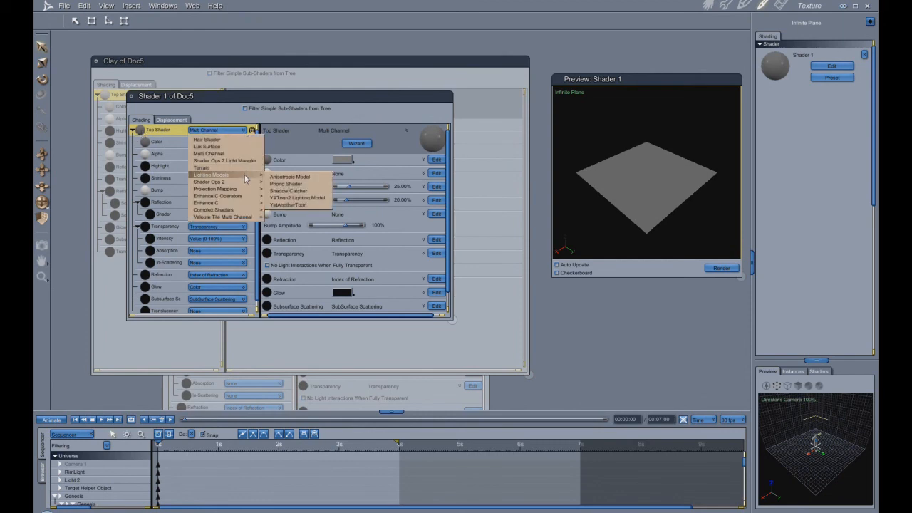
left_click(288, 191)
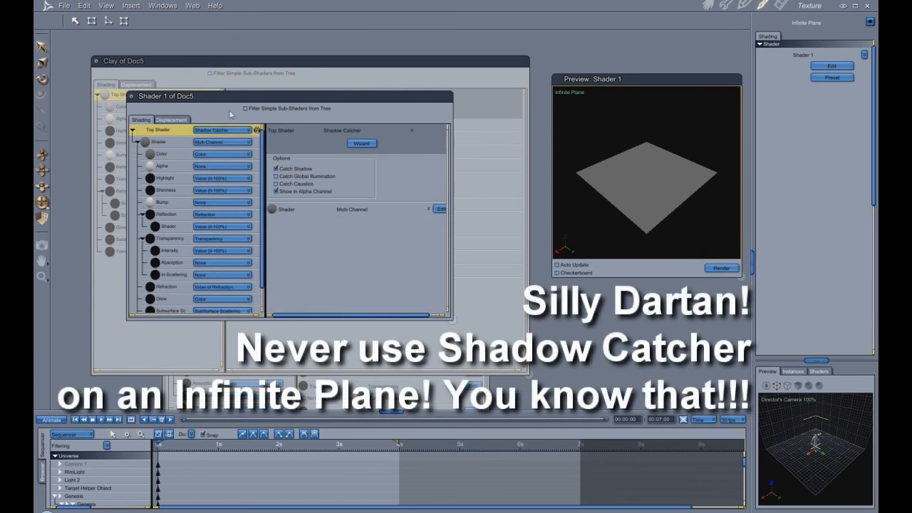
left_click(709, 6)
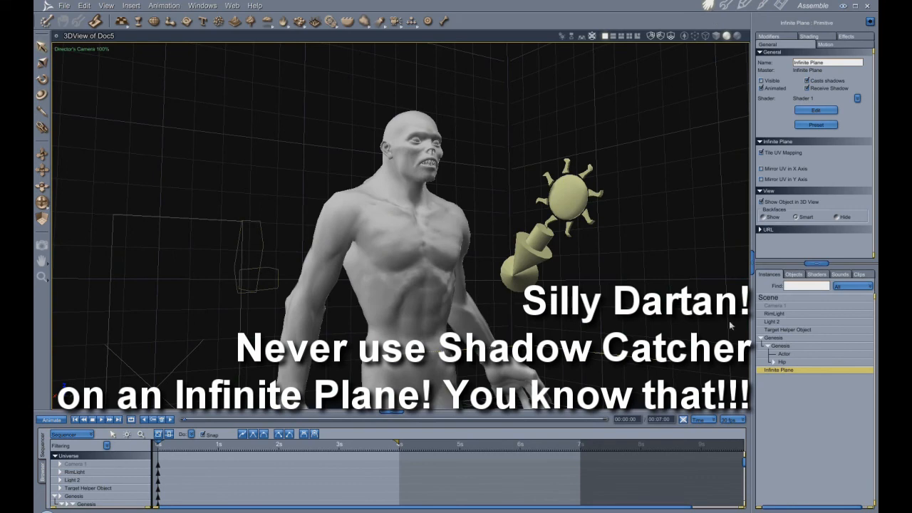
left_click(761, 81)
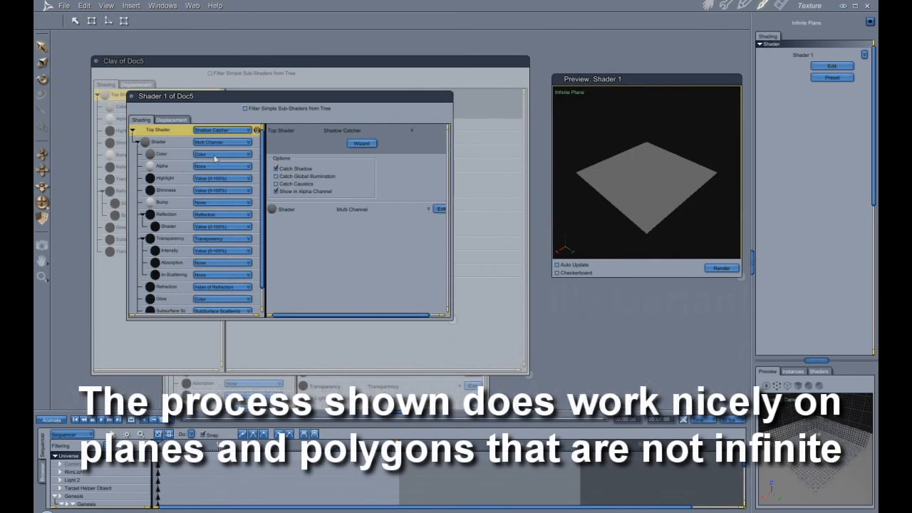
- Set the Color, Highlight and Shininess channels of the Infinite Plane's Shader 1 to None
left_click(215, 154)
left_click(227, 181)
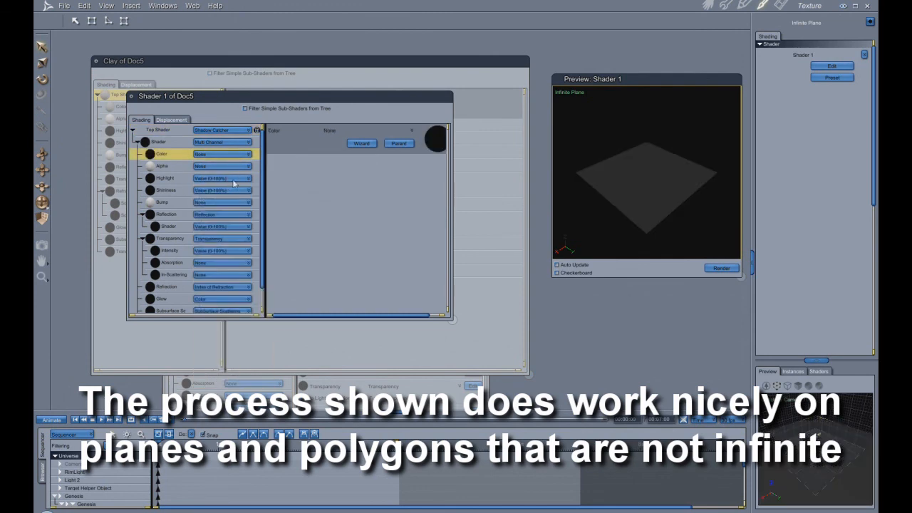
left_click(234, 183)
left_click(235, 190)
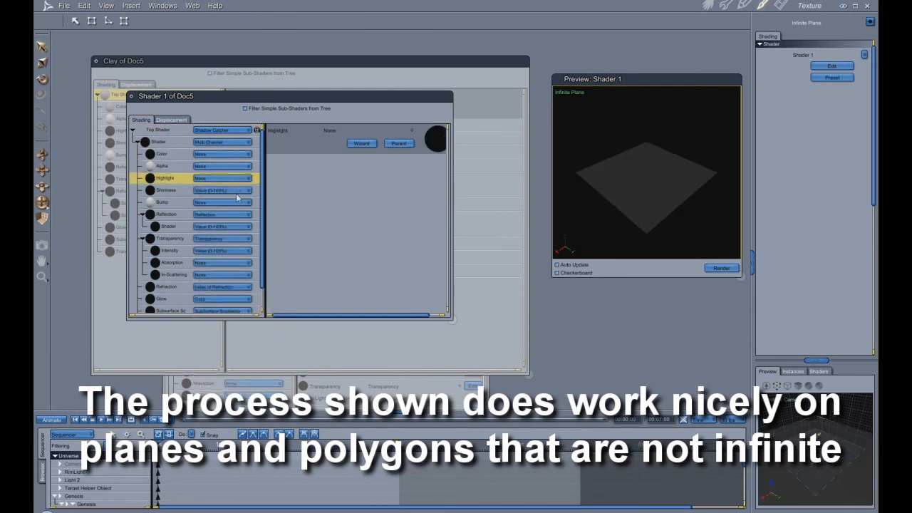
left_click(237, 198)
left_click(241, 204)
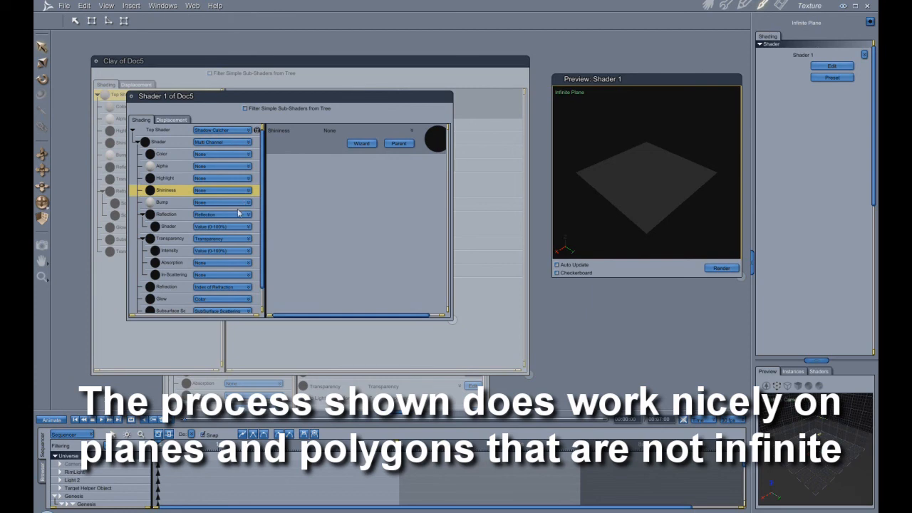
- Set the Reflection, Transparency, Refraction, Glow and Subsurface Scattering channels of Shader 1 to None
left_click(239, 214)
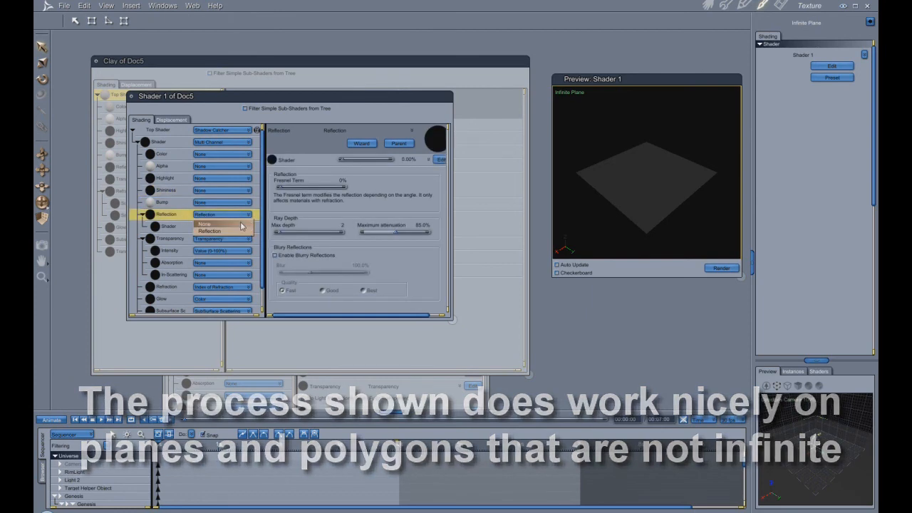
left_click(241, 225)
left_click(235, 226)
left_click(235, 236)
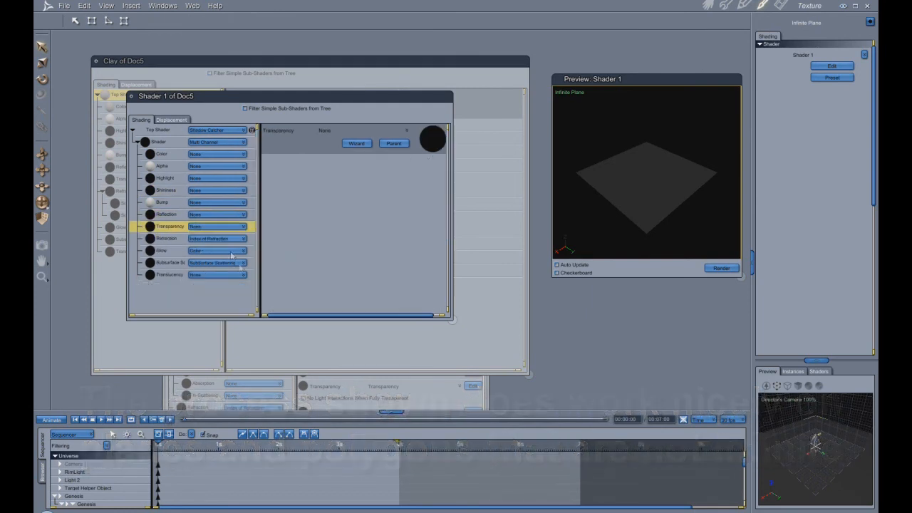
left_click(243, 239)
left_click(241, 248)
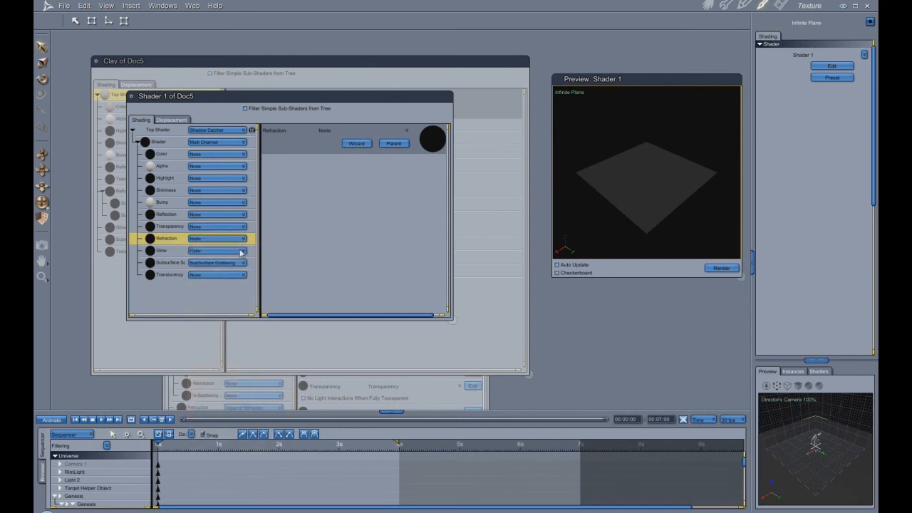
left_click(240, 251)
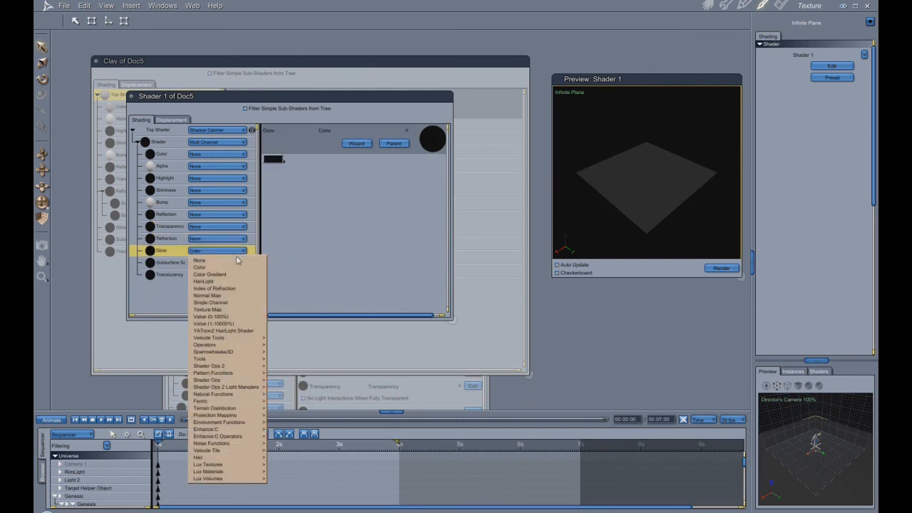
left_click(238, 261)
left_click(242, 268)
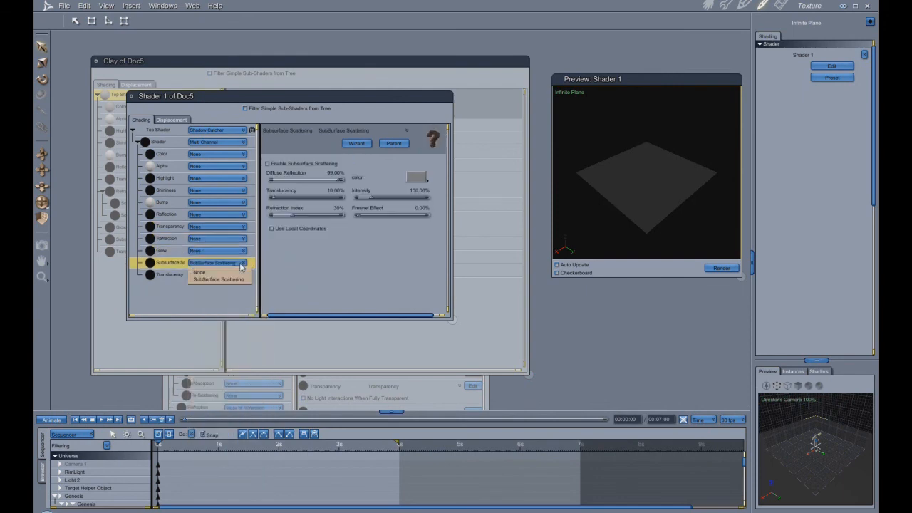
left_click(241, 273)
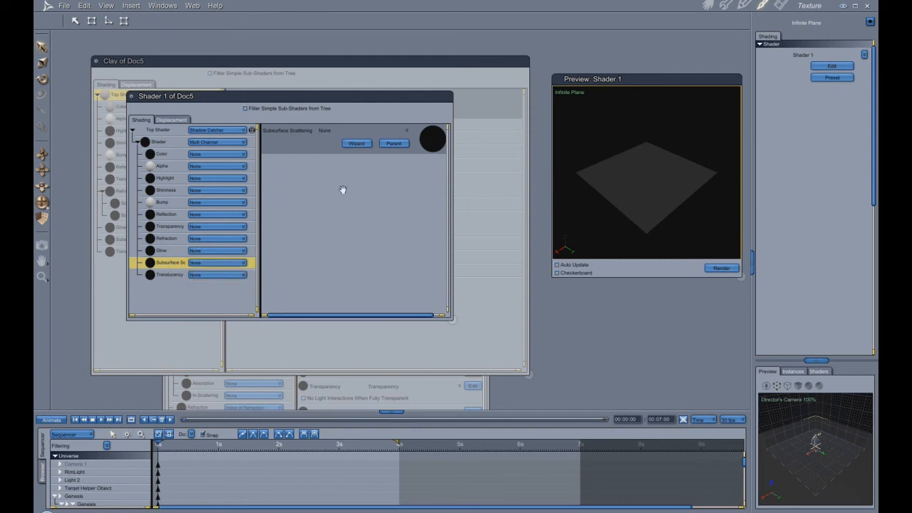
- Return to the Assemble room and test-render a large area around the figure and sky
left_click(709, 6)
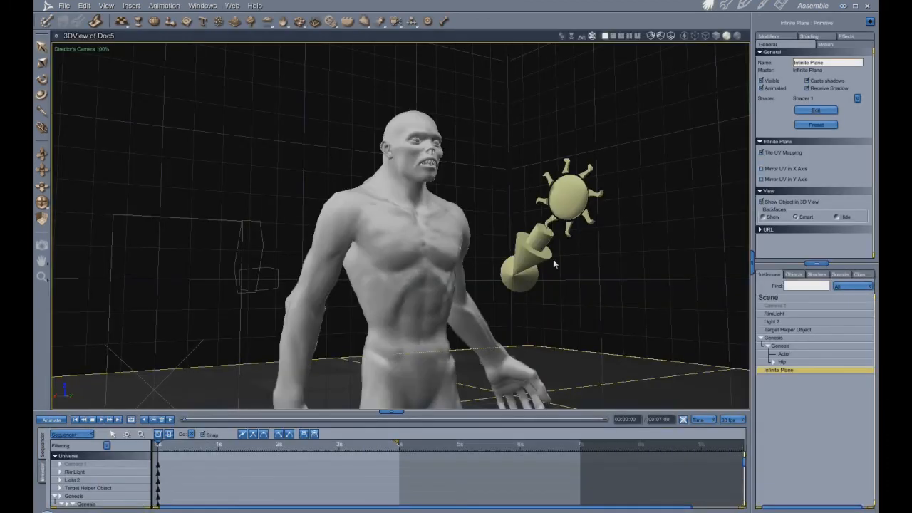
left_click(42, 244)
left_click_drag(183, 66, 640, 400)
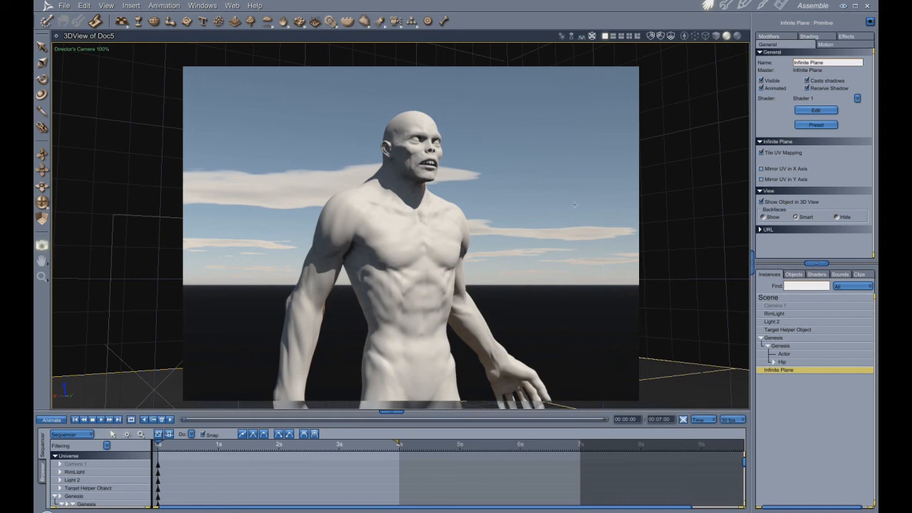
- Rename Light 2 as SunLight
left_click(773, 323)
left_click(817, 54)
type("Su")
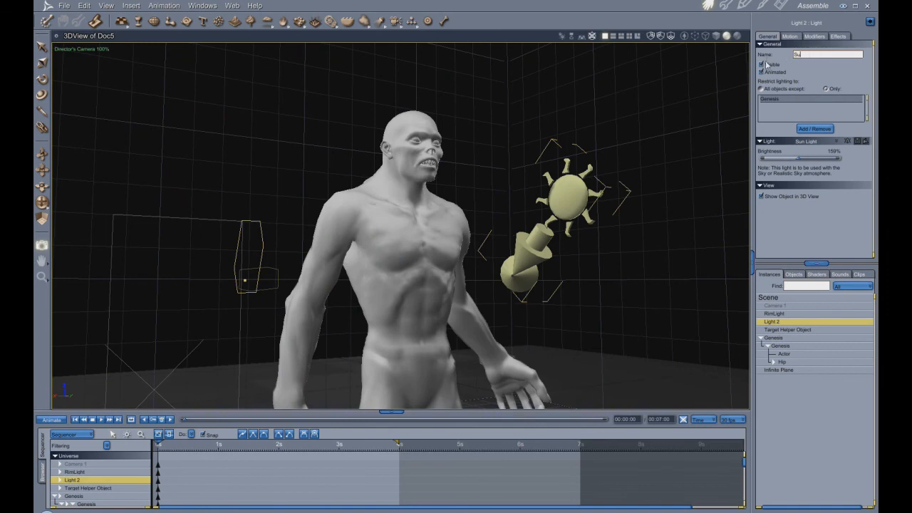
type("nLight")
key("Return")
- Rotate SunLight until the sun's outline sits in the sky beside the figure's head, on the side of its lowered arm
left_click(41, 79)
left_click_drag(551, 290, 526, 176)
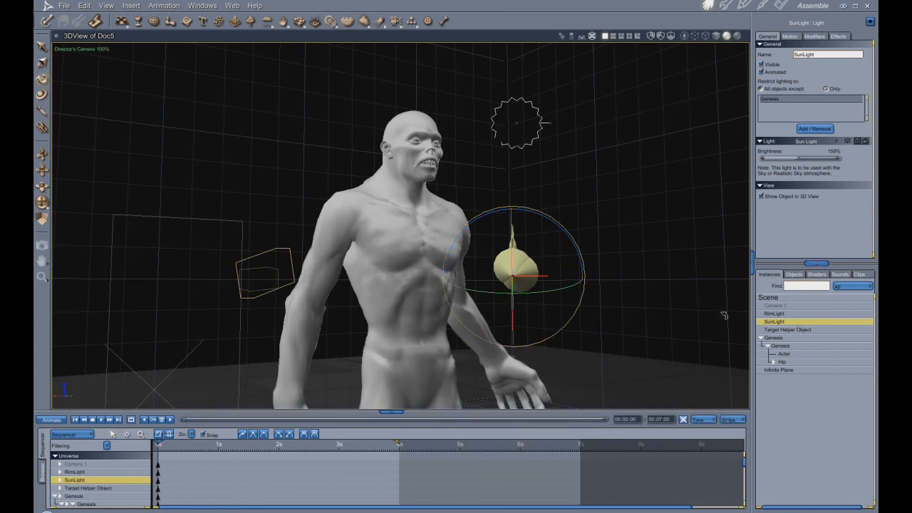
left_click_drag(553, 261, 555, 250)
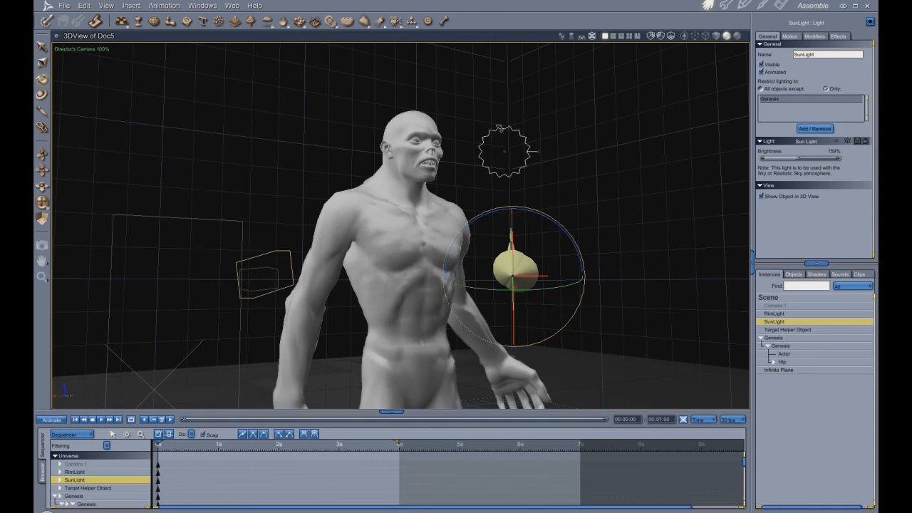
left_click_drag(546, 238, 571, 252)
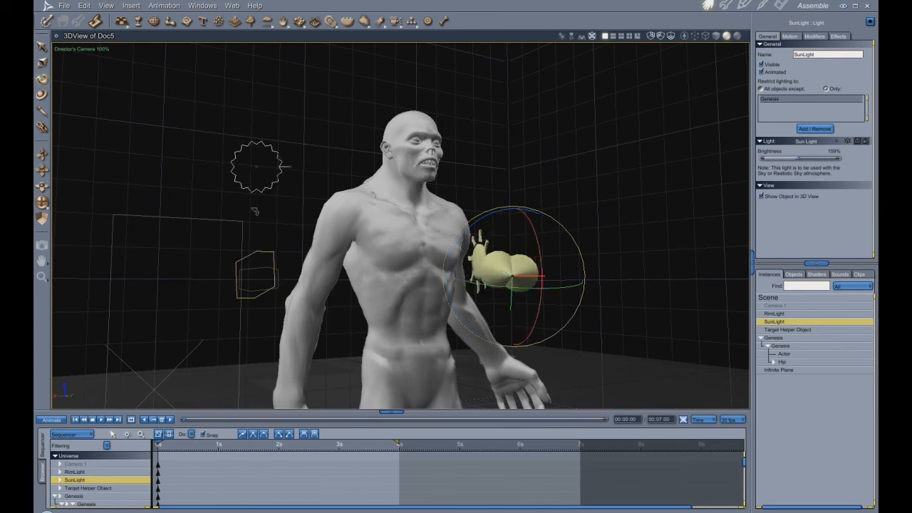
- Reduce the sun size in the scene's Realistic Sky atmosphere
left_click(782, 298)
left_click(844, 65)
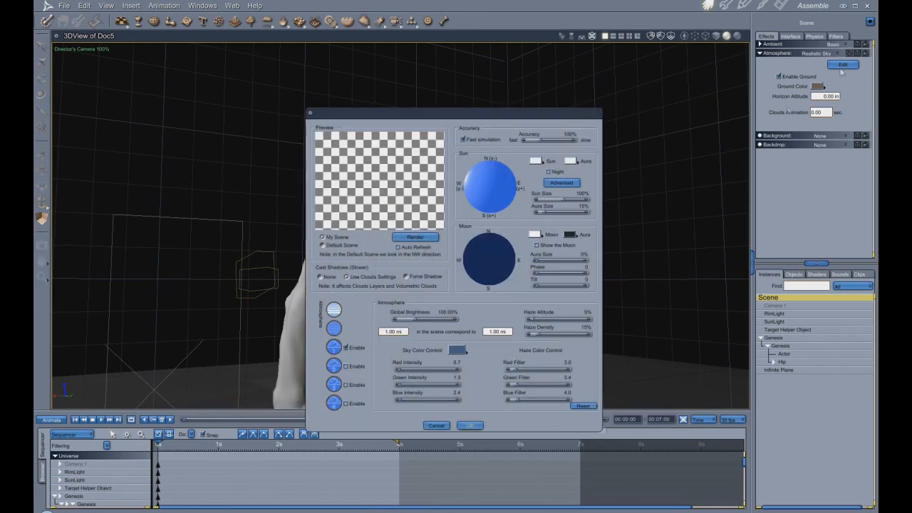
left_click(582, 195)
left_click(470, 425)
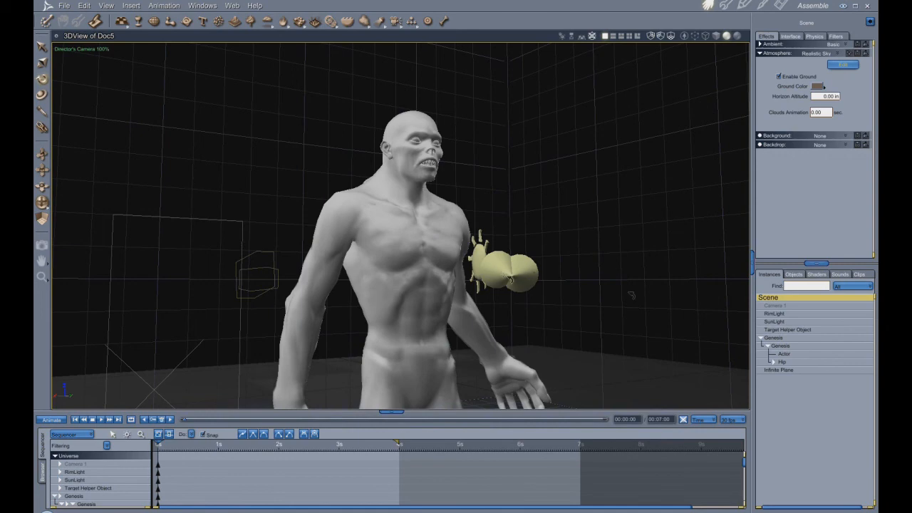
- Move the sun slightly higher and farther from the figure, and test-render the sky around it
left_click(777, 322)
left_click_drag(257, 166, 229, 142)
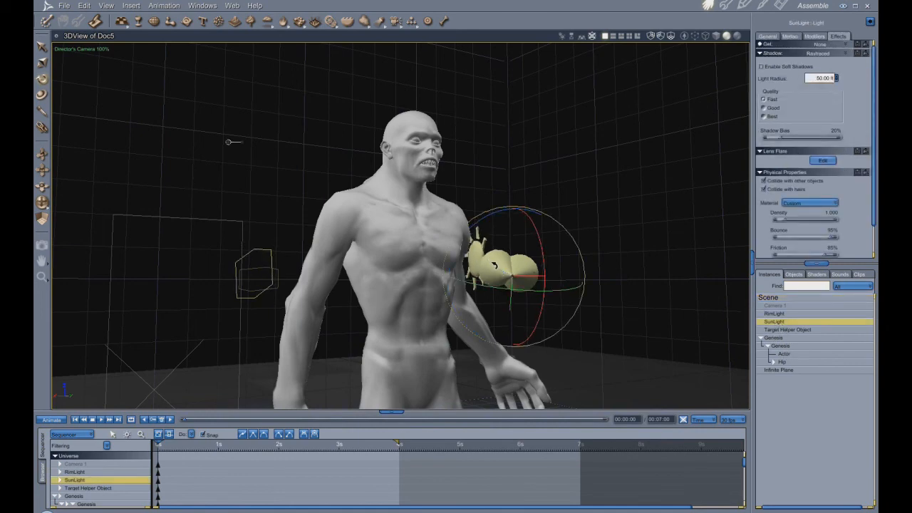
left_click(42, 244)
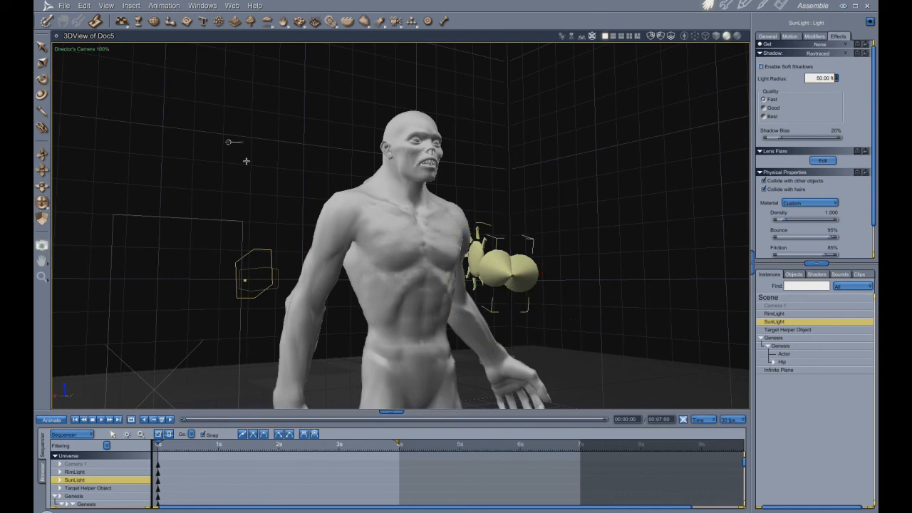
left_click_drag(156, 101, 271, 173)
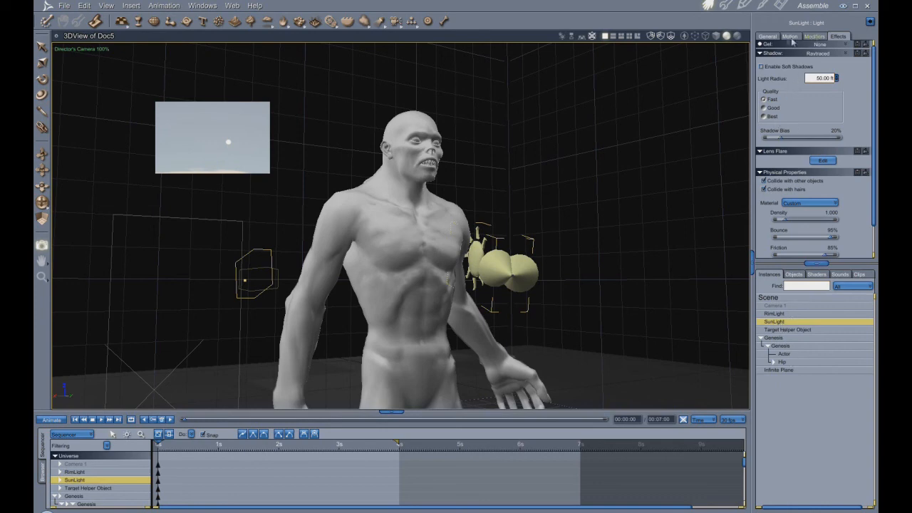
- Apply the Glint lens flare preset to SunLight and test-render the sky around the sun
left_click(823, 161)
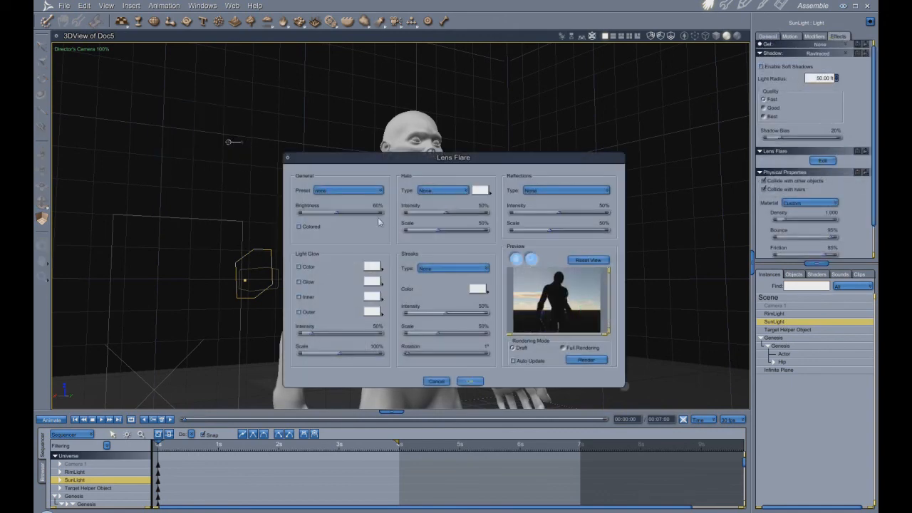
left_click(380, 191)
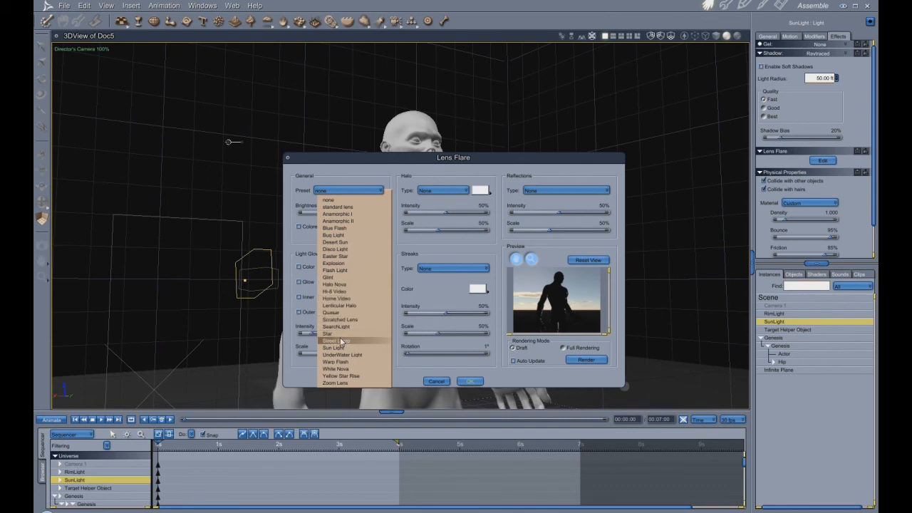
left_click(340, 278)
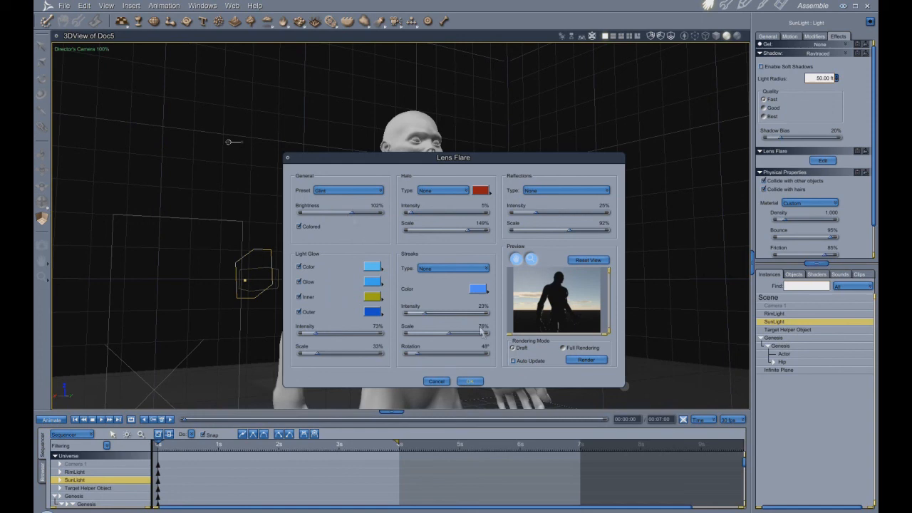
left_click(469, 382)
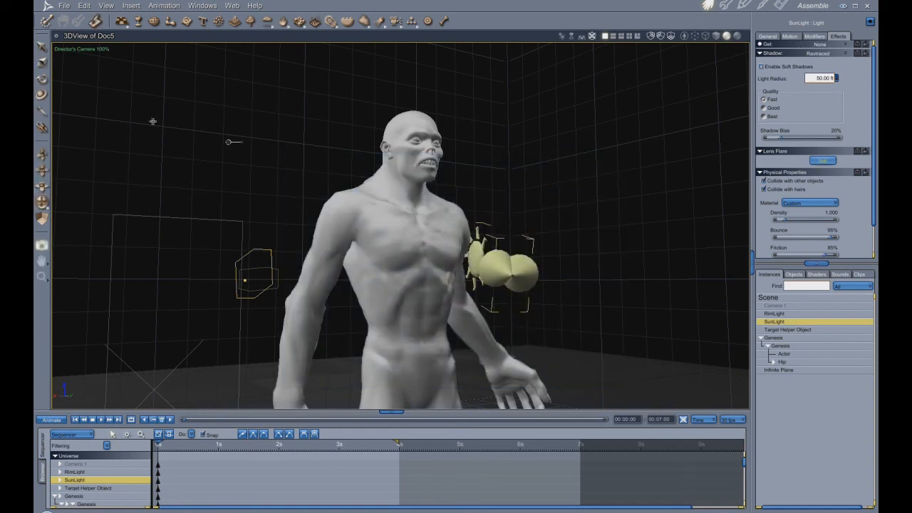
left_click_drag(161, 108, 315, 176)
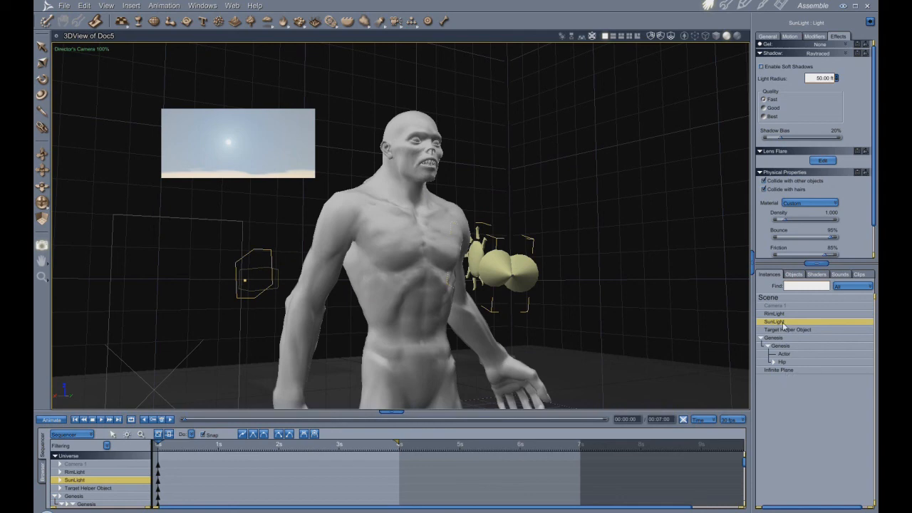
- Change the Light Glow's Color swatch in SunLight's lens flare to a warm yellow
left_click(822, 162)
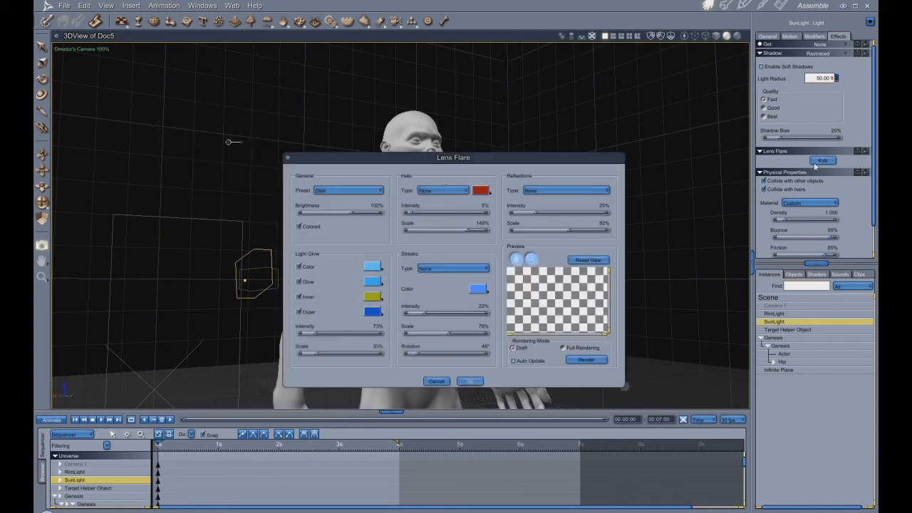
left_click(372, 267)
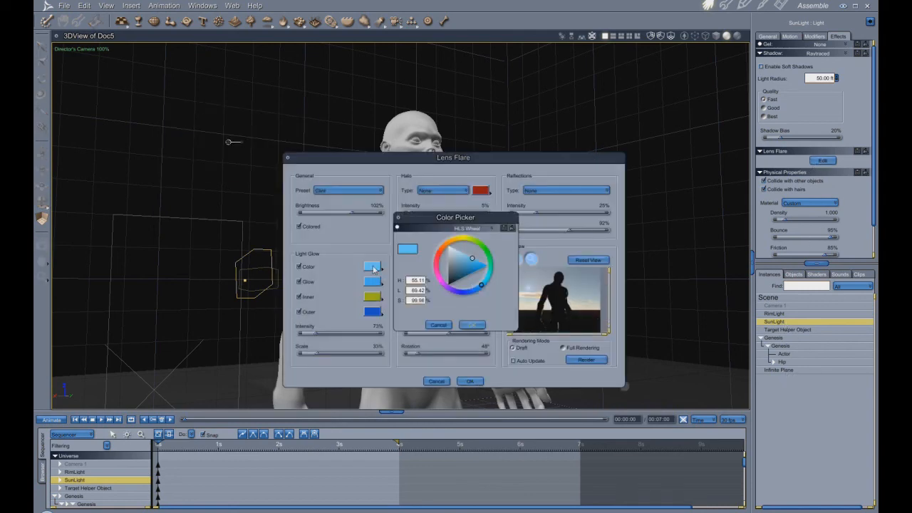
left_click(461, 243)
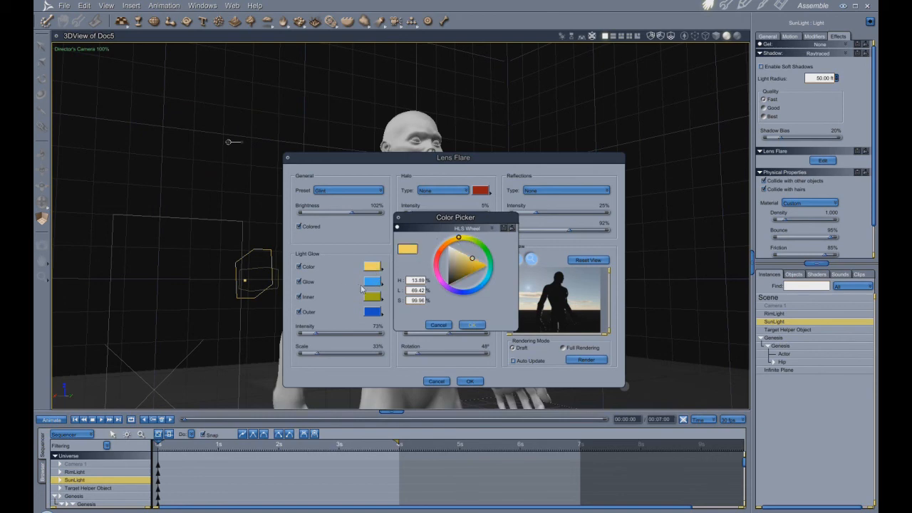
left_click(472, 325)
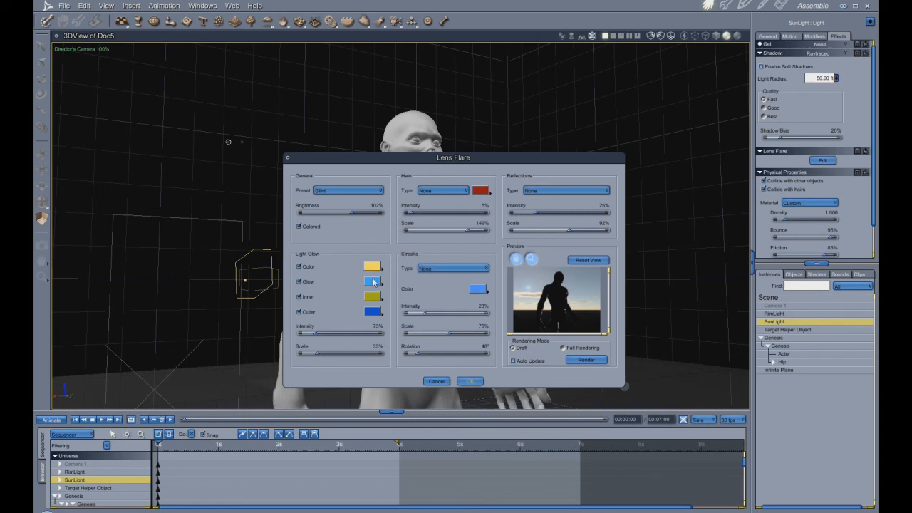
- Change the Light Glow's Glow swatch to yellow-orange and apply the lens flare settings
left_click(374, 283)
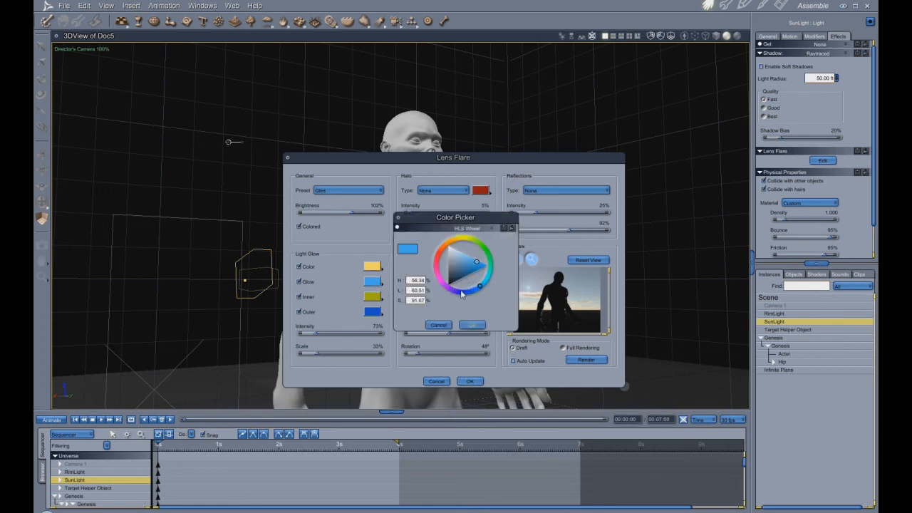
left_click(459, 241)
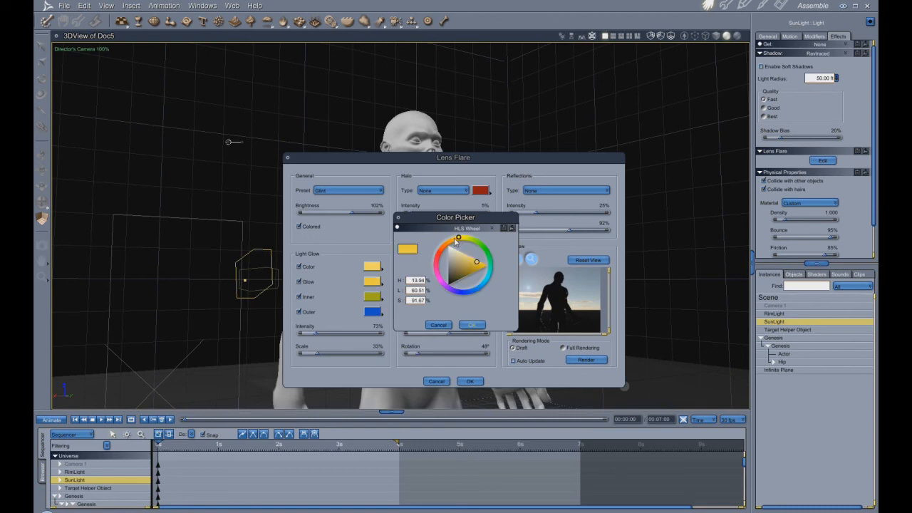
left_click_drag(458, 241, 456, 241)
left_click(470, 327)
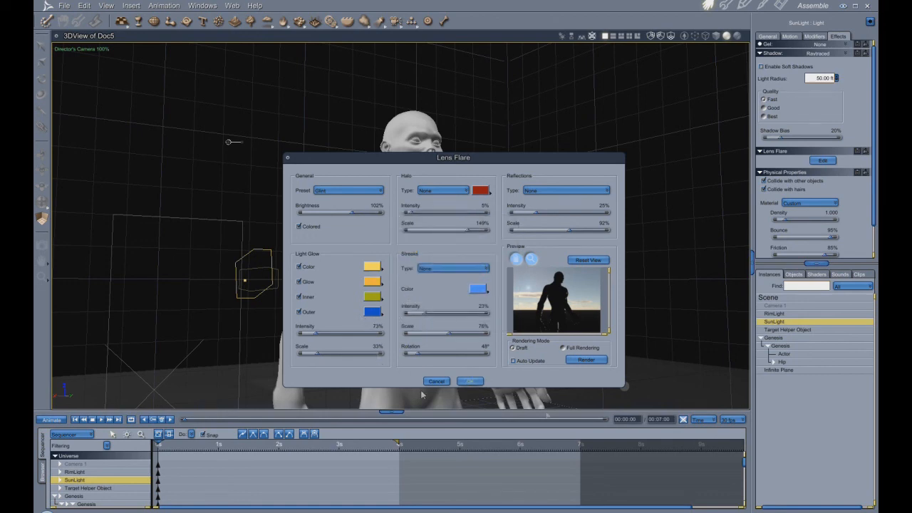
left_click(469, 381)
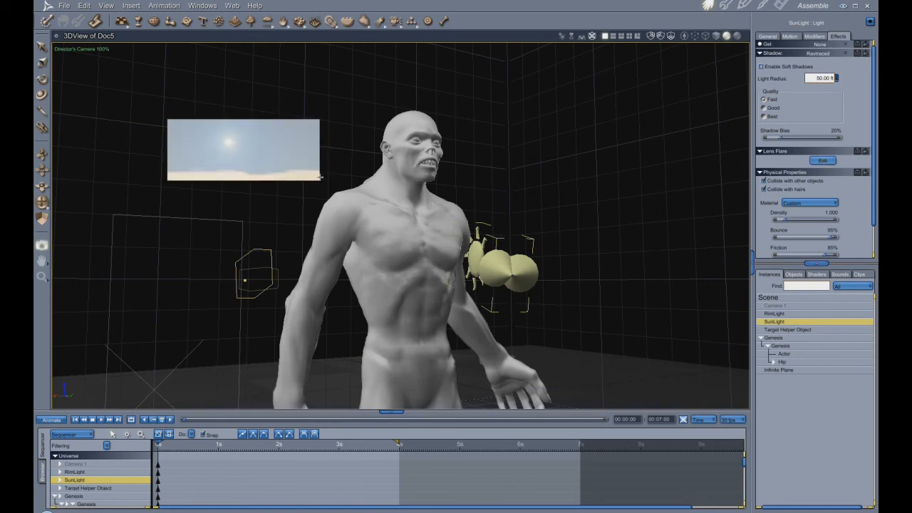
- Raise the Light Glow intensity of SunLight's lens flare
left_click(822, 162)
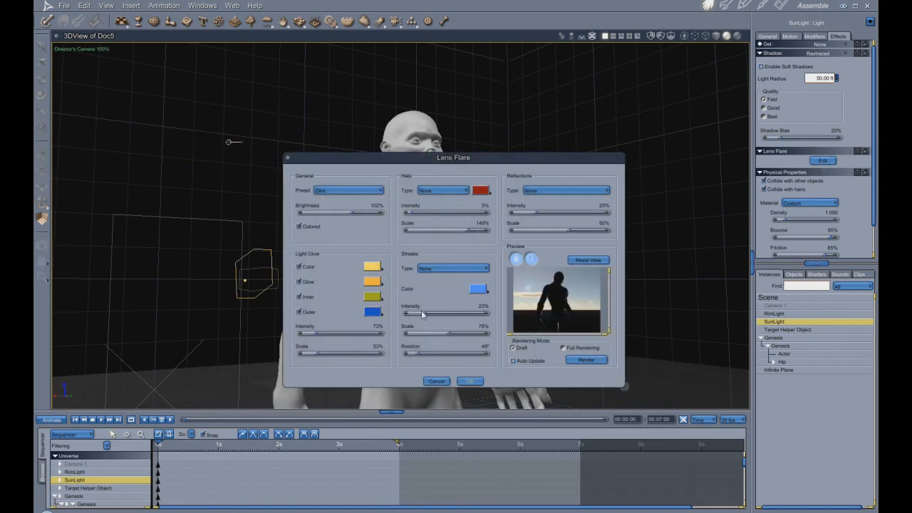
left_click_drag(316, 334, 327, 337)
left_click(472, 382)
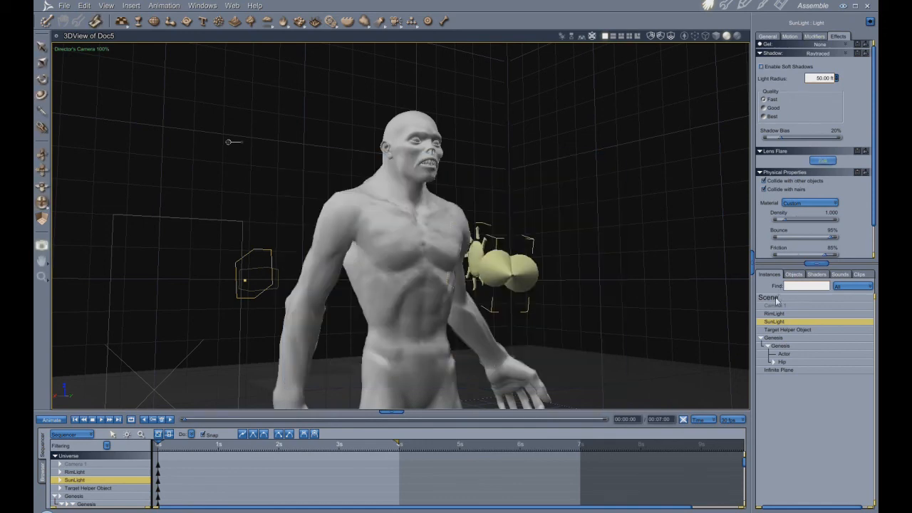
- Set the Sun Size of the scene's Realistic Sky atmosphere to 25%
left_click(776, 298)
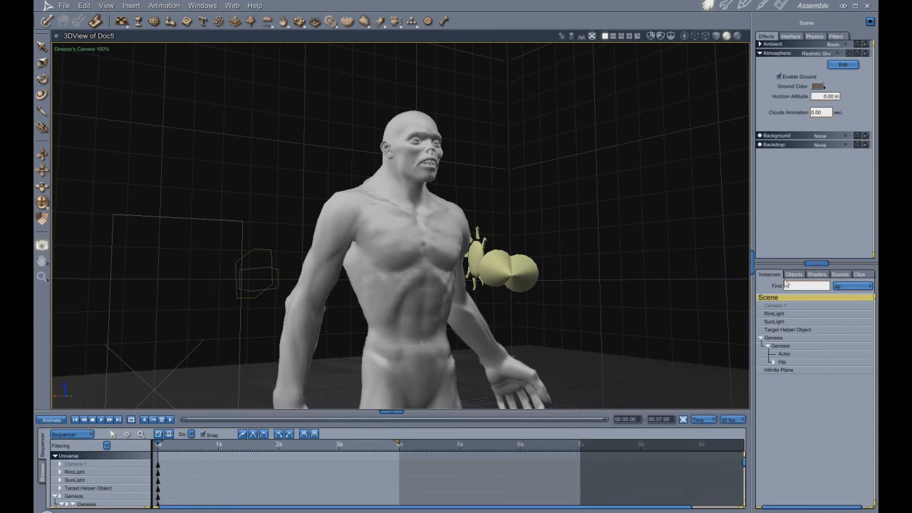
left_click(843, 64)
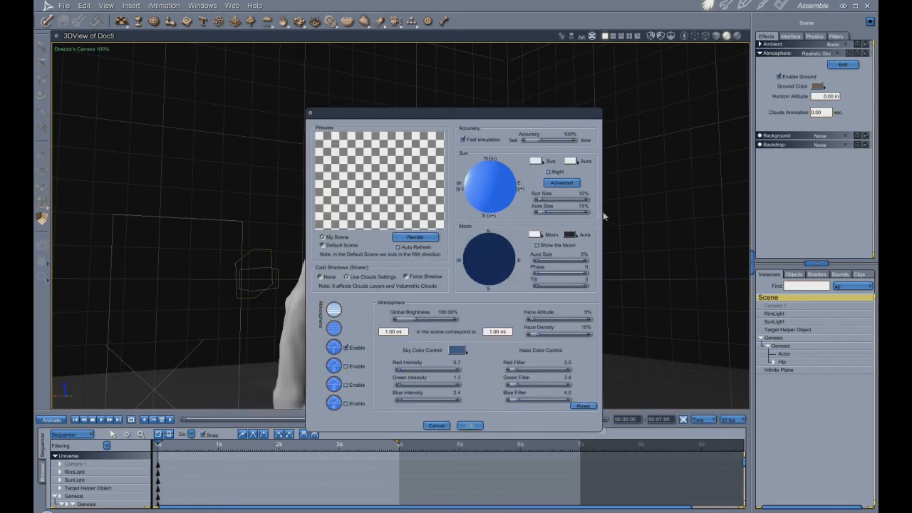
left_click(583, 194)
key("Return")
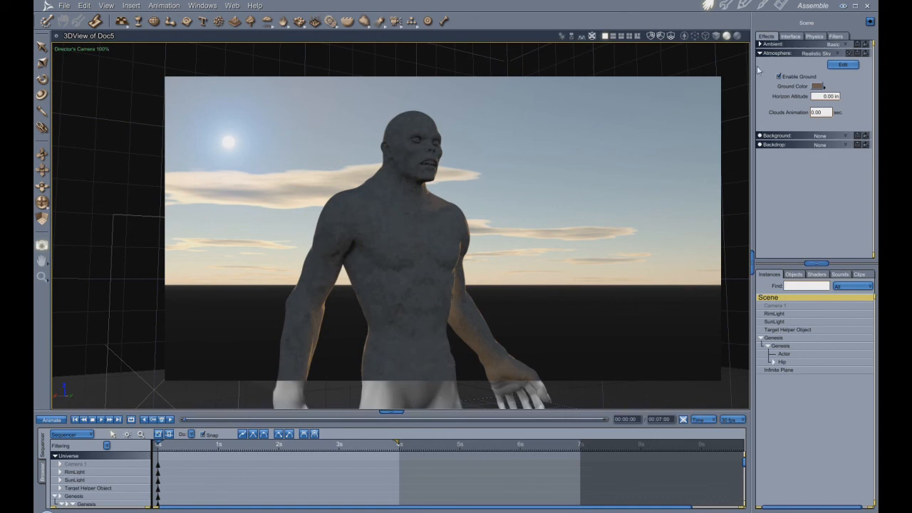
- Set the renderer's Object Accuracy and Shadow Accuracy to 0.5 pixel and render the scene
left_click(776, 8)
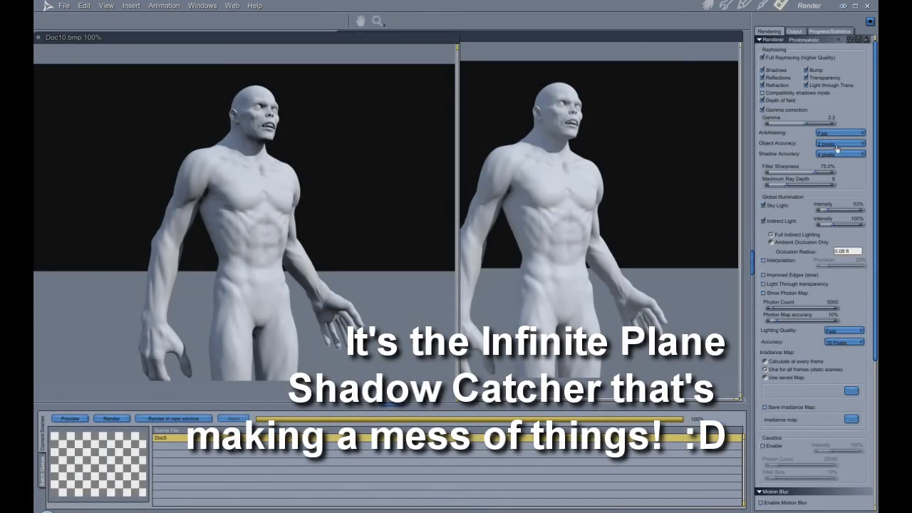
left_click(838, 154)
left_click(839, 152)
left_click(841, 154)
left_click(842, 164)
key("ctrl+r")
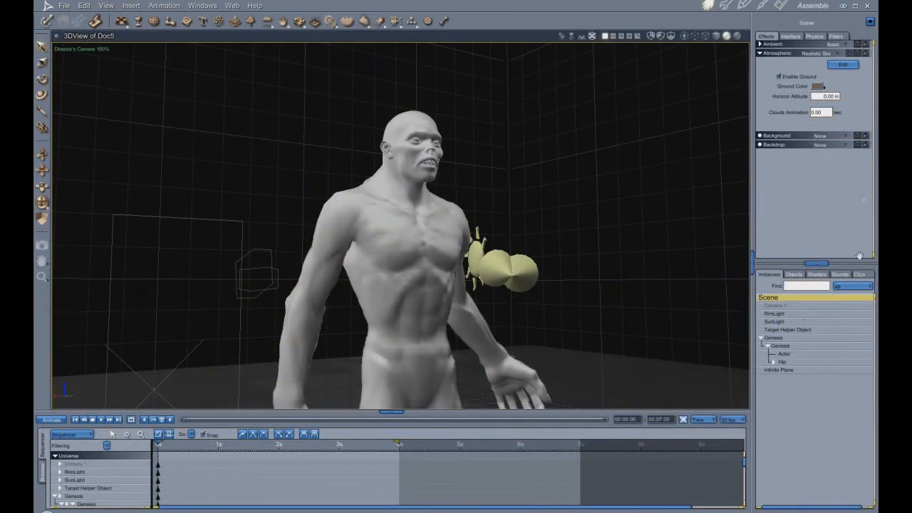
- Review the scene's atmosphere type and the Sun and Aura Size settings of the Realistic Sky
left_click(838, 54)
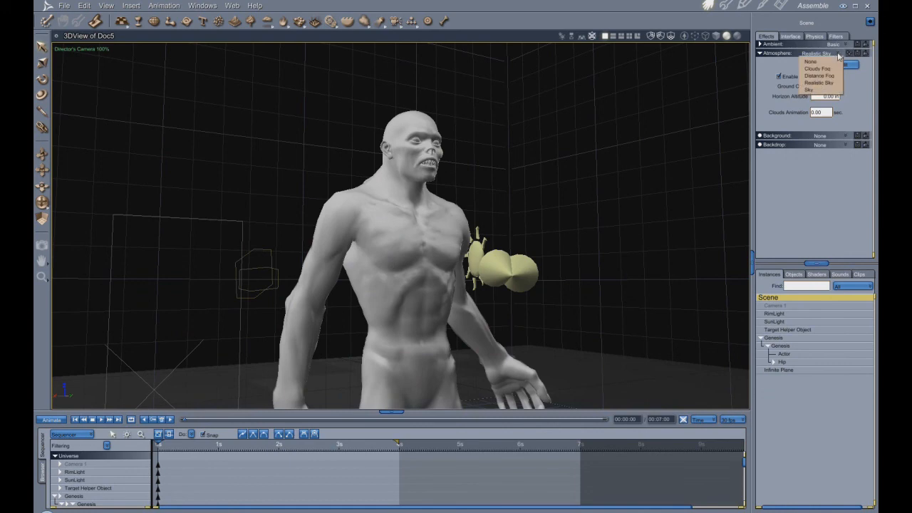
left_click(821, 56)
left_click(844, 65)
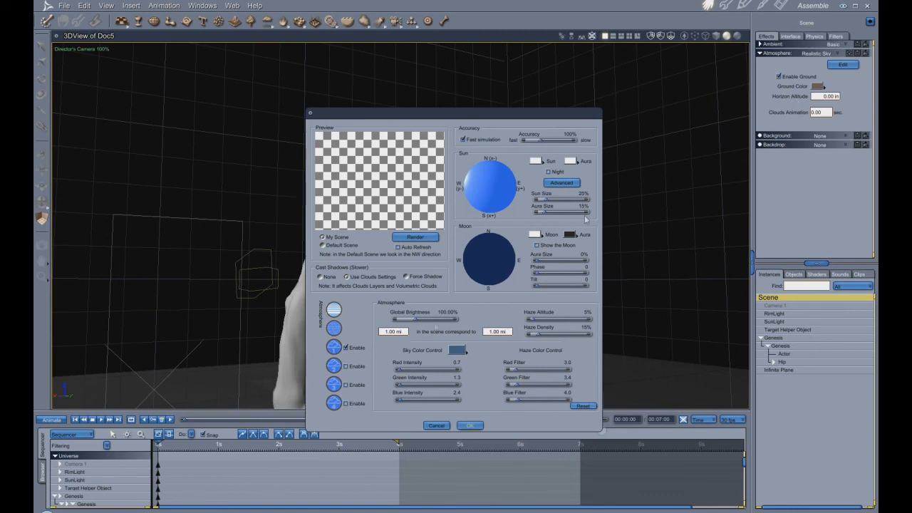
left_click(470, 426)
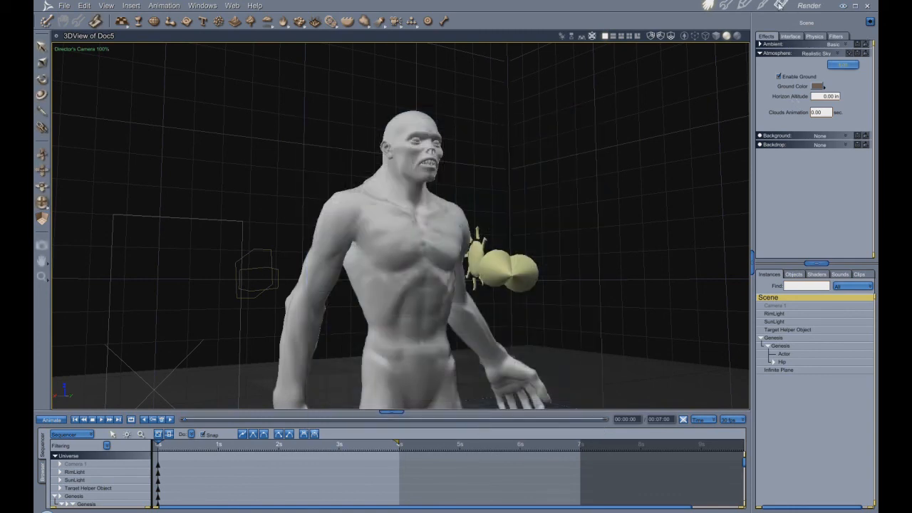
- Raise the Global Illumination Sky Light intensity to 131% in the render settings
left_click(780, 5)
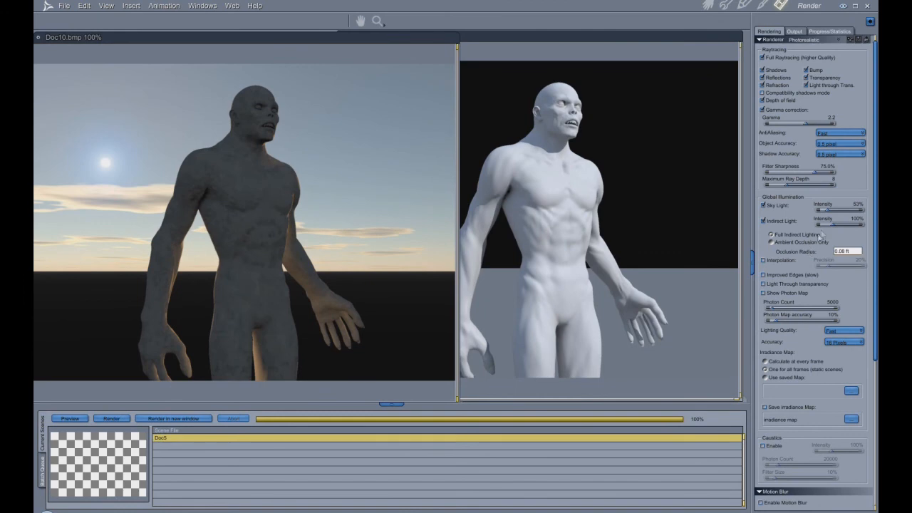
left_click_drag(831, 213, 837, 212)
left_click_drag(837, 212, 836, 211)
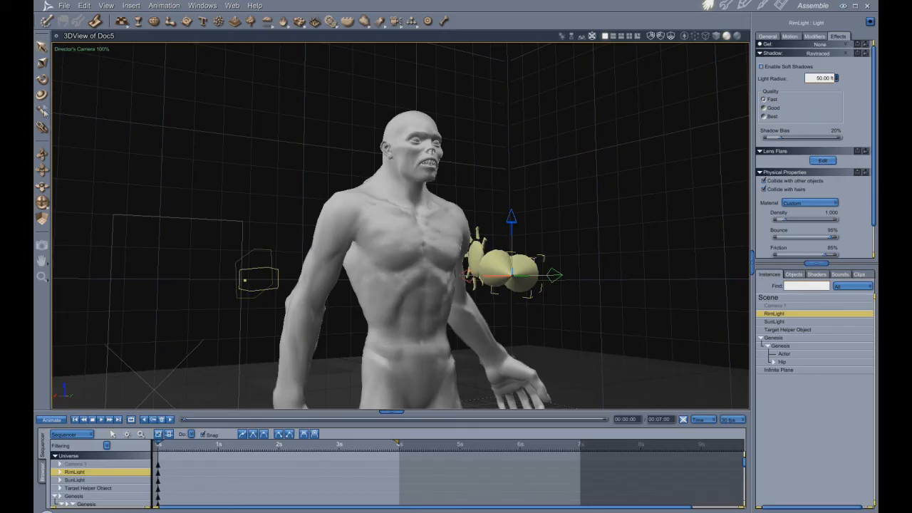
- Rotate RimLight so it shines down diagonally onto the figure from its outstretched-hand side, and test-render the scene
left_click(43, 78)
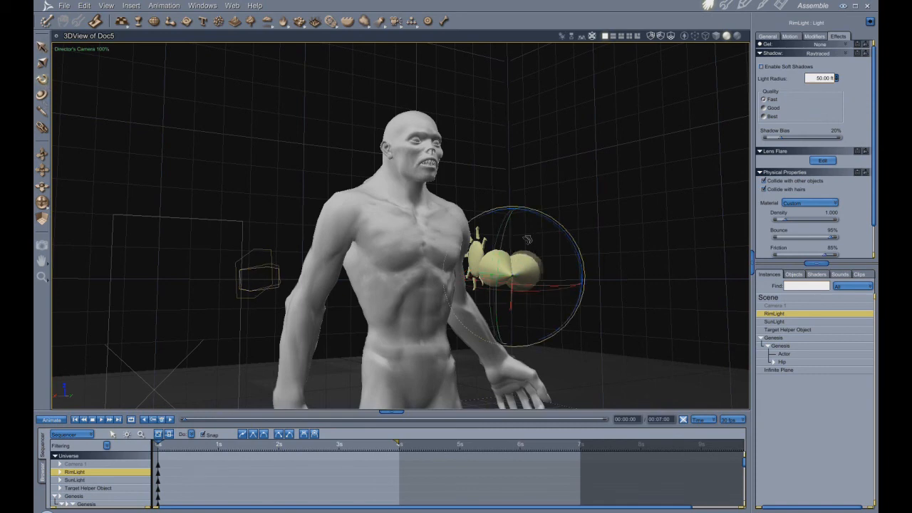
left_click_drag(514, 248, 549, 235)
left_click_drag(552, 276, 570, 301)
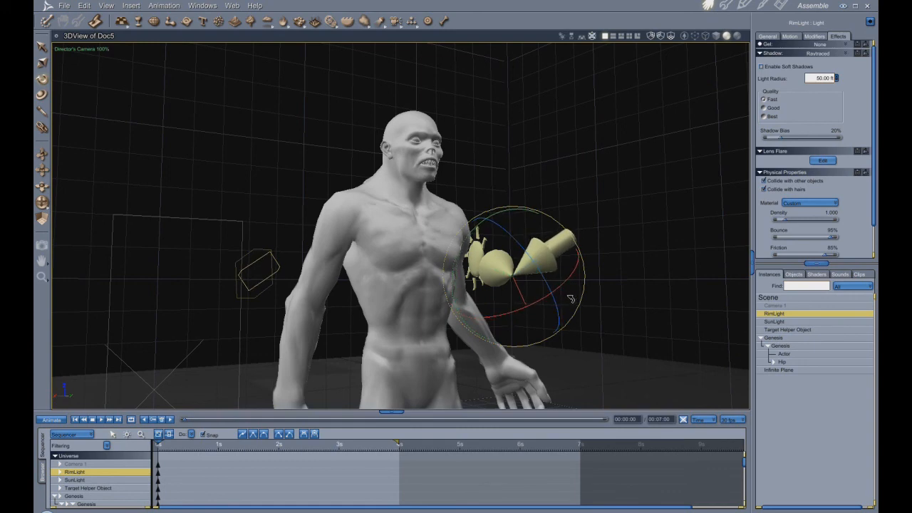
key("ctrl+r")
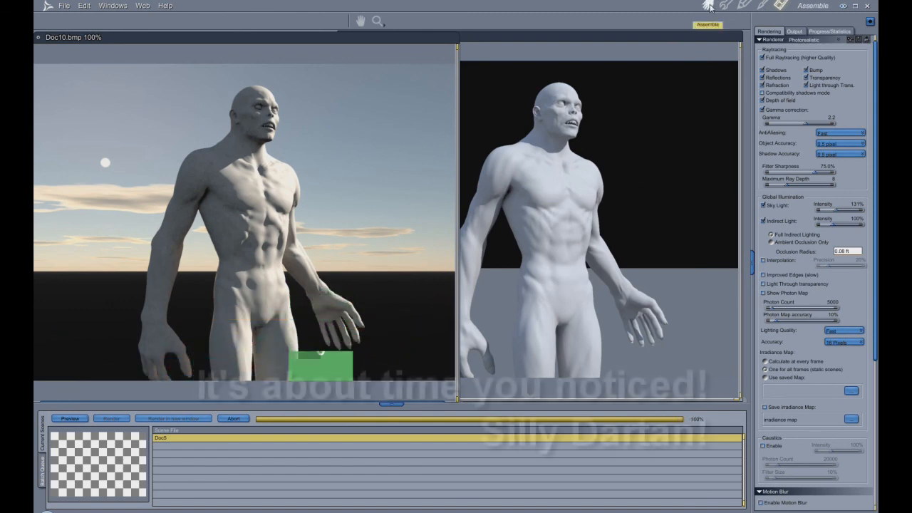
- Delete the shadow-catching Infinite Plane from the scene
left_click(709, 6)
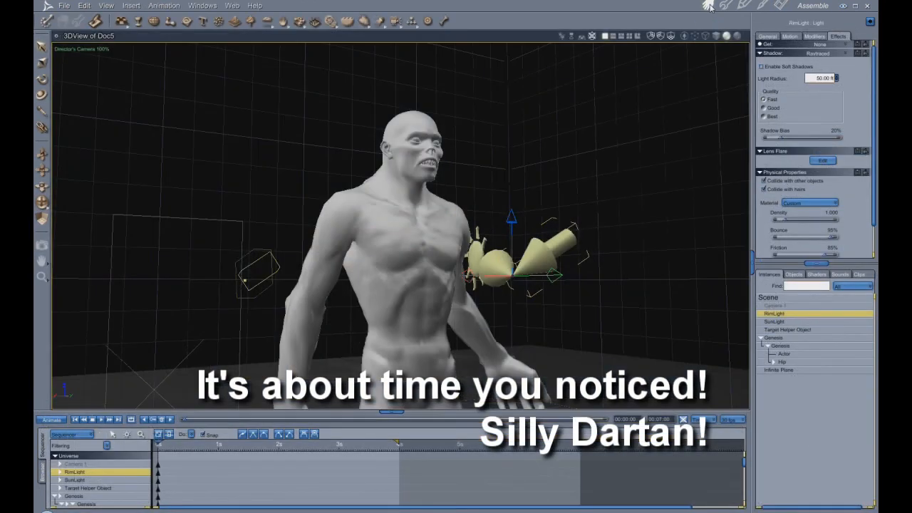
left_click(790, 369)
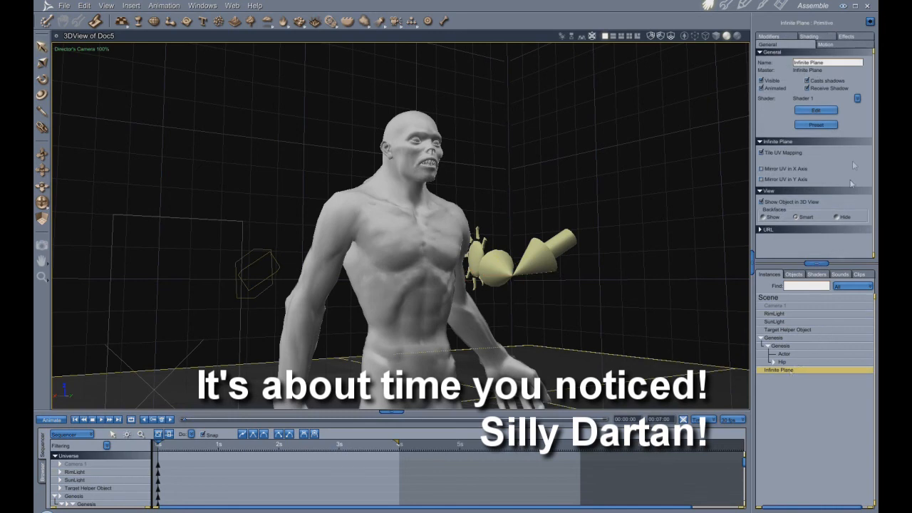
left_click(859, 99)
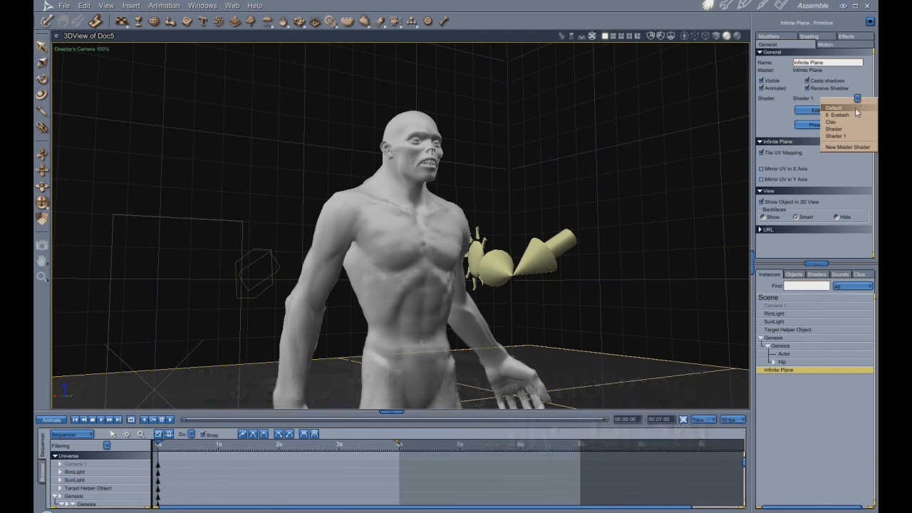
left_click(858, 99)
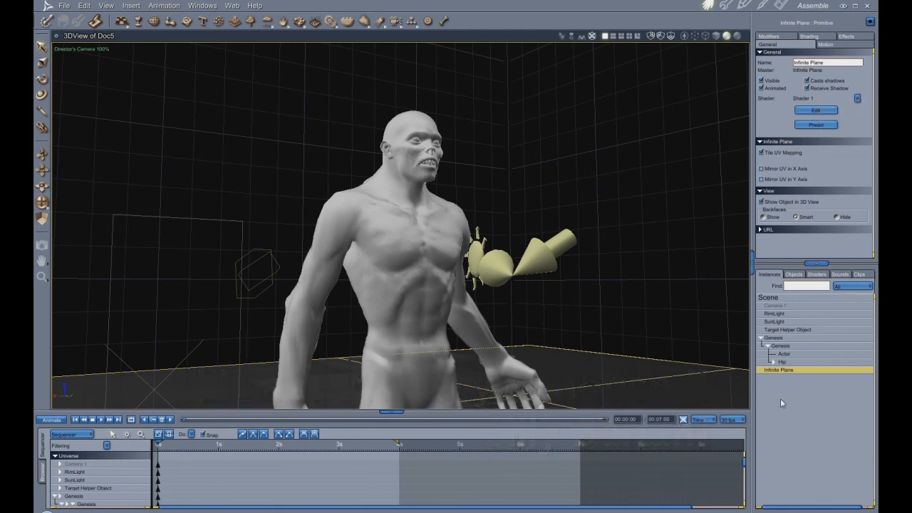
key("Delete")
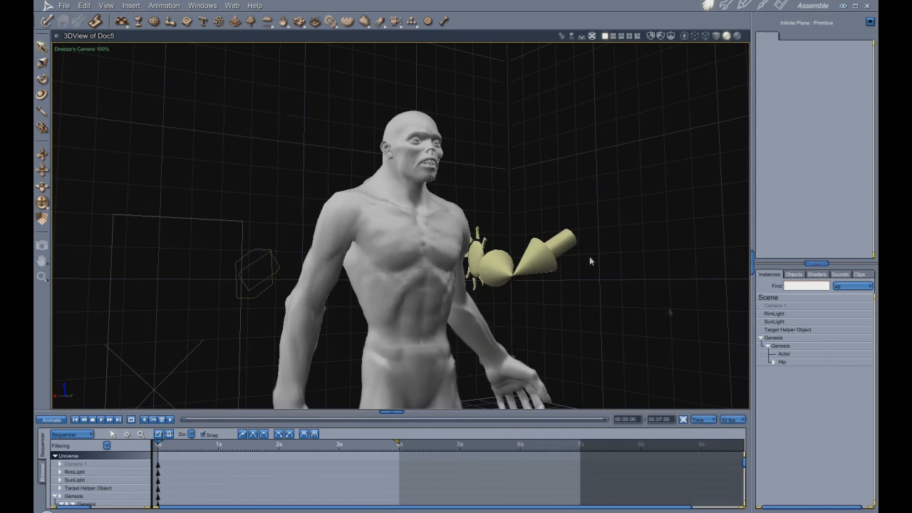
- Reset the scene's atmosphere by switching it to None and back to Realistic Sky
left_click(550, 266)
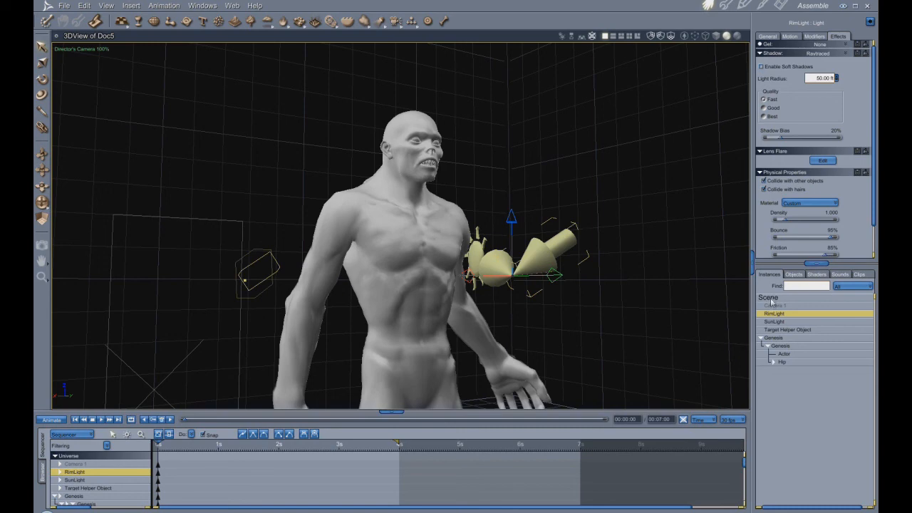
left_click(771, 298)
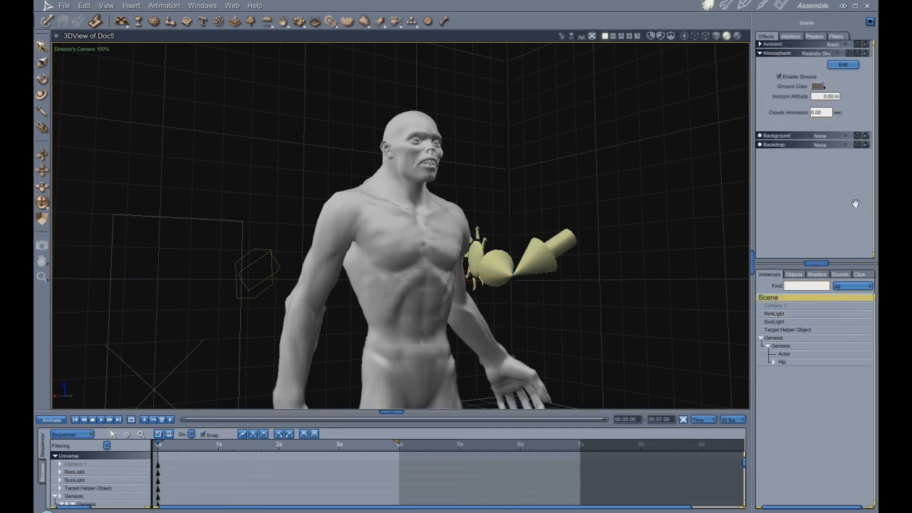
left_click(836, 54)
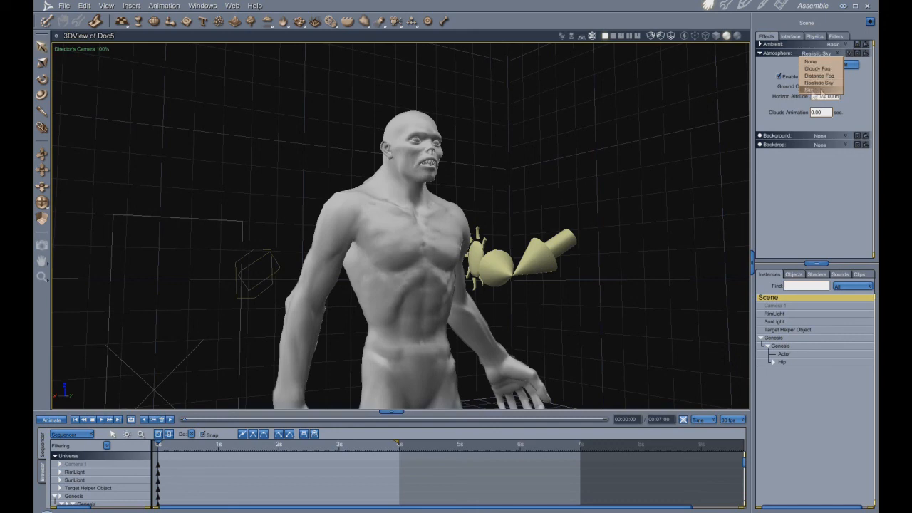
left_click(816, 62)
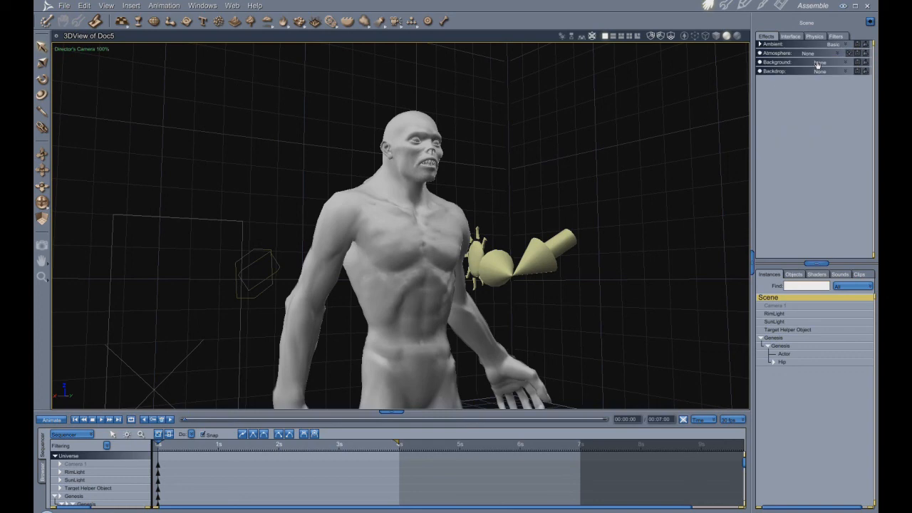
left_click(837, 55)
left_click(830, 84)
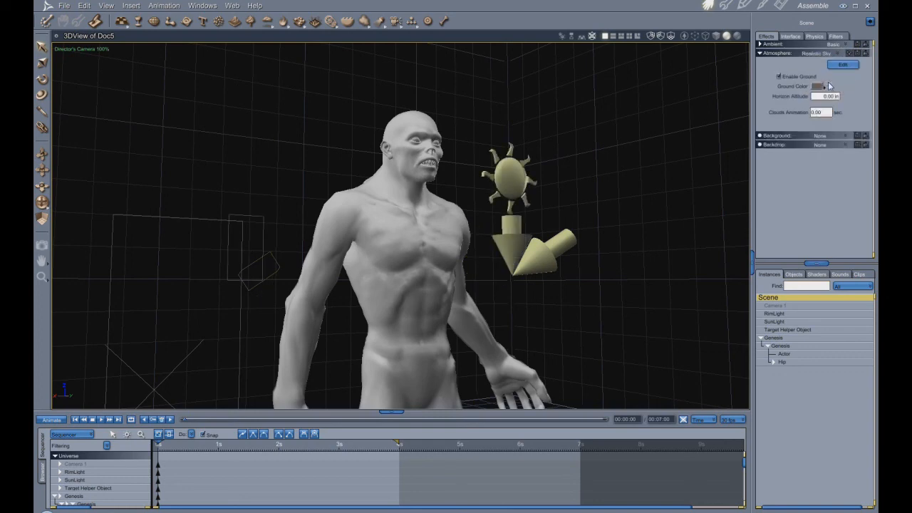
- Rotate SunLight away from vertical so it shines down at an angle onto the figure
left_click(781, 322)
left_click(43, 83)
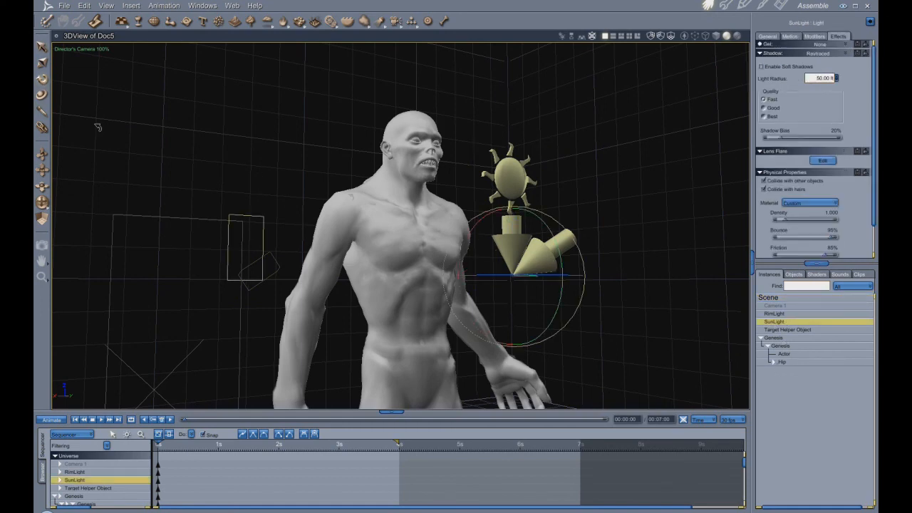
left_click_drag(542, 303, 490, 292)
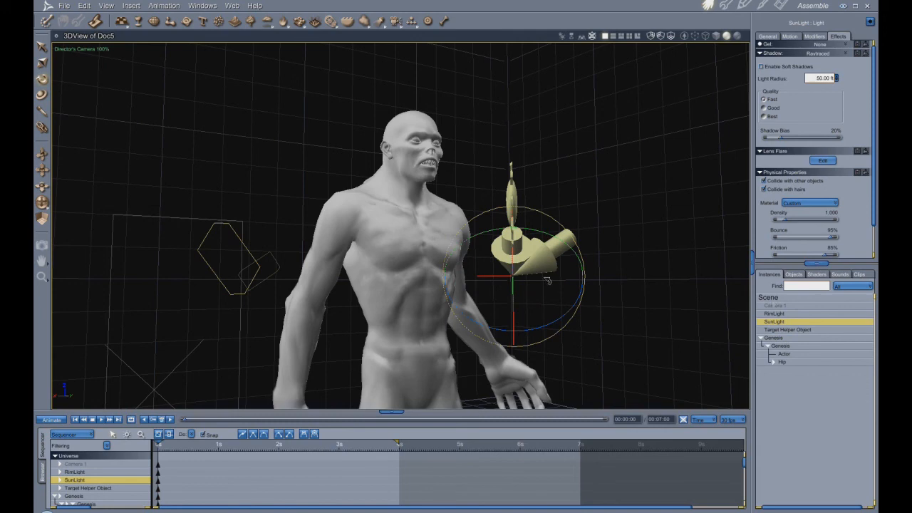
- Rotate RimLight to point at the figure from the camera side and test-render the scene
left_click(782, 314)
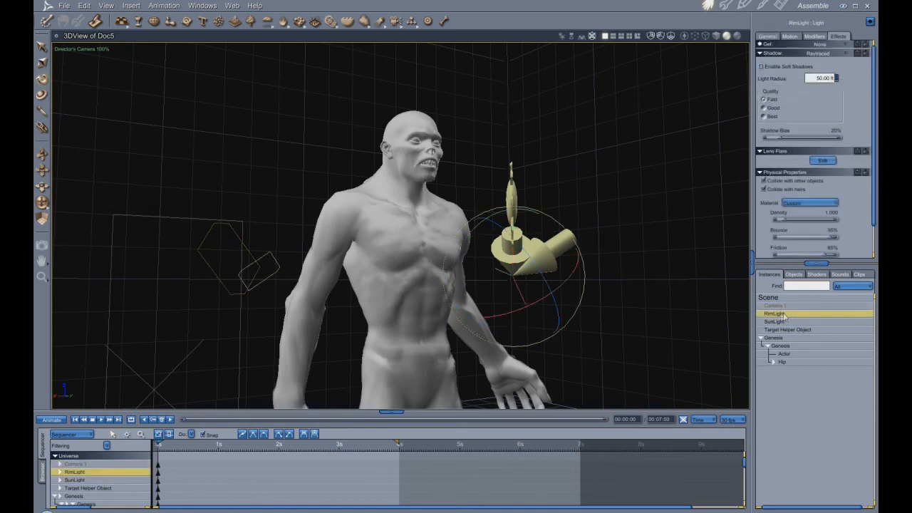
left_click_drag(566, 282, 522, 266)
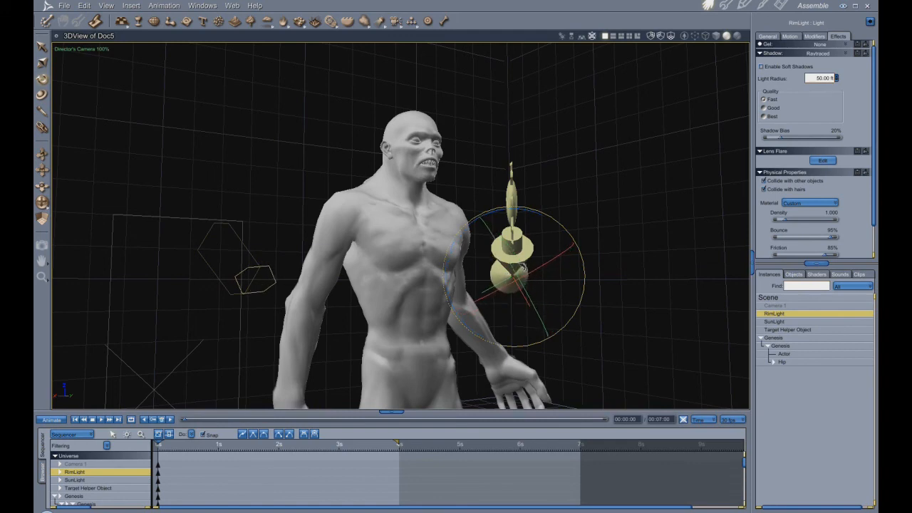
left_click_drag(553, 295, 542, 295)
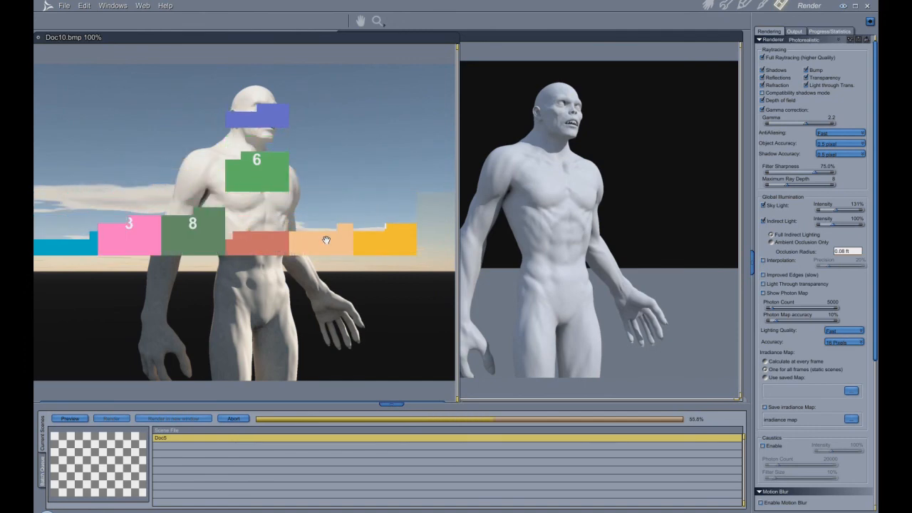
- Set the renderer's Object Accuracy to 2 pixels and Shadow Accuracy to 4 pixels
left_click(841, 143)
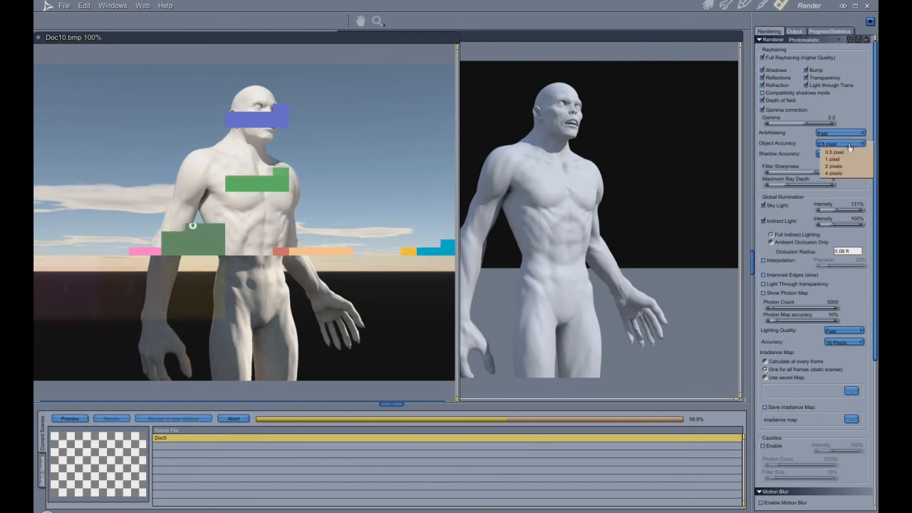
left_click(848, 166)
left_click(841, 154)
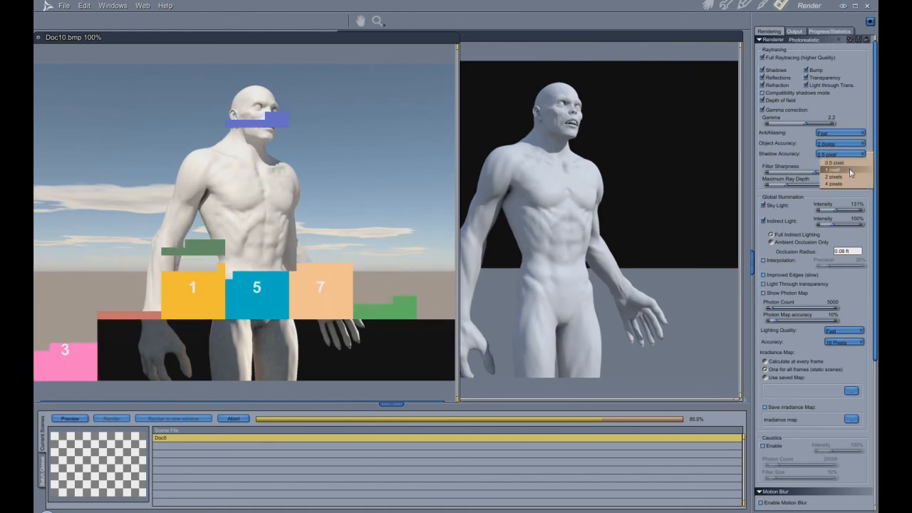
left_click(849, 184)
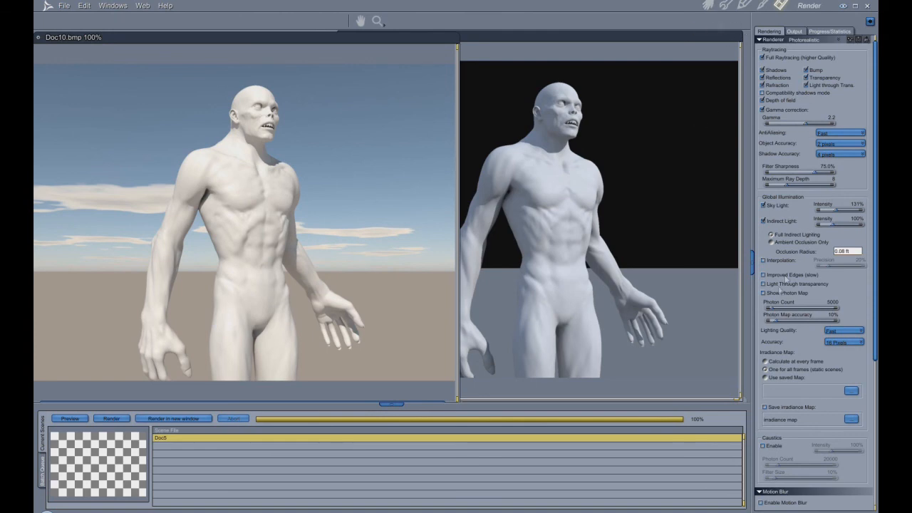
- Delete RimLight so that SunLight is the scene's only light
scroll(787, 278, "down", 3)
scroll(780, 306, "up", 3)
left_click(707, 5)
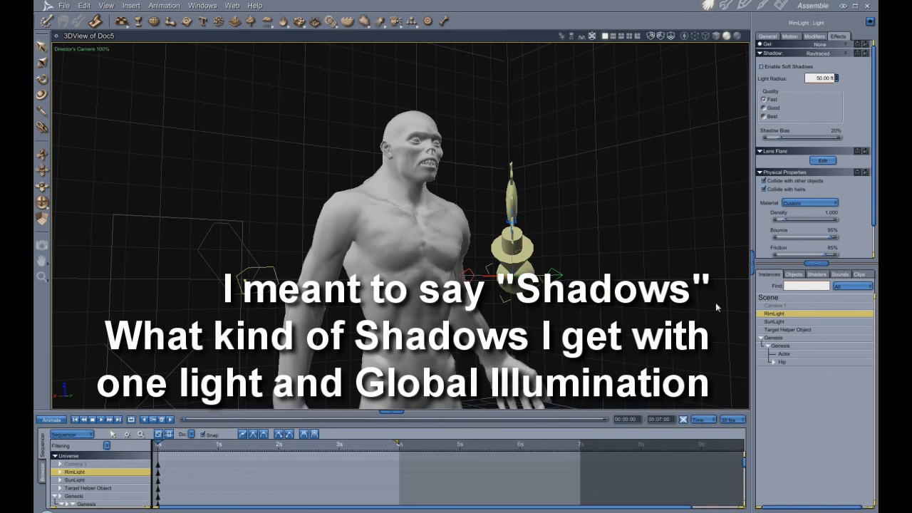
key("Delete")
- Rotate SunLight to bring the sun low into the camera view, beside the figure's outstretched hand
left_click(508, 247)
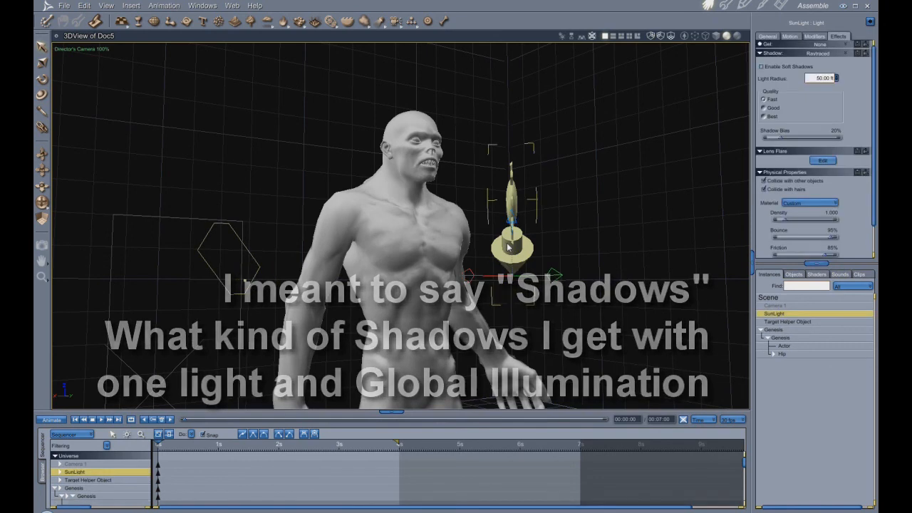
left_click_drag(459, 265, 532, 252)
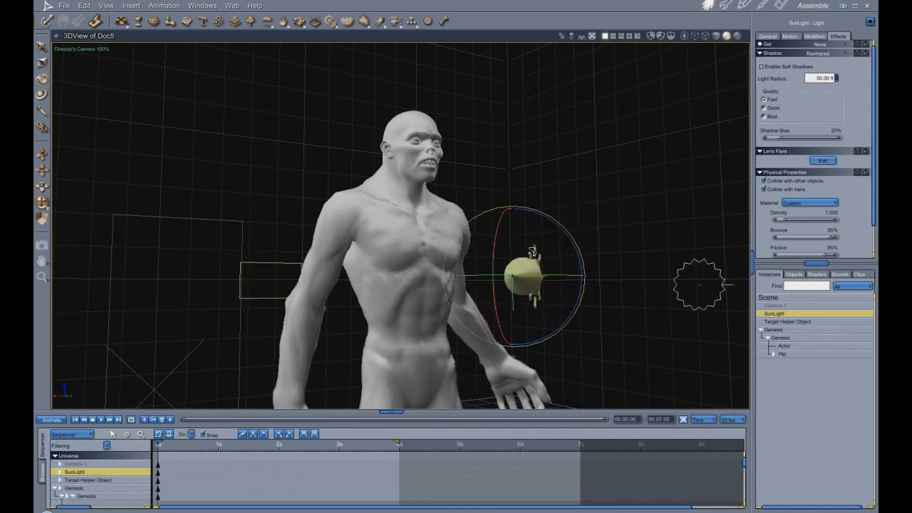
left_click_drag(532, 251, 533, 253)
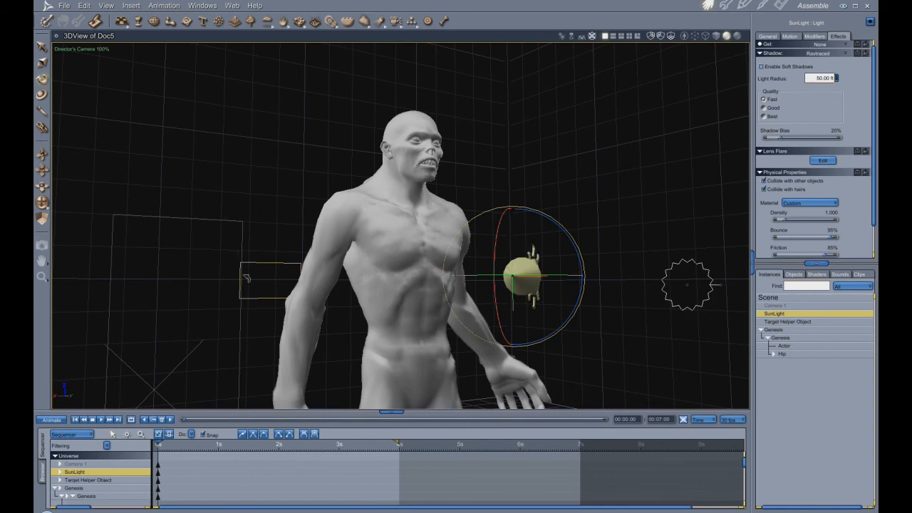
left_click_drag(550, 241, 553, 239)
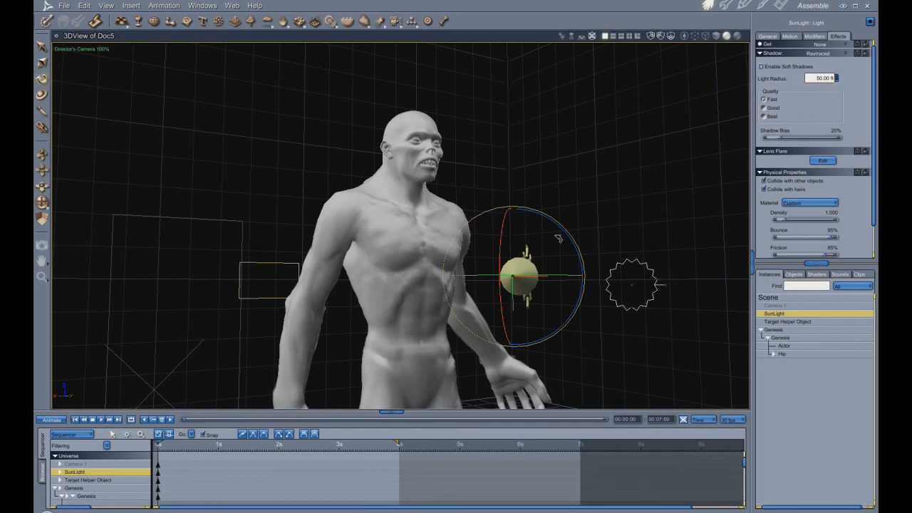